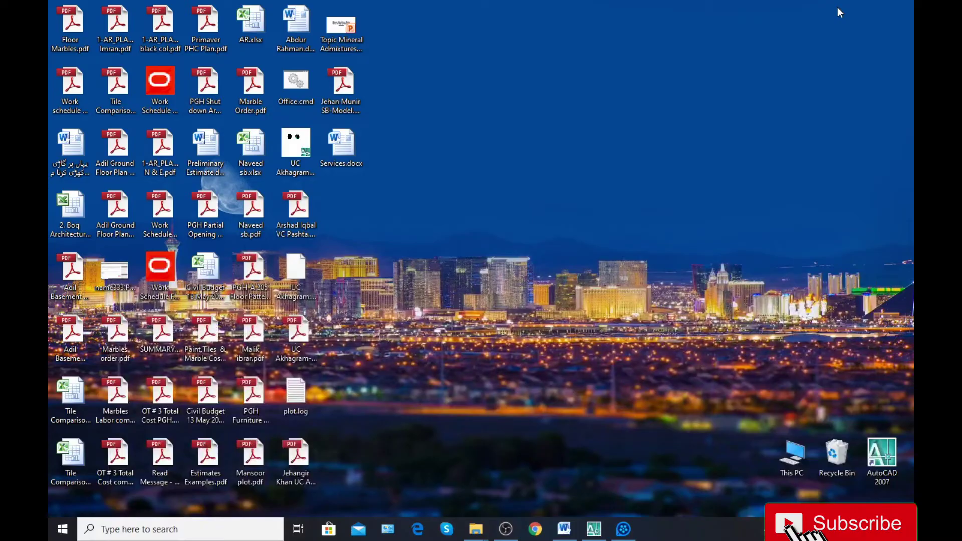
Refresh the desktop and bring up Lesson 74.docx showing the Lesson # 77 3D outline.
right_click(569, 80)
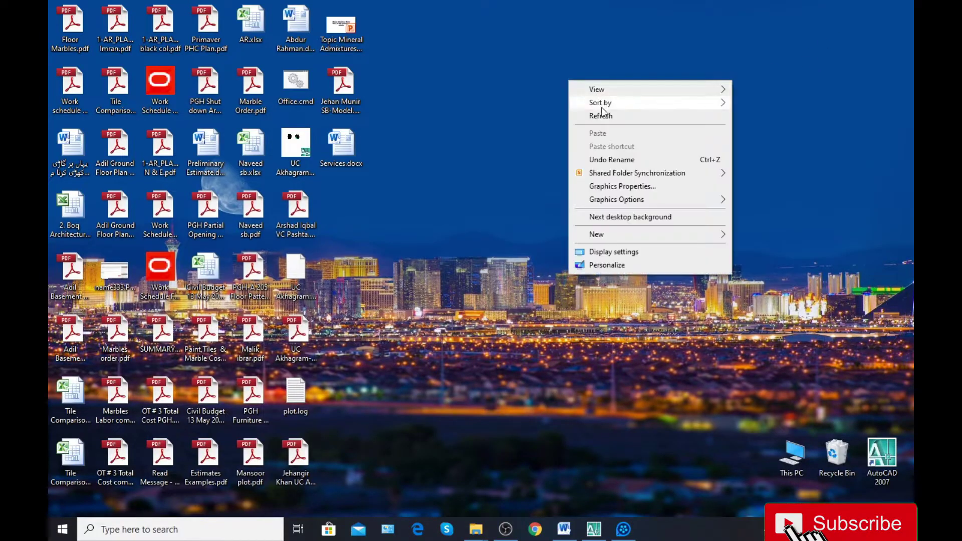
left_click(652, 114)
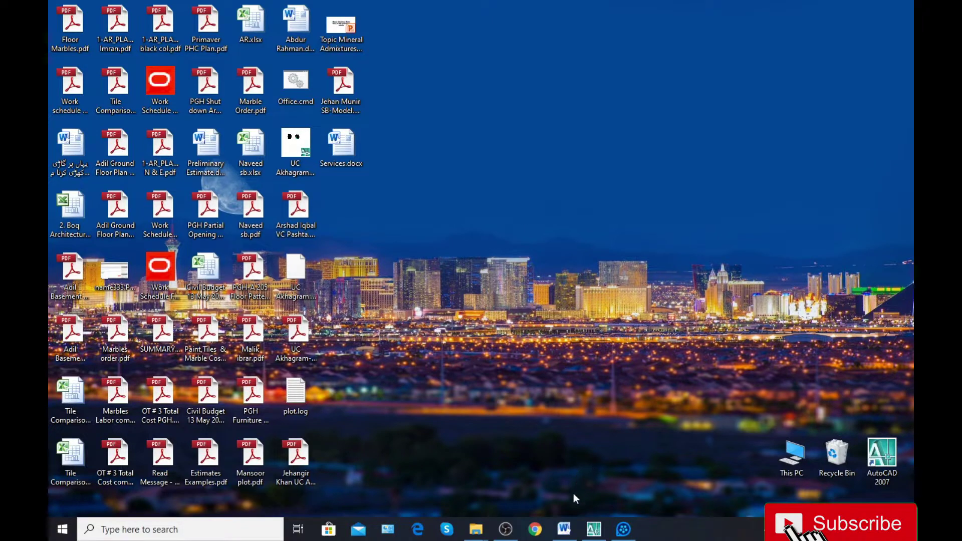
left_click(568, 534)
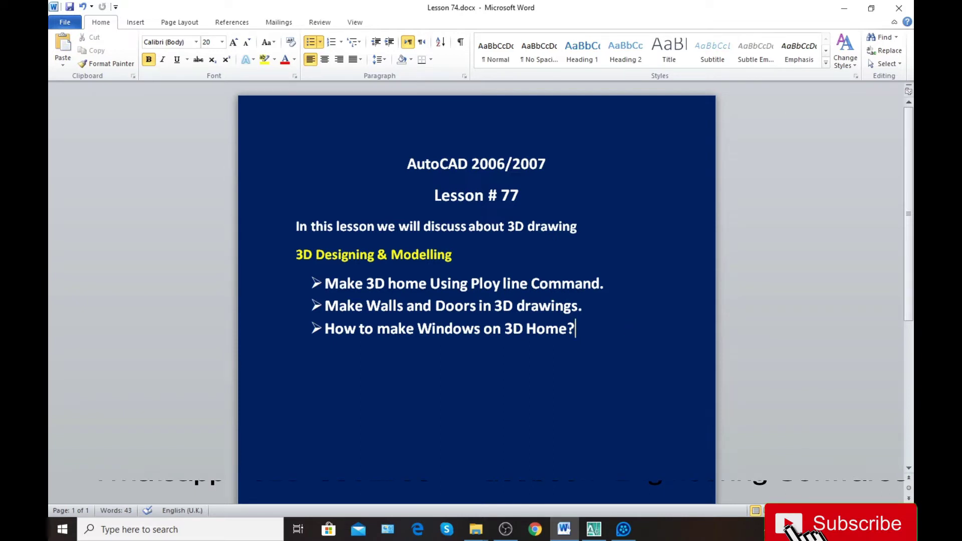
Minimize the Lesson 74 document and refresh the bare desktop twice.
left_click(843, 8)
right_click(489, 137)
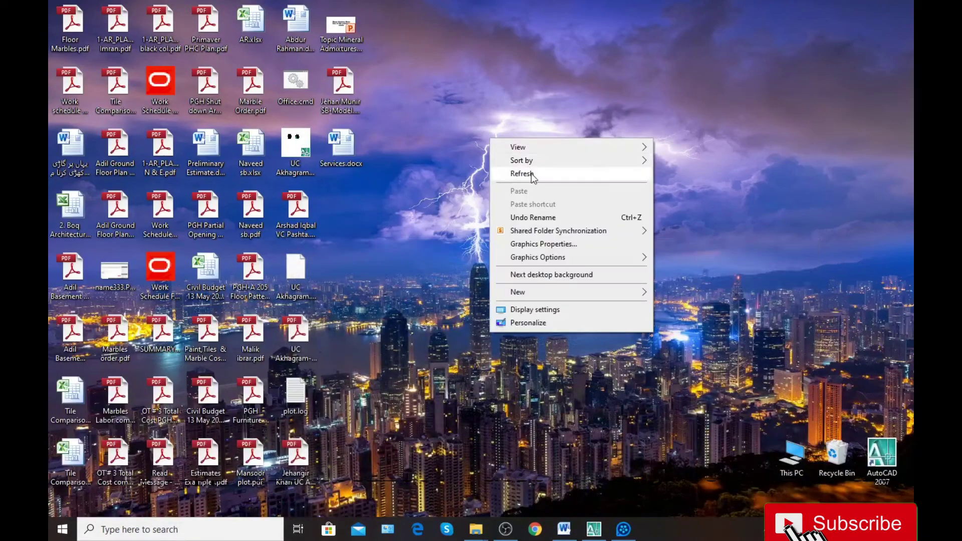
left_click(532, 174)
right_click(531, 165)
left_click(535, 192)
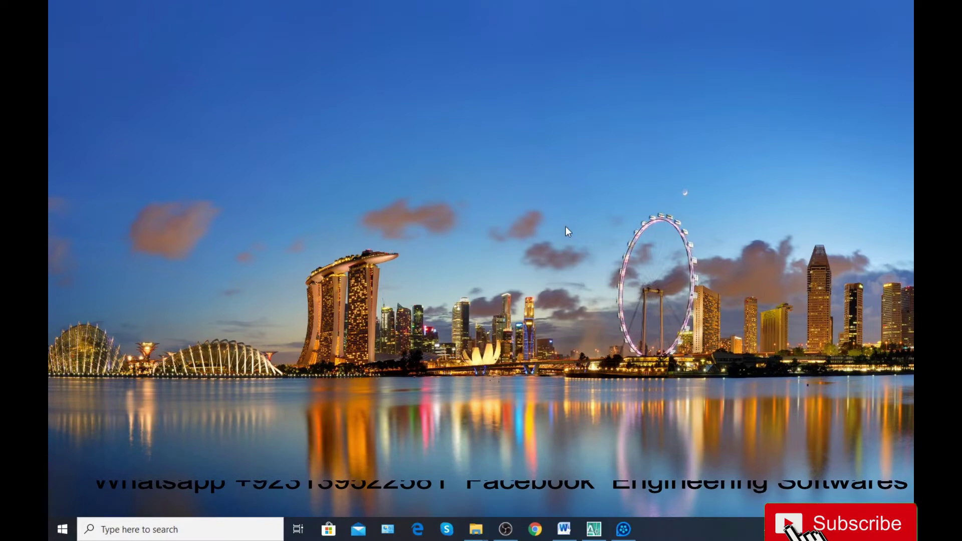
Switch to 3D Model.dwg in AutoCAD and zoom in on the floor plan.
left_click(594, 529)
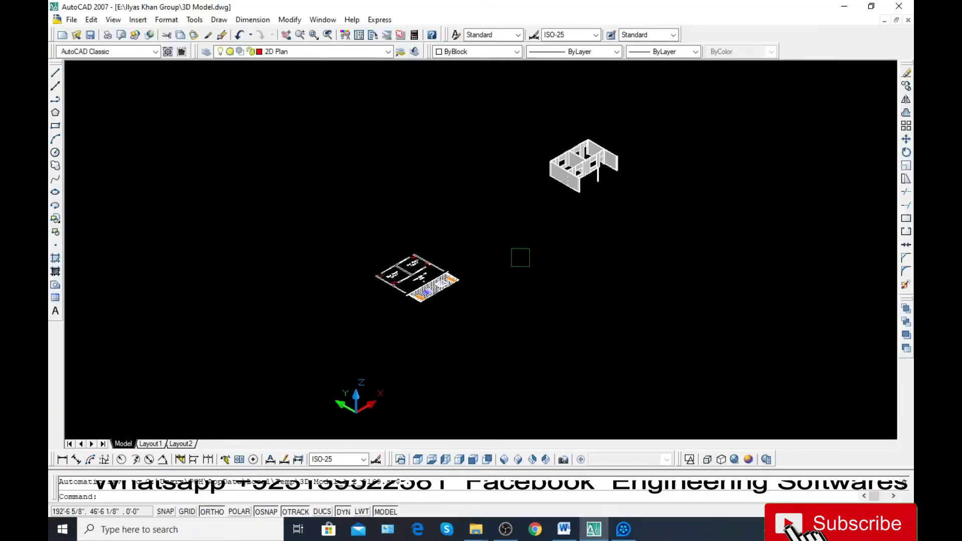
scroll(614, 172, "up", 2)
scroll(537, 177, "up", 2)
scroll(514, 199, "down", 4)
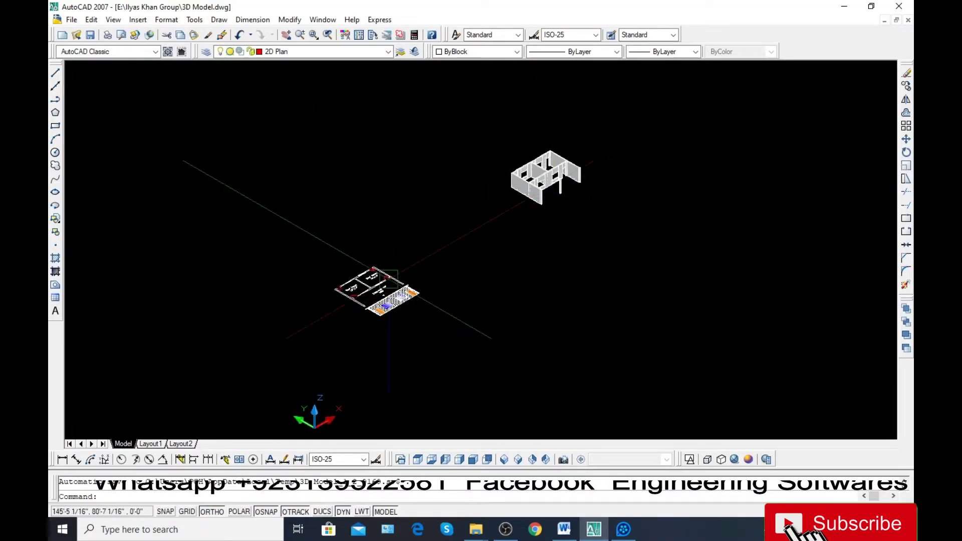
scroll(389, 277, "up", 3)
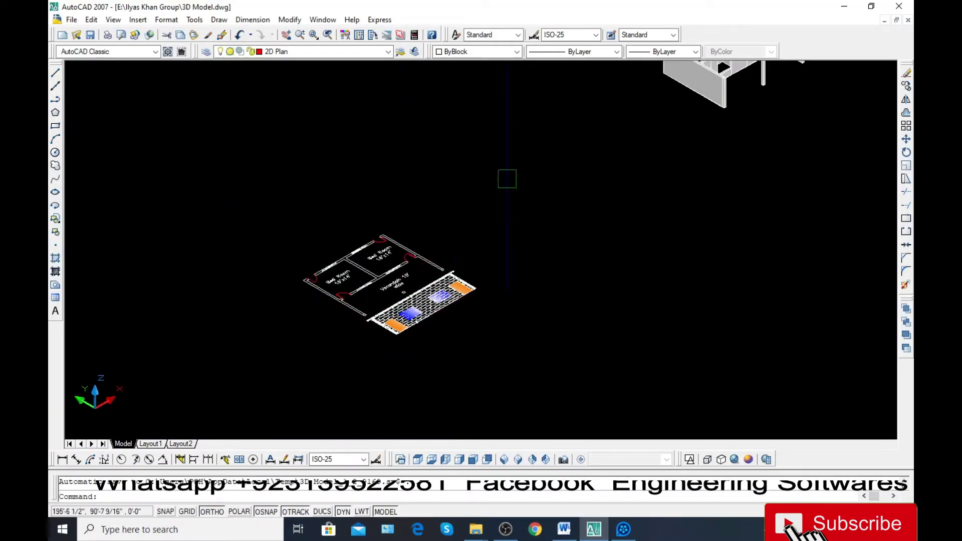
Copy the Bed Room and Verandah floor plan with CO to a spot beside the original.
left_click(507, 179)
left_click(263, 367)
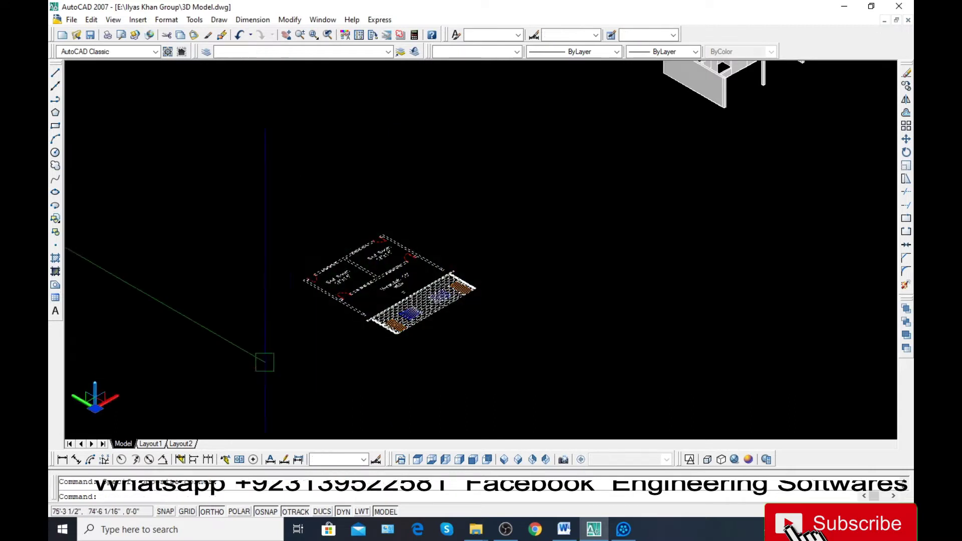
type("co")
key("Return")
left_click(219, 391)
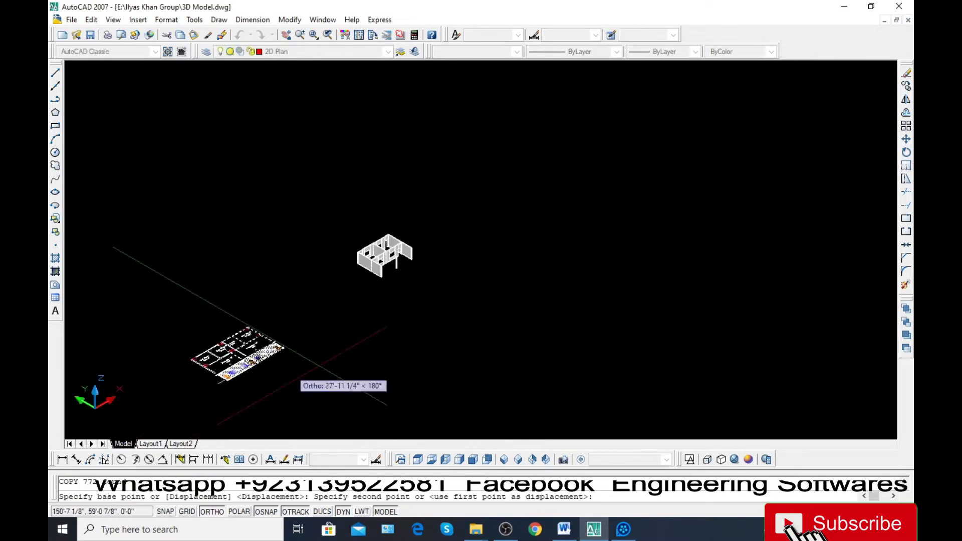
left_click(476, 246)
key("Return")
scroll(501, 213, "up", 4)
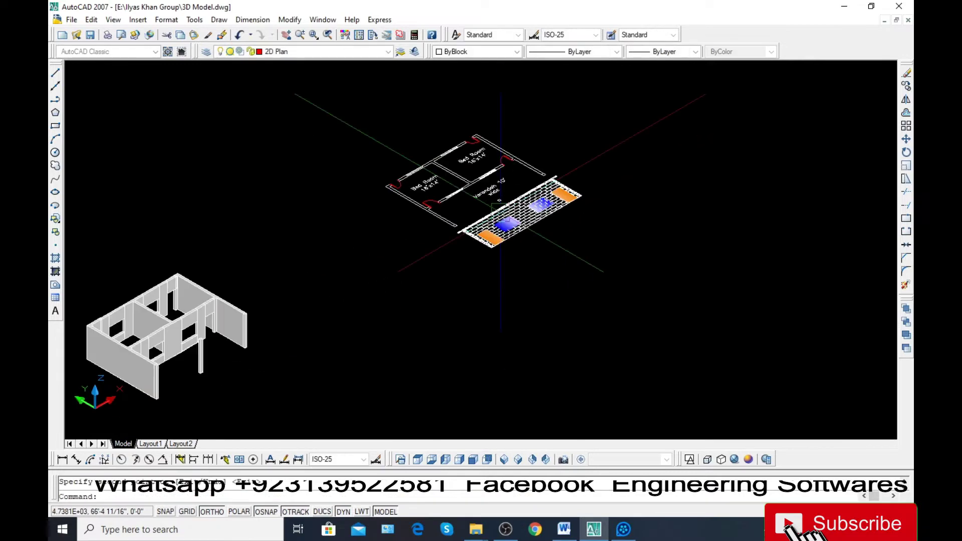
scroll(501, 210, "up", 3)
Erase the right-hand verandah hatches, tiles and bottom slab edge lines from the copy.
left_click(776, 131)
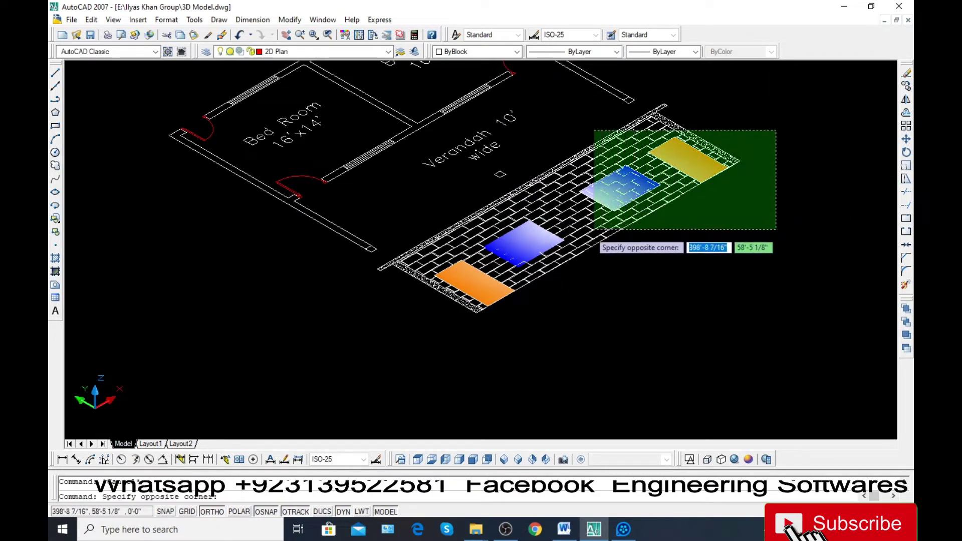
left_click(595, 229)
key("Delete")
left_click(501, 351)
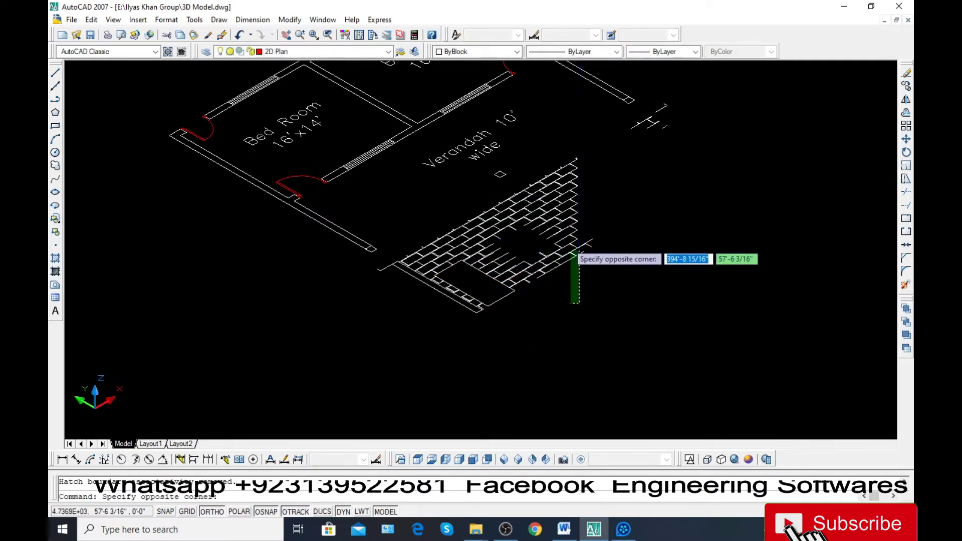
left_click(576, 258)
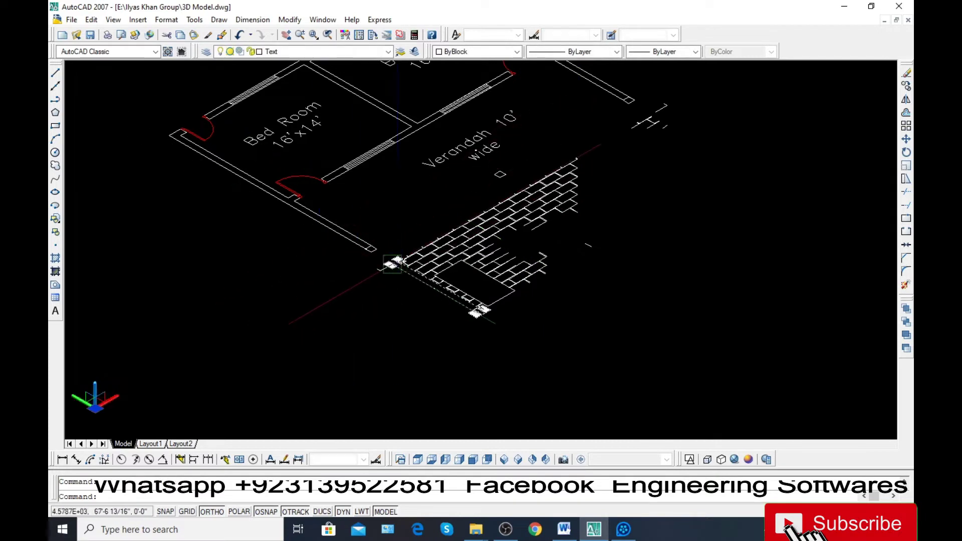
left_click(403, 272)
key("Delete")
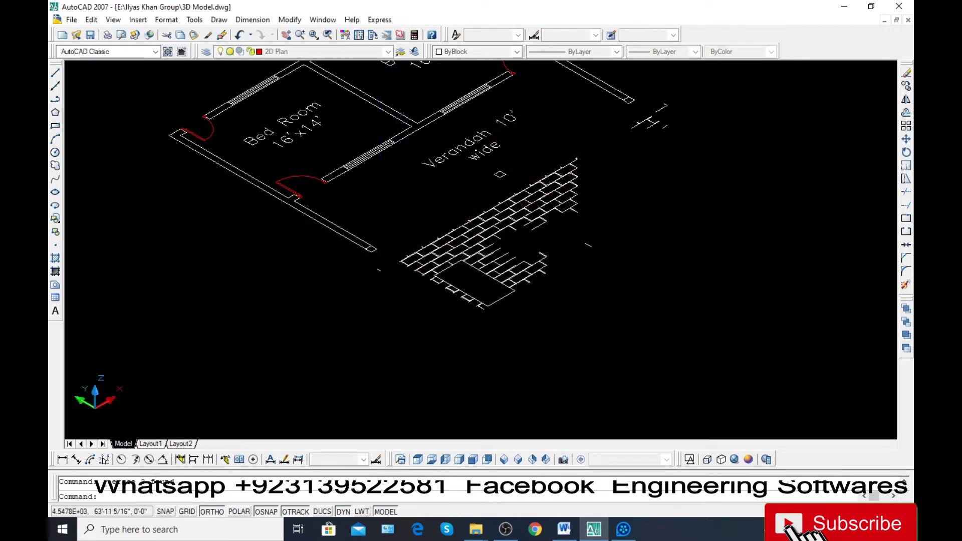
Erase the remaining lower verandah tiles (12, then 67 more).
left_click(379, 271)
left_click(569, 311)
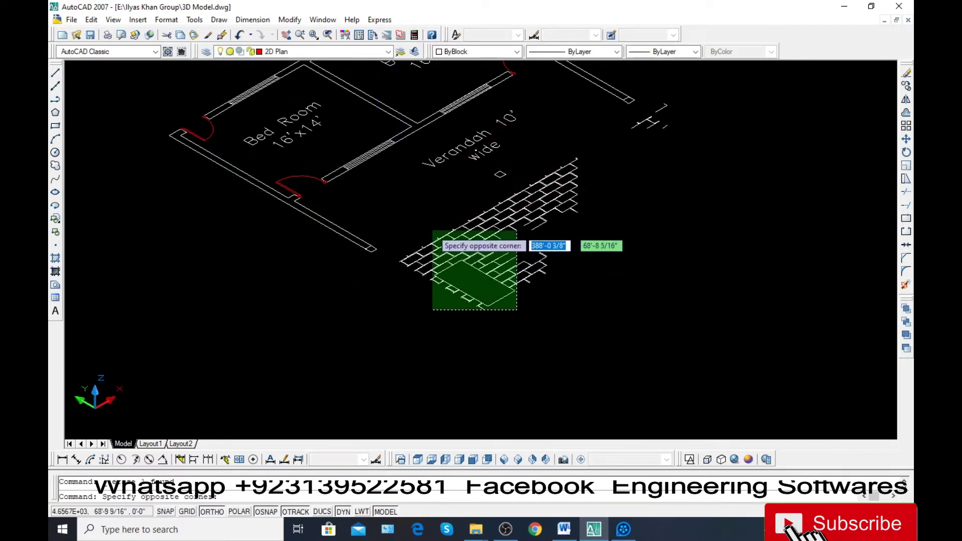
left_click(399, 210)
key("Delete")
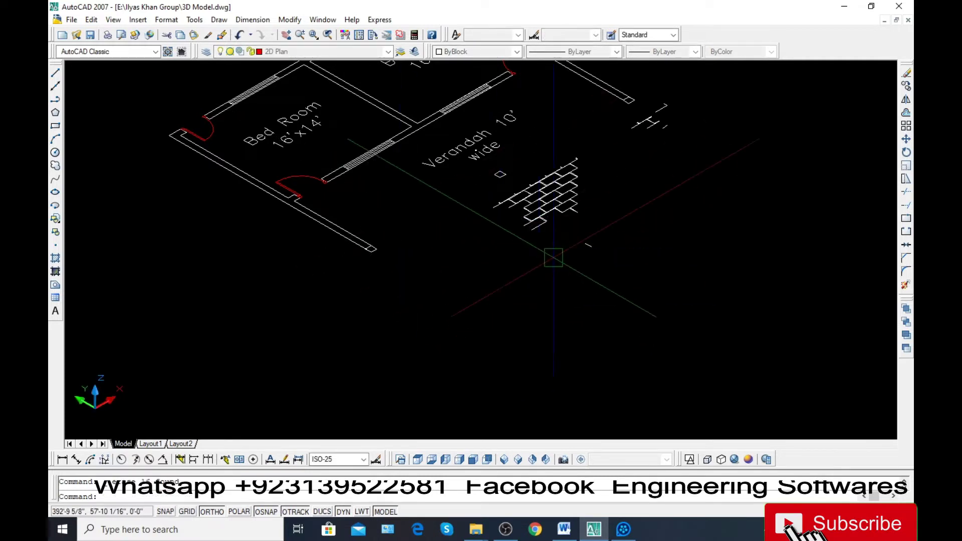
left_click(590, 283)
key("Escape")
left_click(629, 321)
left_click(525, 184)
key("Delete")
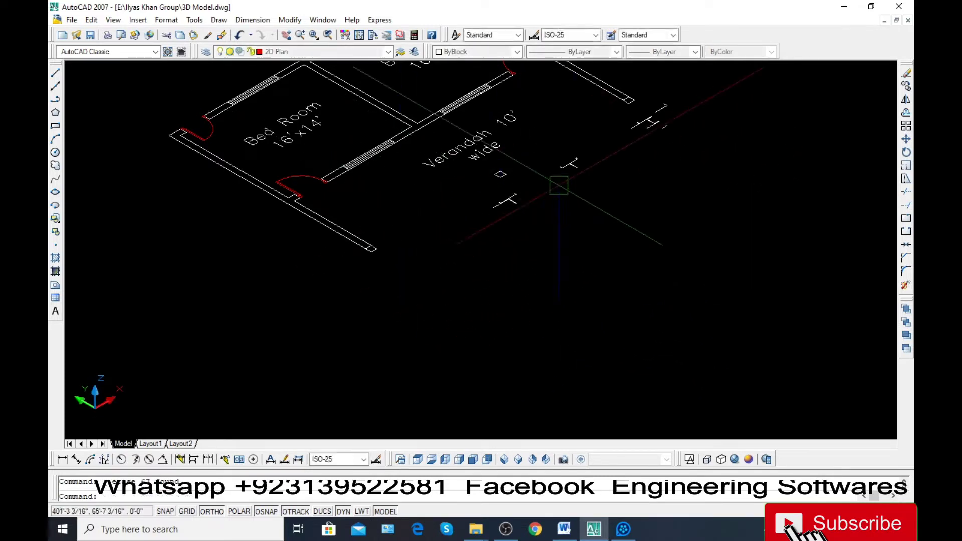
Erase the dimension marks on the right side of the copied plan.
left_click(682, 88)
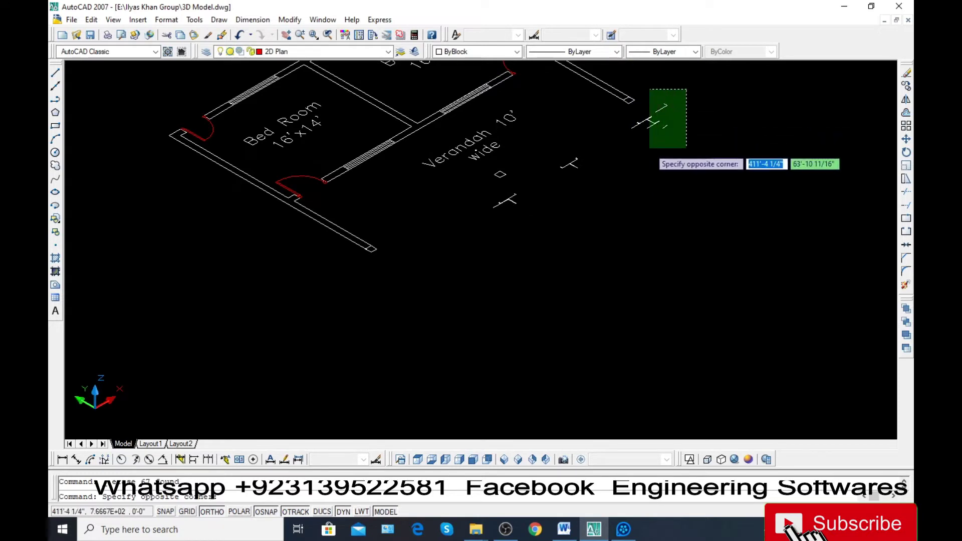
left_click(651, 135)
key("Delete")
key("Escape")
left_click(650, 125)
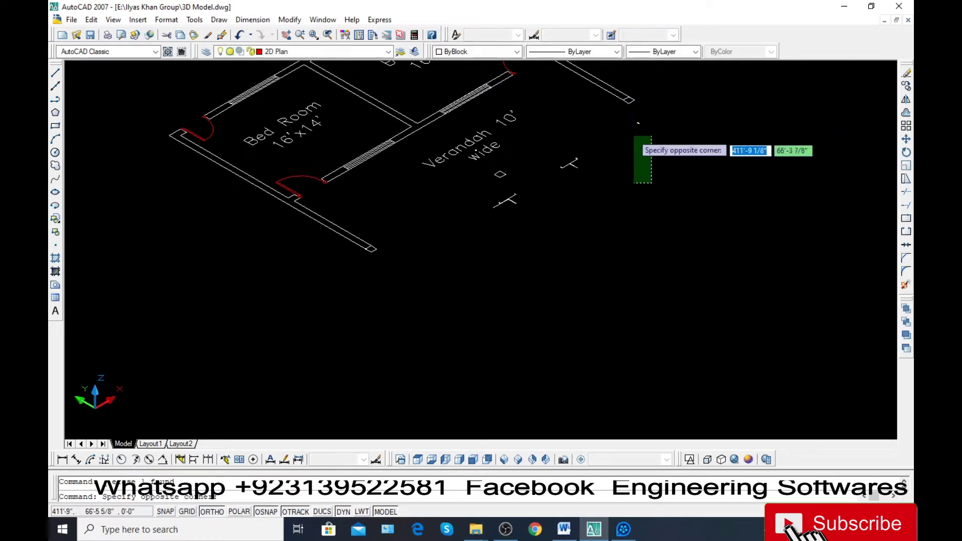
left_click(621, 139)
key("Delete")
Erase the remaining dimension marks near the verandah.
left_click(665, 118)
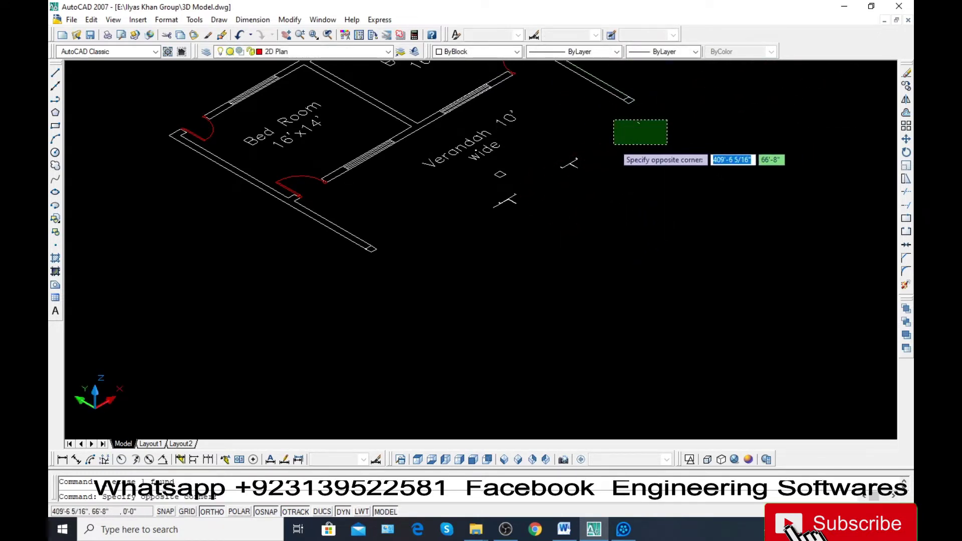
key("Escape")
left_click(604, 139)
left_click(567, 190)
key("Delete")
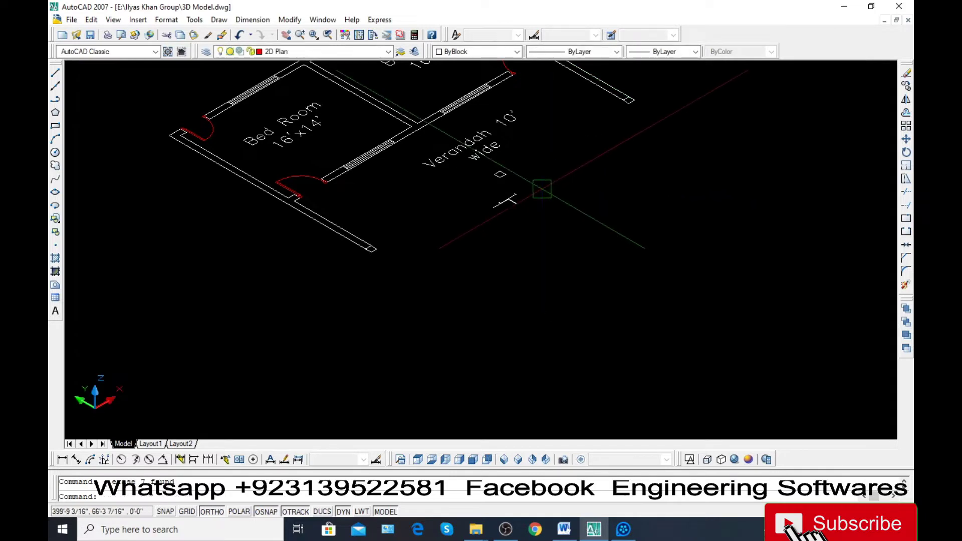
left_click(543, 192)
left_click(489, 230)
key("Delete")
Erase the Verandah label and both Bed Room labels.
middle_click_drag(489, 250, 501, 313)
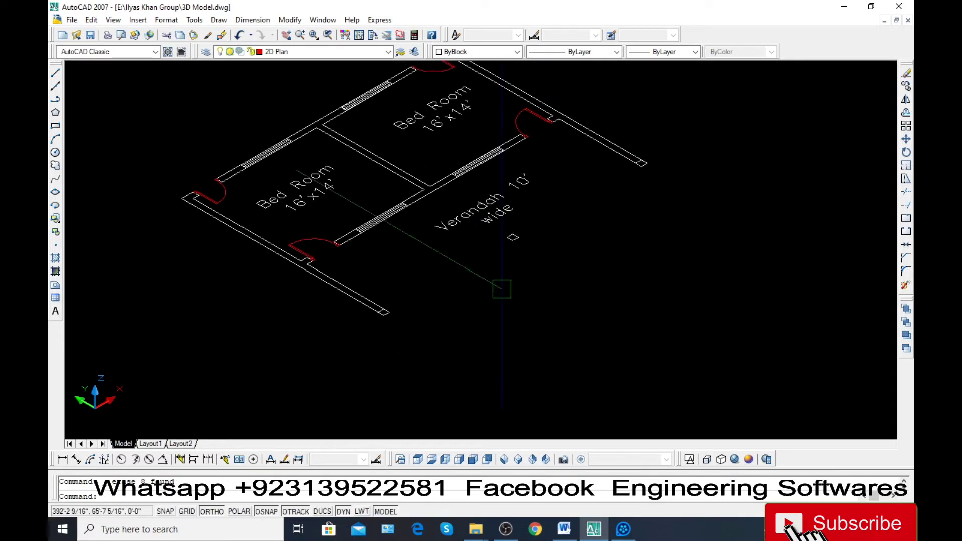
left_click(466, 215)
left_click(322, 202)
left_click(434, 109)
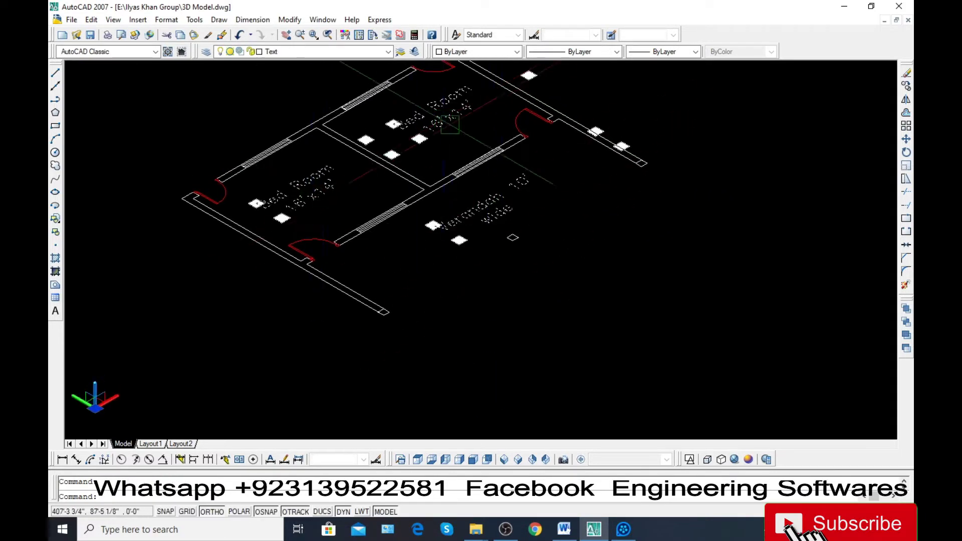
key("Delete")
Erase the red door arcs and the line running through the door.
left_click(314, 246)
key("Delete")
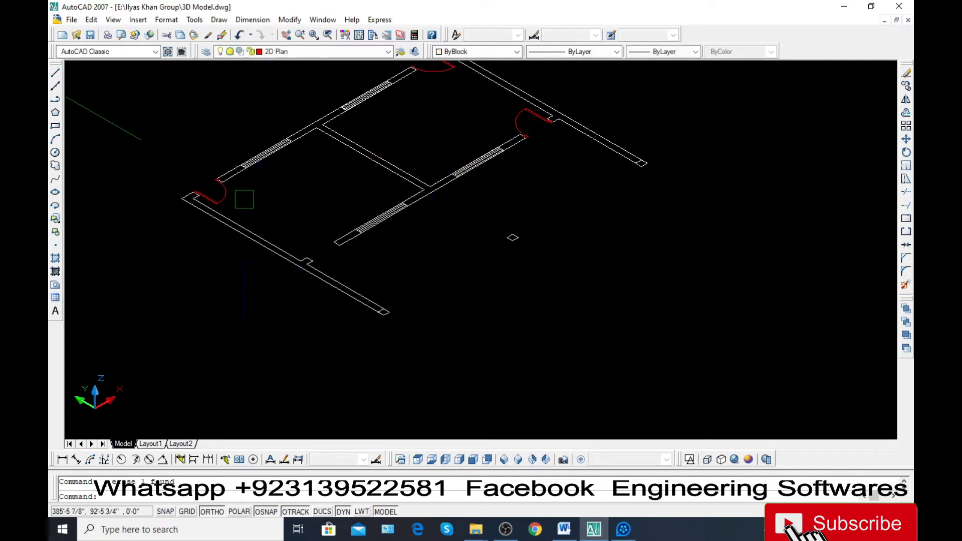
left_click(206, 195)
key("Delete")
middle_click_drag(330, 210, 308, 277)
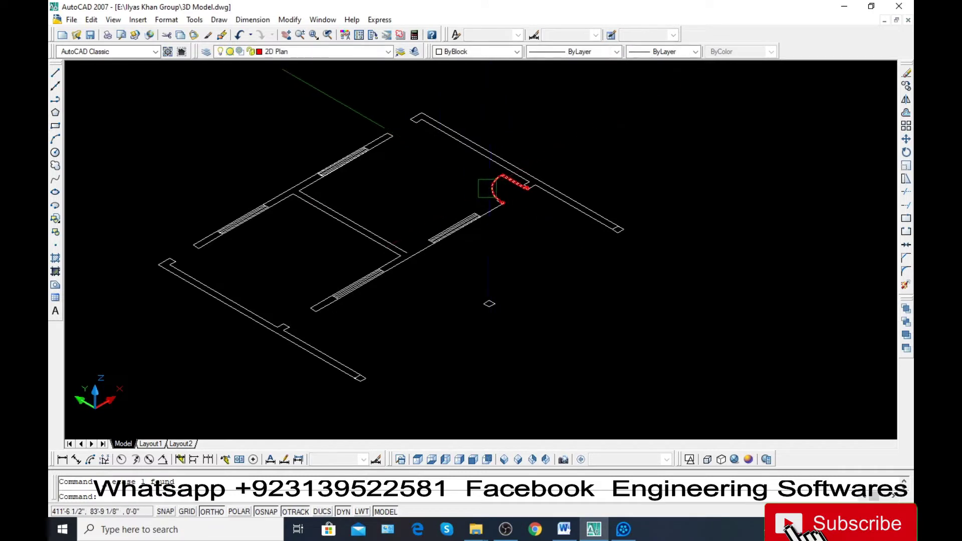
left_click(494, 195)
key("Delete")
left_click(495, 190)
key("Delete")
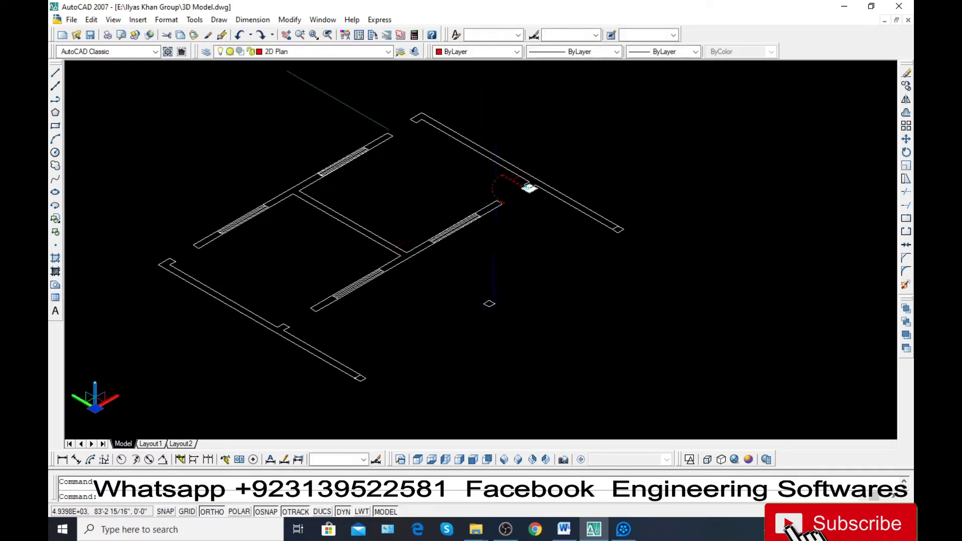
Set the current drawing colour to red.
left_click(459, 53)
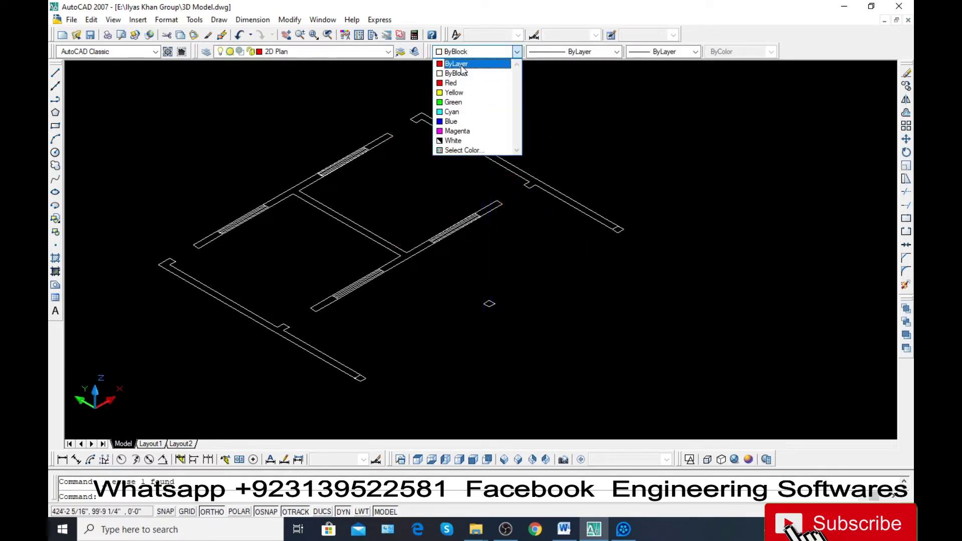
left_click(469, 62)
left_click(471, 53)
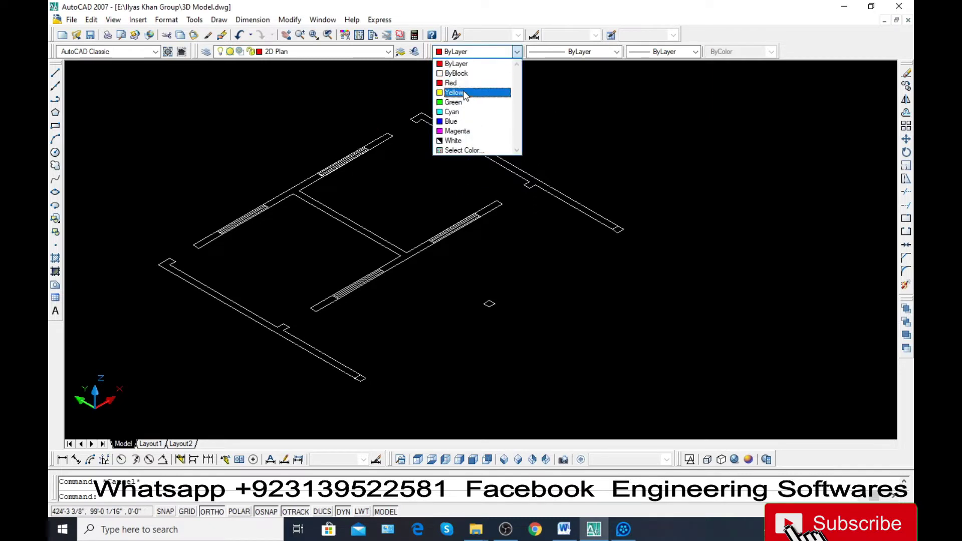
left_click(453, 83)
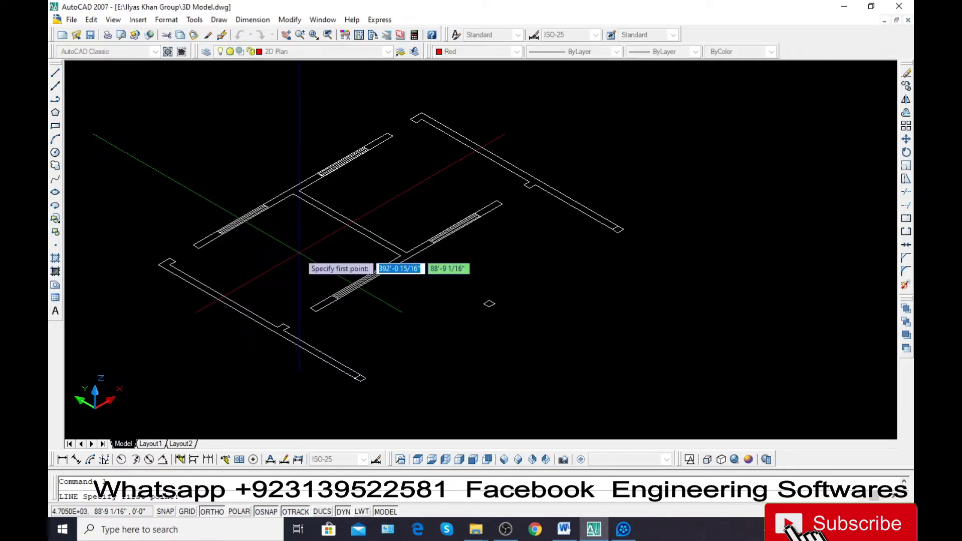
type("pl")
Trace a closed red polyline around the first long wall outline.
key("Return")
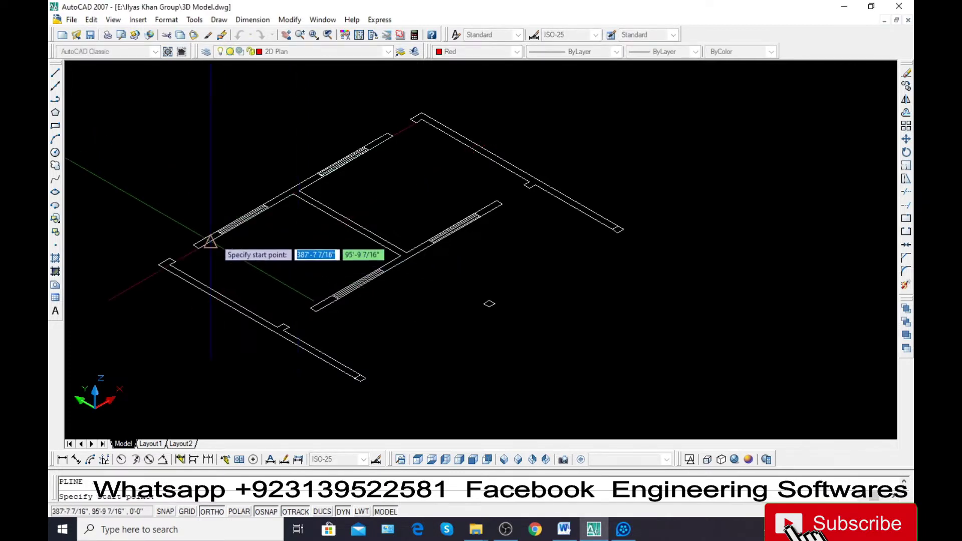
scroll(210, 247, "up", 3)
left_click(216, 248)
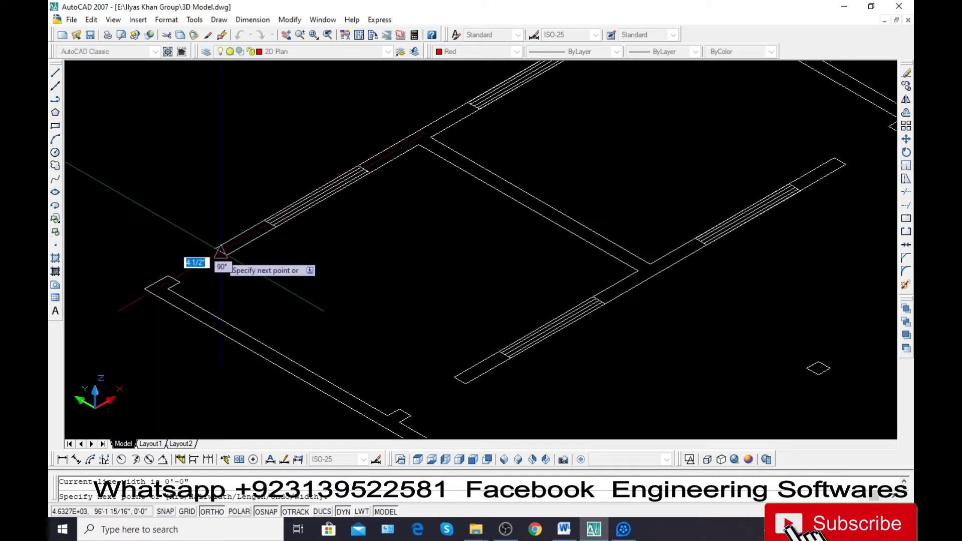
left_click(226, 255)
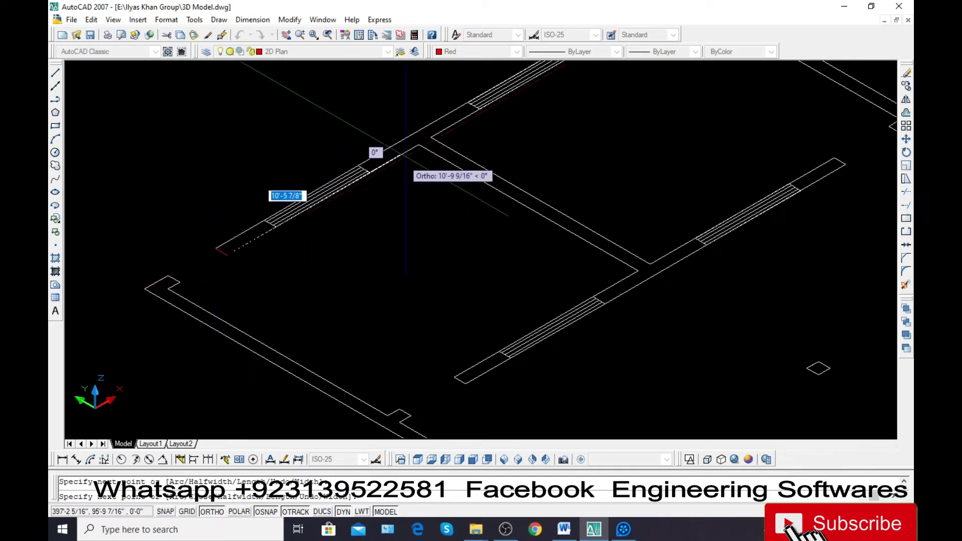
left_click(417, 145)
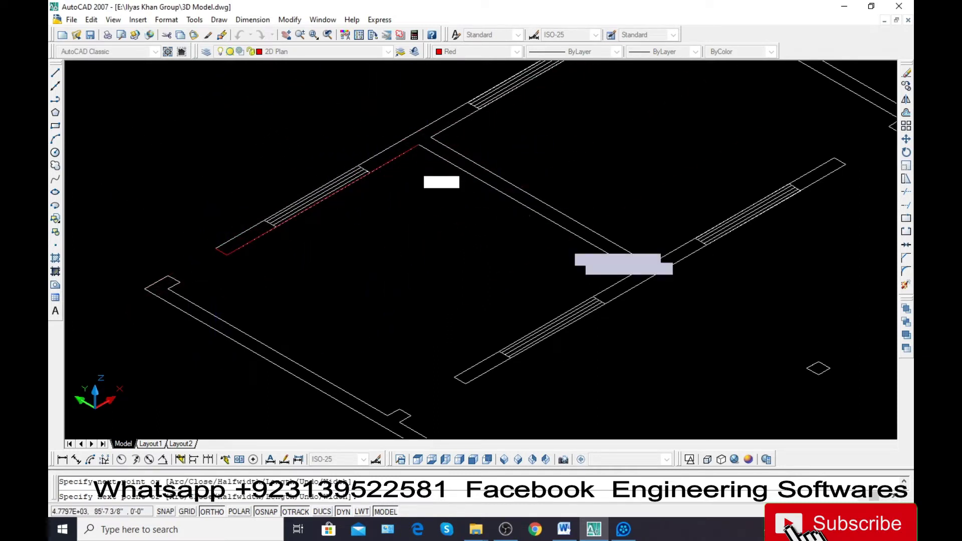
left_click(637, 271)
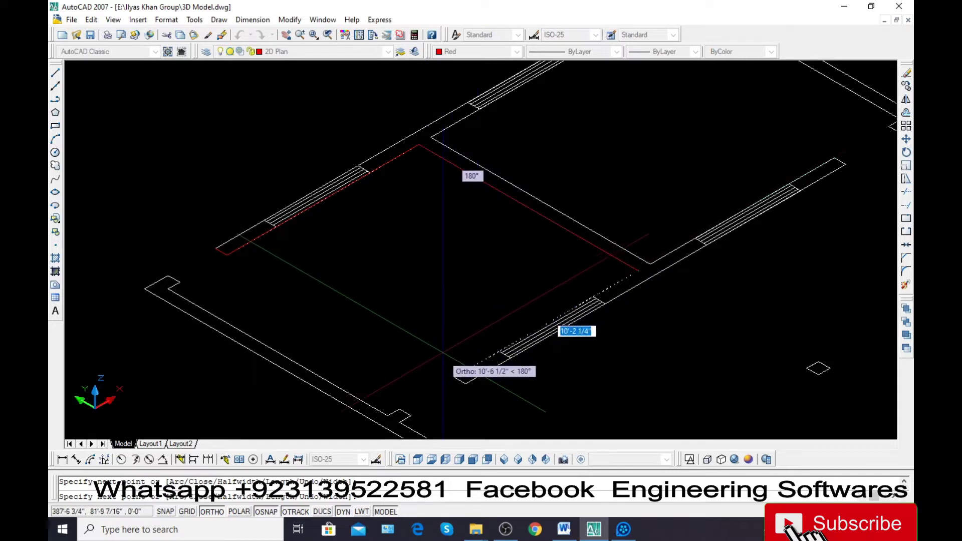
left_click(466, 383)
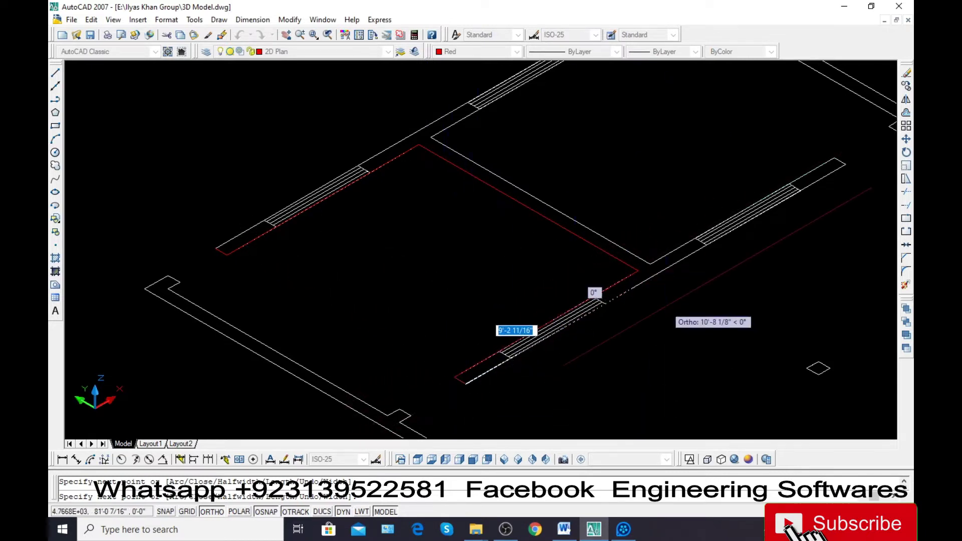
middle_click_drag(796, 186, 690, 240)
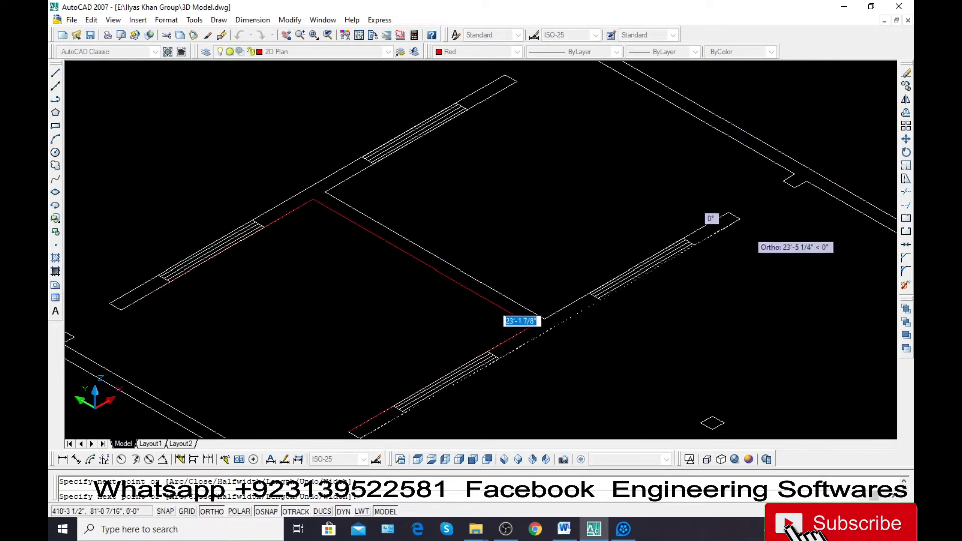
left_click(740, 219)
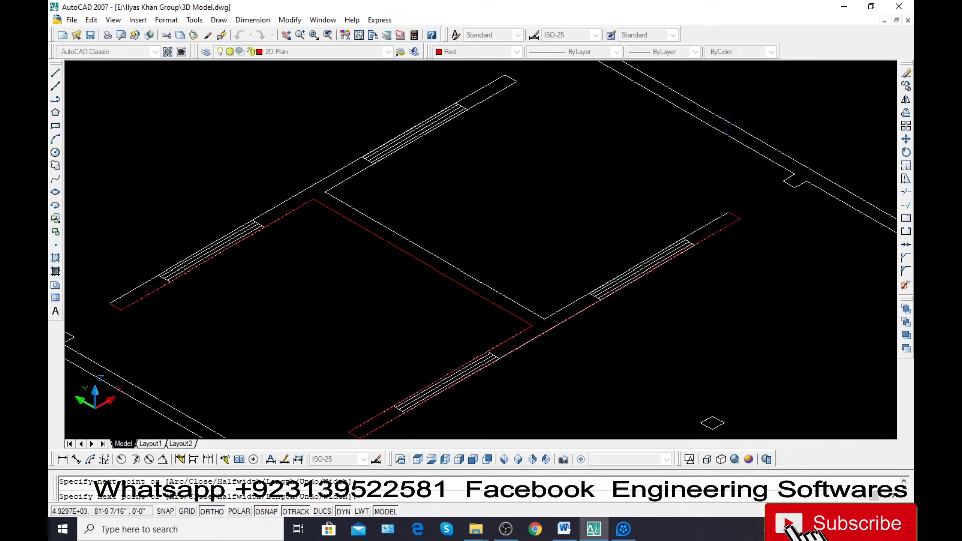
left_click(544, 319)
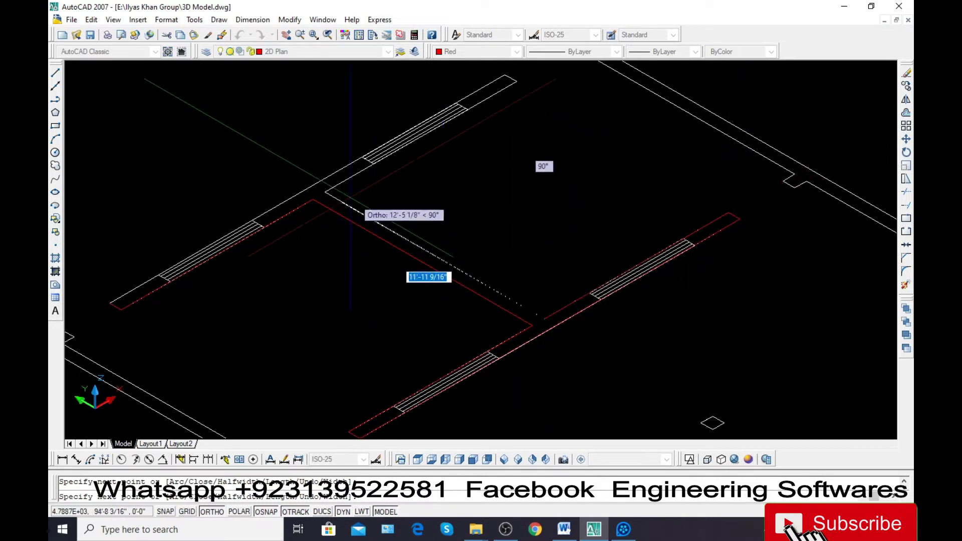
left_click(325, 192)
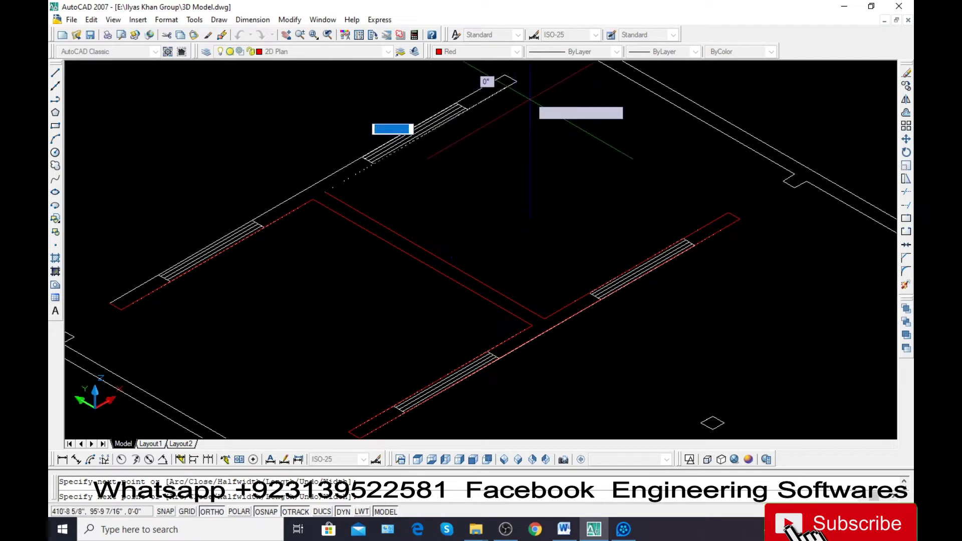
left_click(505, 75)
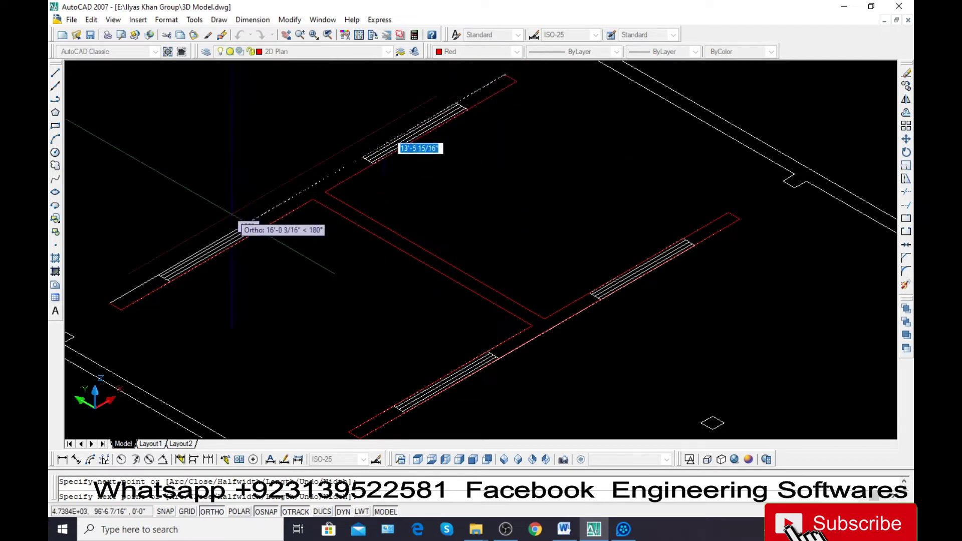
left_click(110, 303)
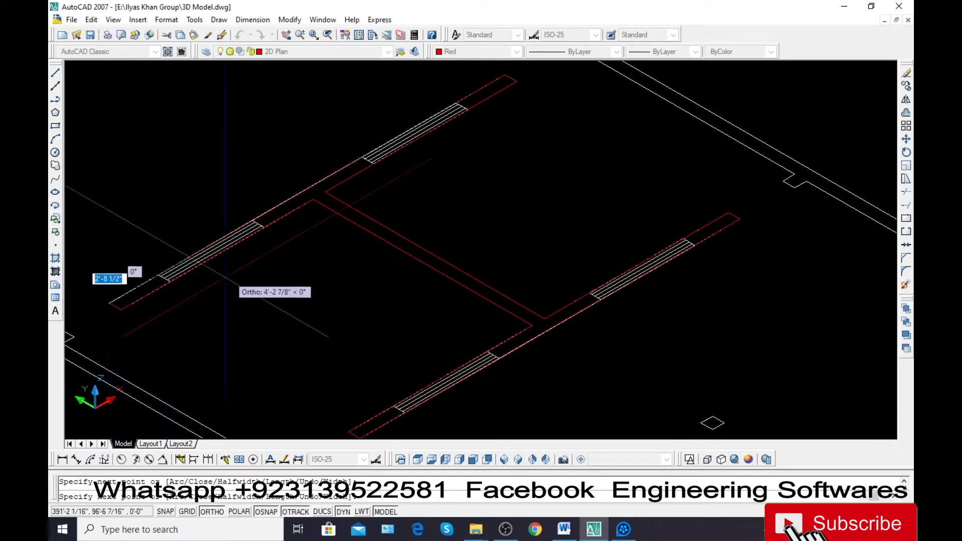
key("Return")
scroll(322, 248, "down", 2)
Trace a polyline outline around the lower-left wall.
key("Return")
scroll(183, 321, "up", 4)
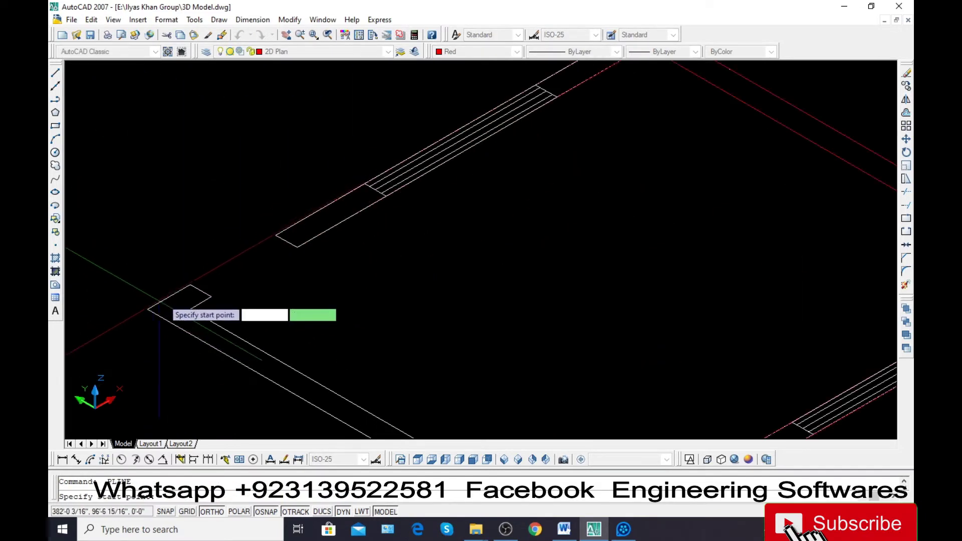
left_click(196, 288)
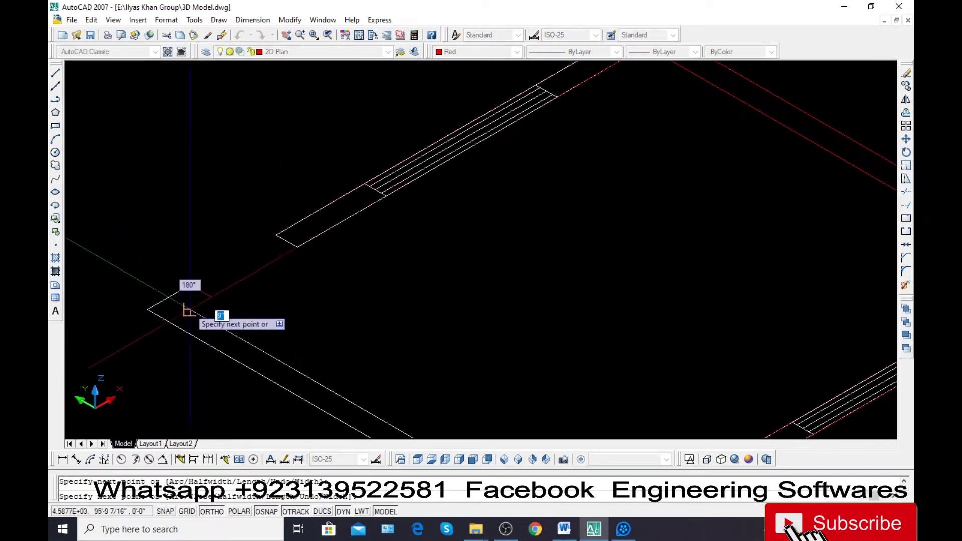
scroll(185, 278, "down", 2)
scroll(213, 311, "up", 3)
scroll(212, 311, "up", 3)
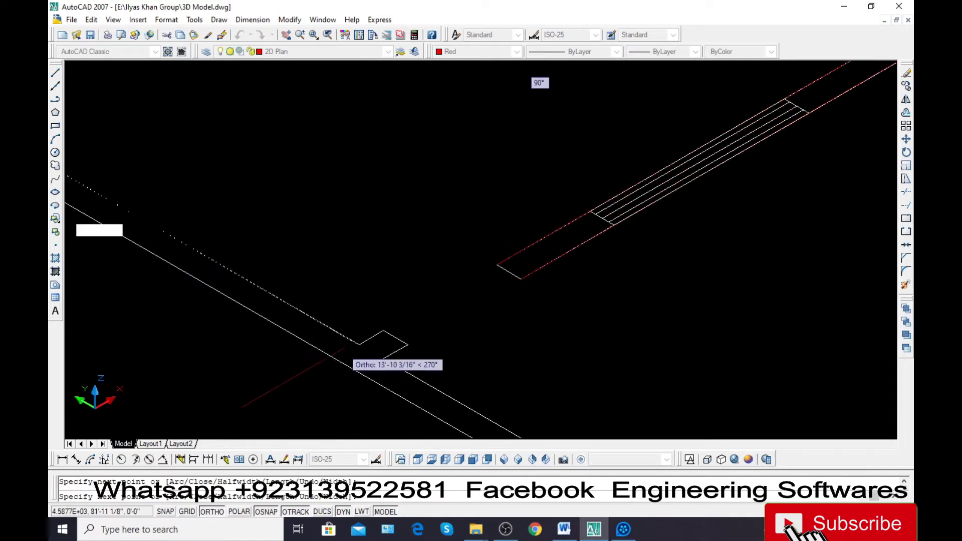
left_click(384, 330)
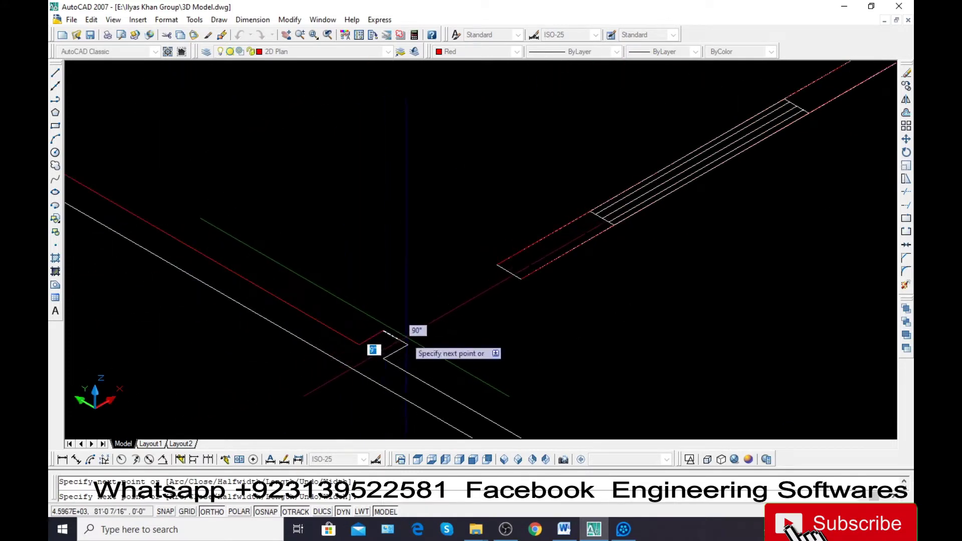
scroll(383, 354, "down", 3)
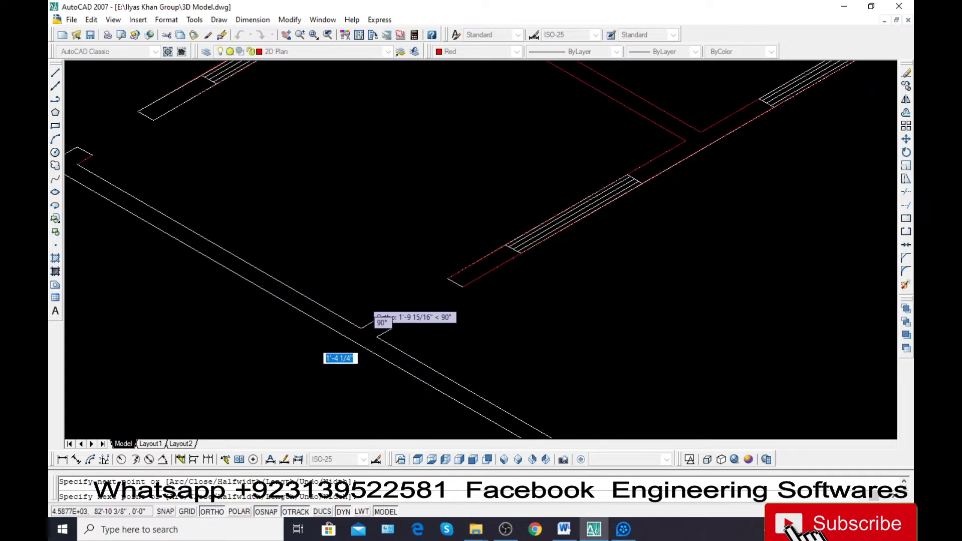
scroll(387, 359, "down", 2)
scroll(512, 418, "up", 5)
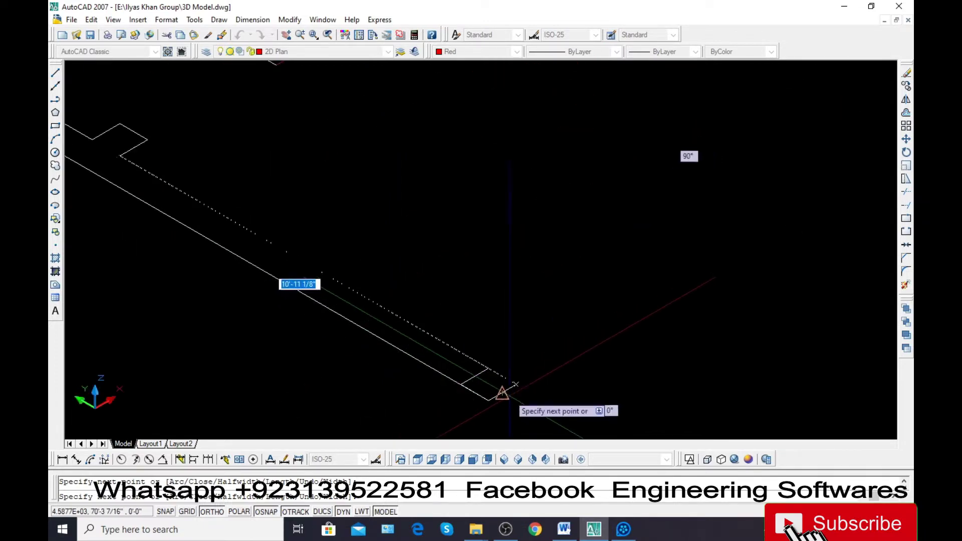
left_click(502, 392)
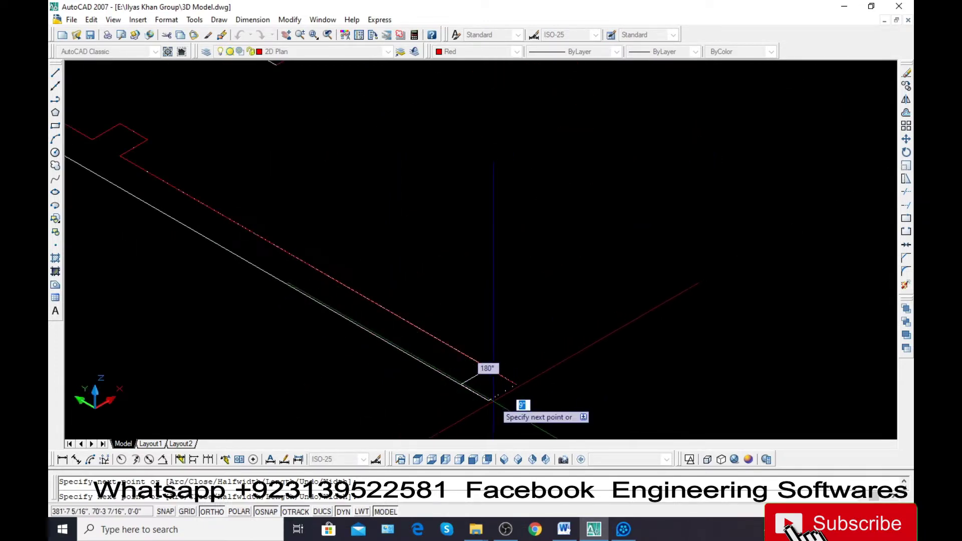
scroll(501, 395, "down", 3)
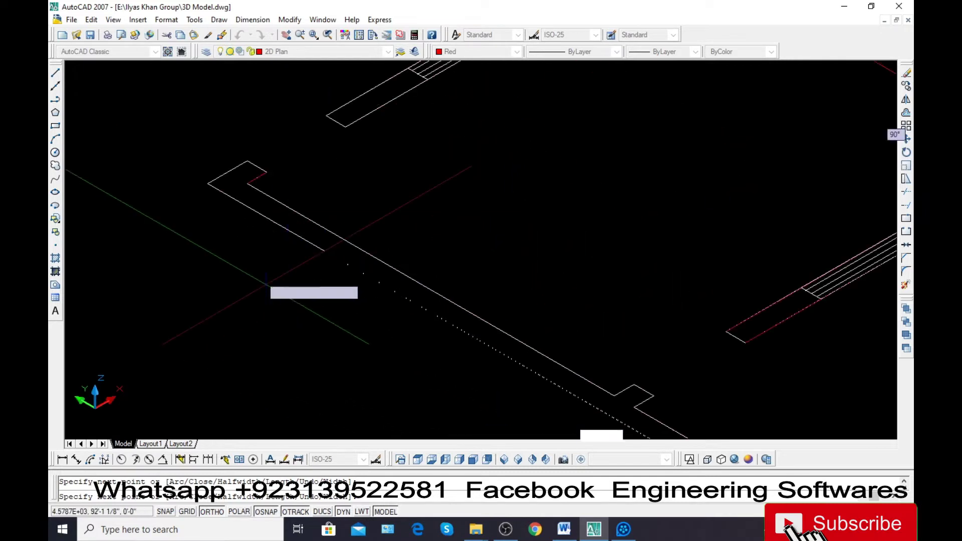
scroll(308, 313, "up", 5)
left_click(208, 183)
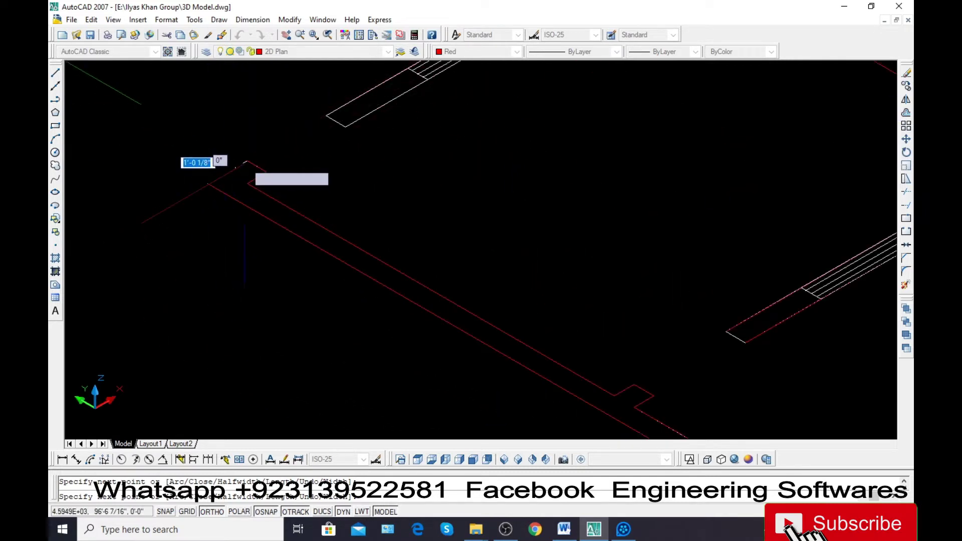
key("Return")
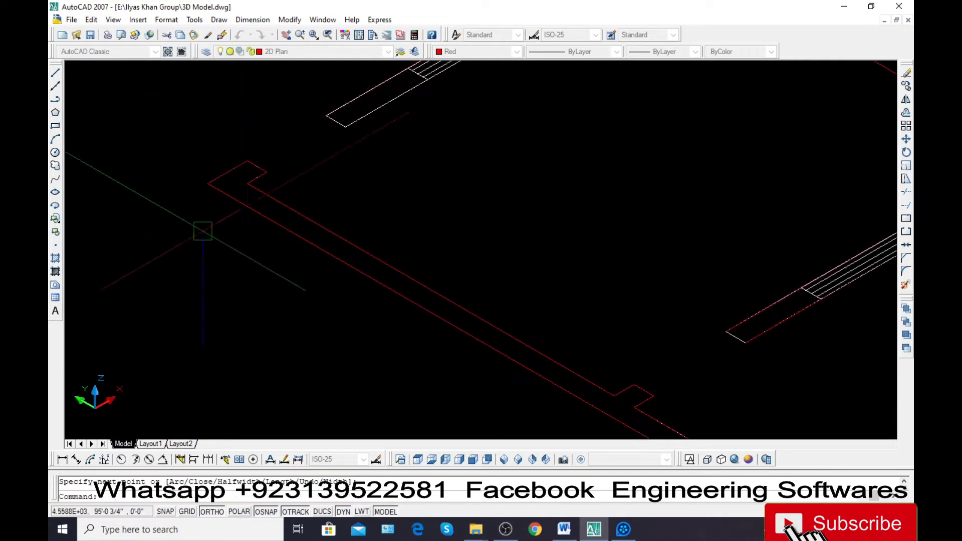
scroll(201, 230, "down", 5)
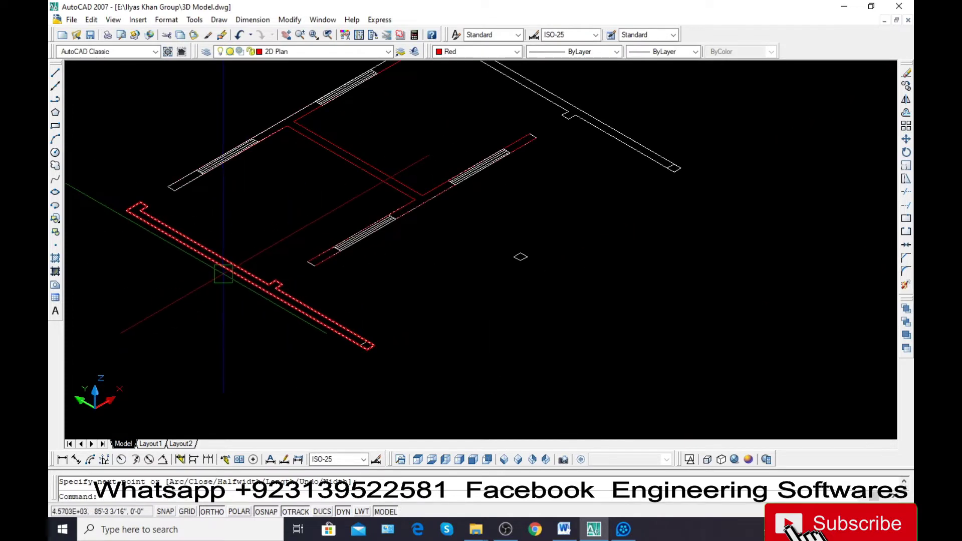
scroll(337, 275, "down", 2)
Start a polyline outline along the next wall's edge up to its jog corner.
key("Return")
scroll(411, 110, "up", 3)
scroll(383, 188, "up", 3)
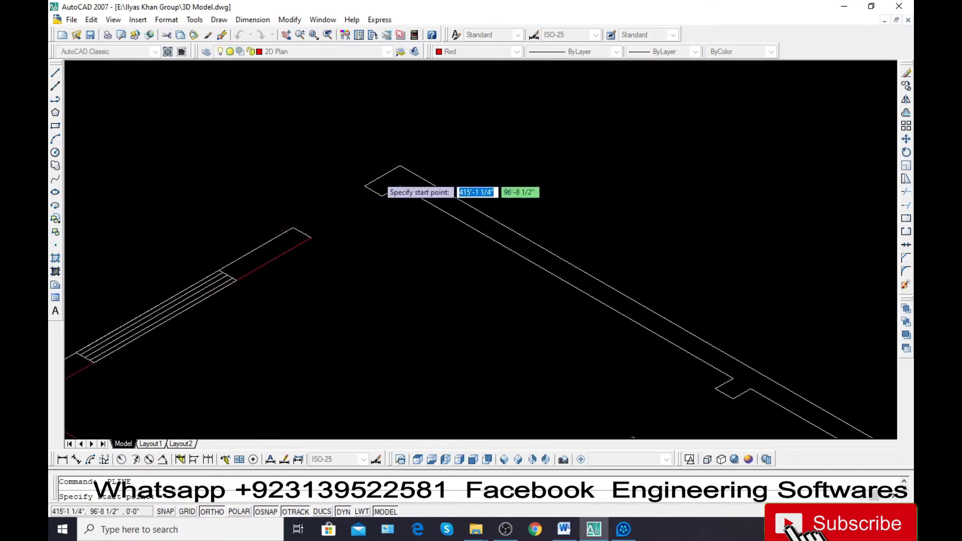
scroll(383, 188, "down", 1)
left_click(359, 189)
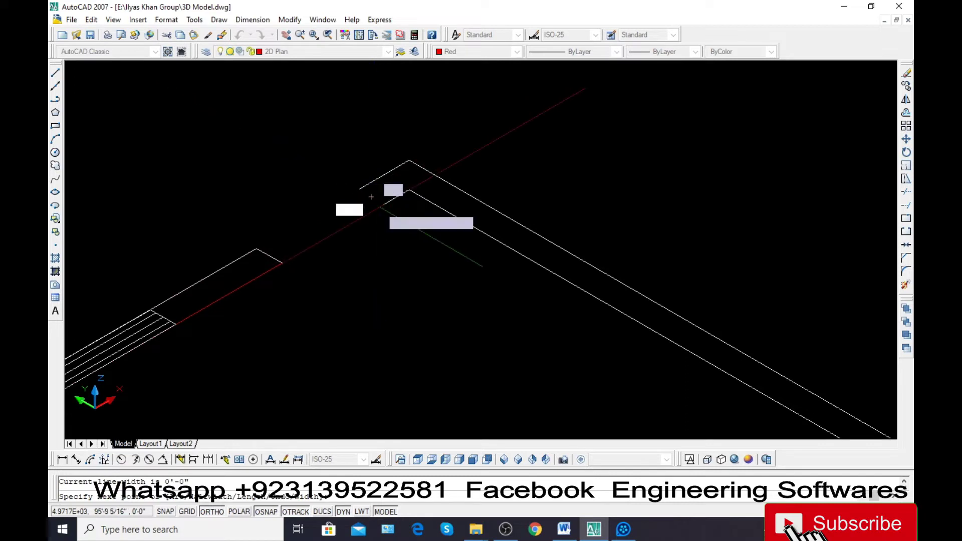
left_click(383, 203)
left_click(409, 190)
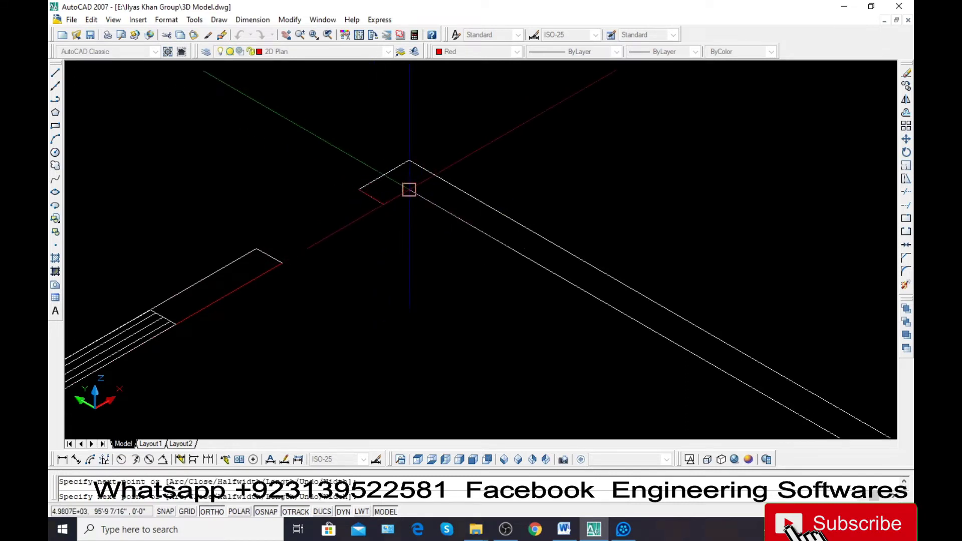
scroll(365, 199, "down", 2)
scroll(368, 203, "down", 2)
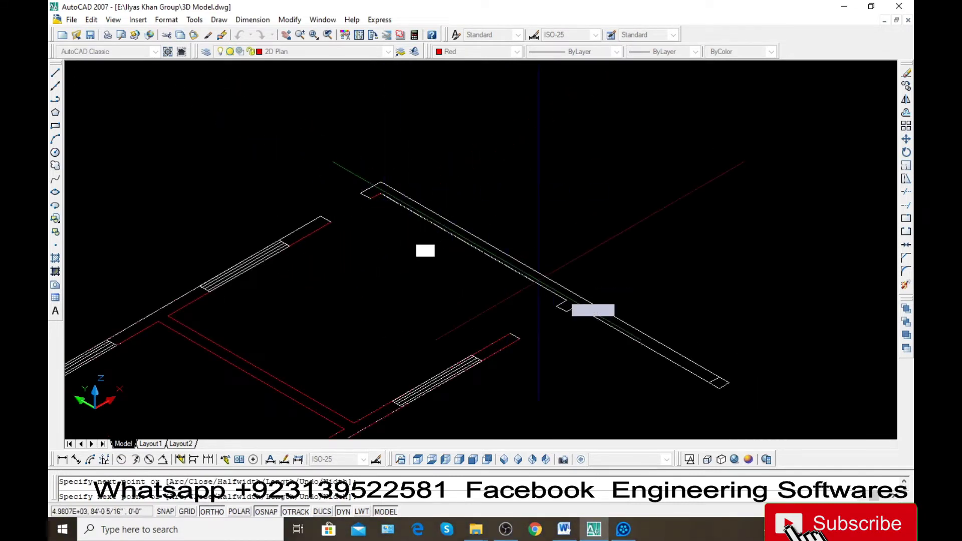
scroll(539, 281, "up", 4)
left_click(593, 289)
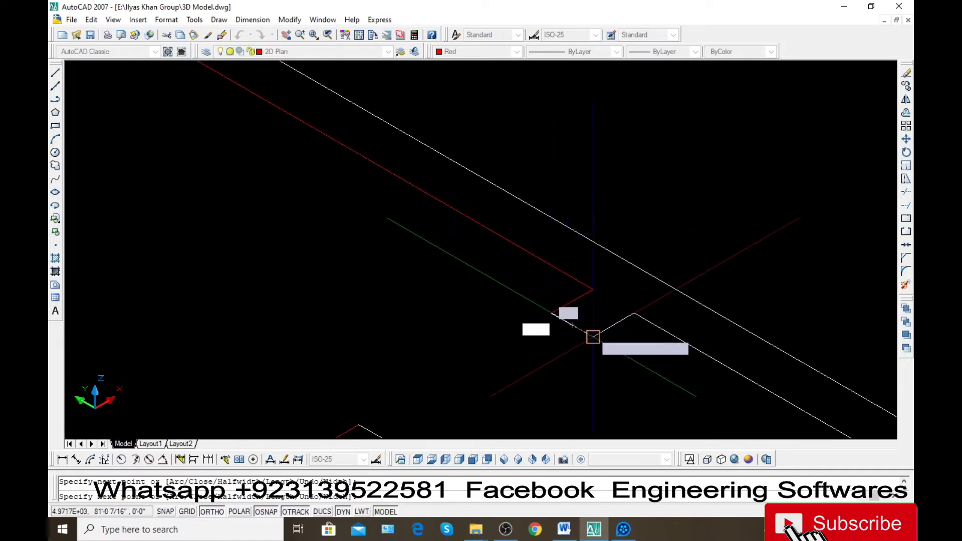
left_click(593, 337)
Complete that wall outline to the far end and upper-left corner.
scroll(593, 337, "down", 3)
scroll(552, 263, "down", 2)
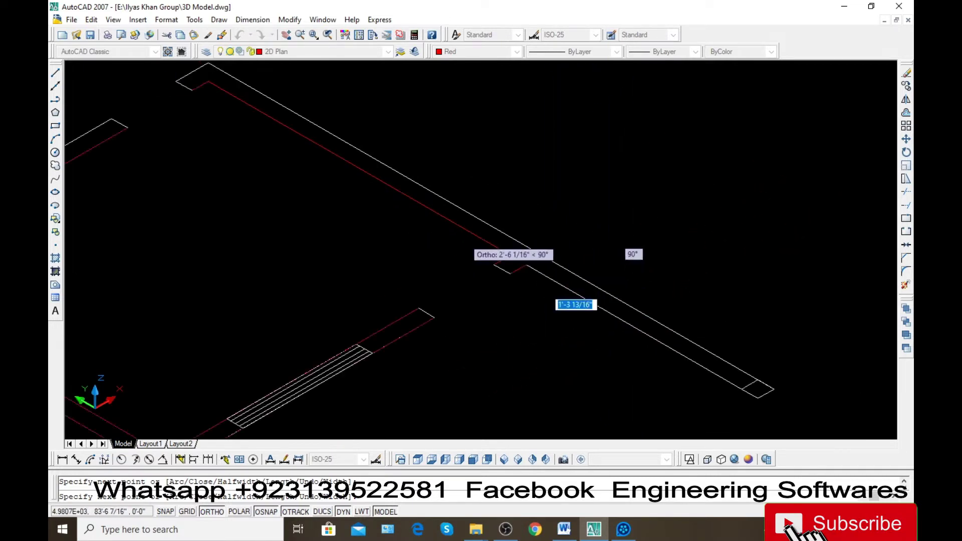
scroll(577, 281, "down", 2)
scroll(677, 336, "up", 2)
scroll(699, 342, "up", 2)
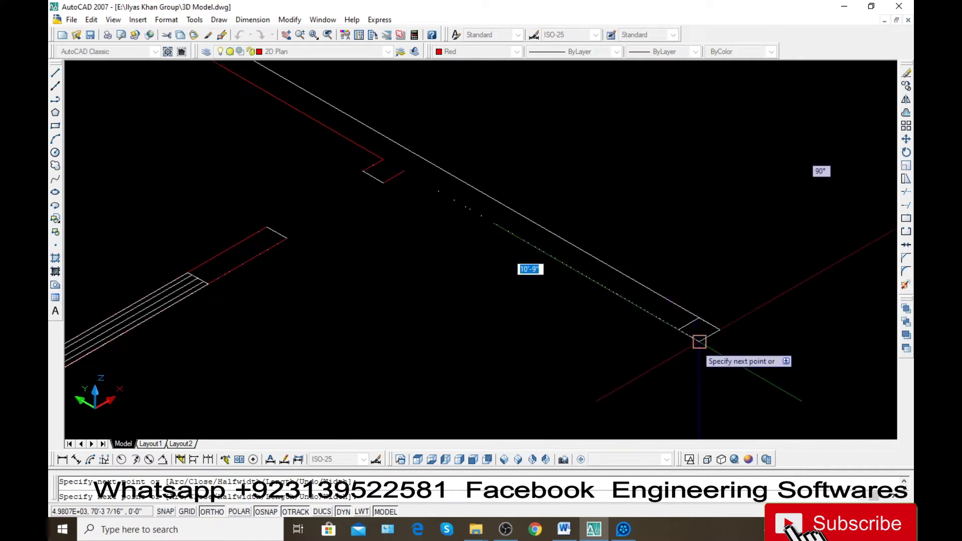
left_click(700, 342)
scroll(696, 336, "down", 2)
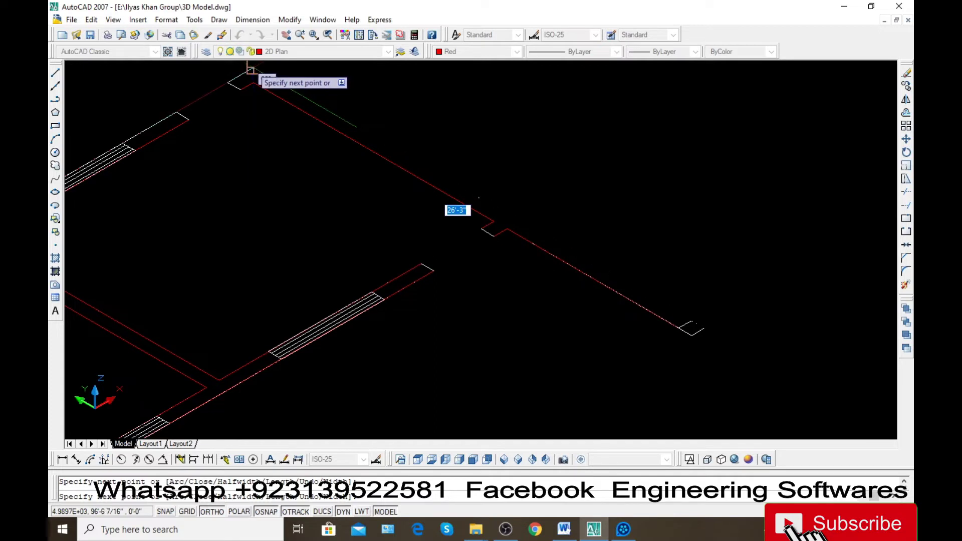
left_click(250, 69)
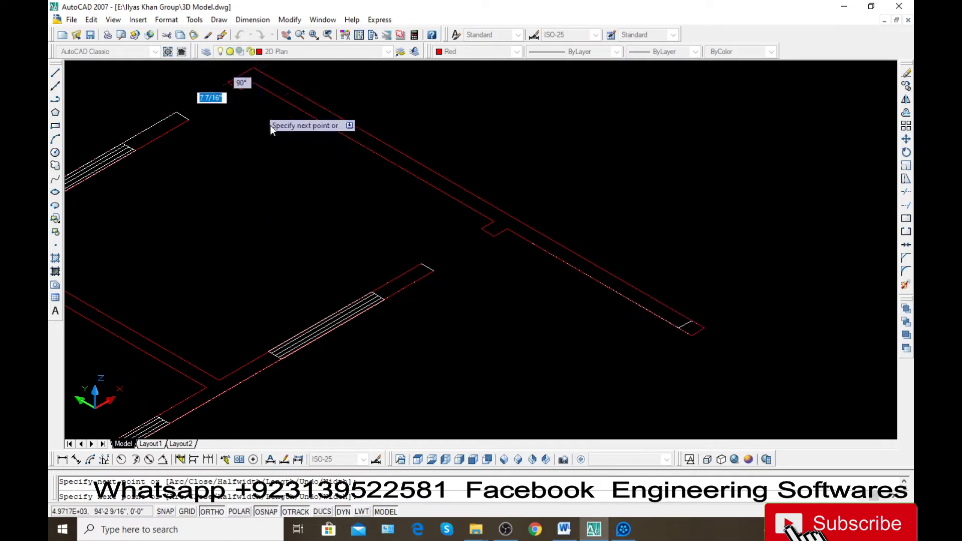
key("Return")
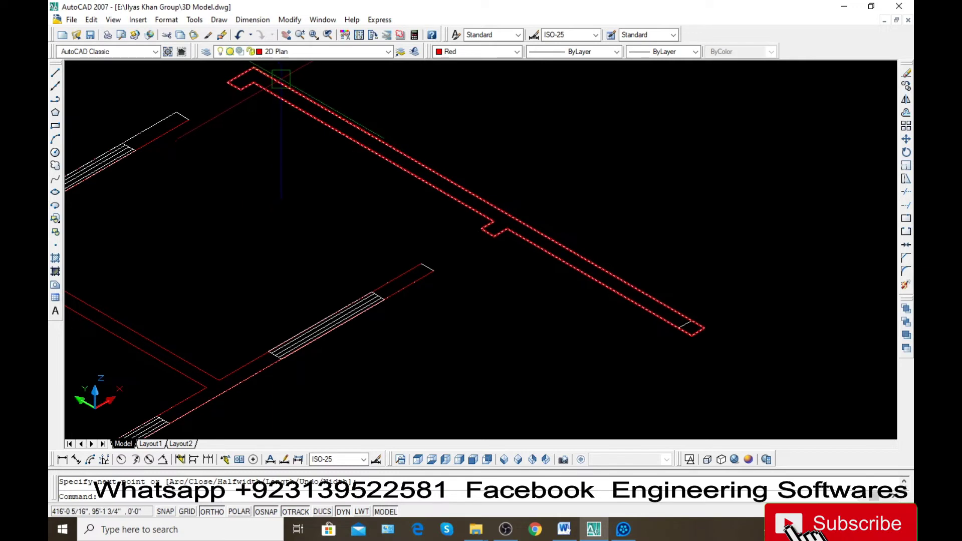
scroll(514, 244, "down", 4)
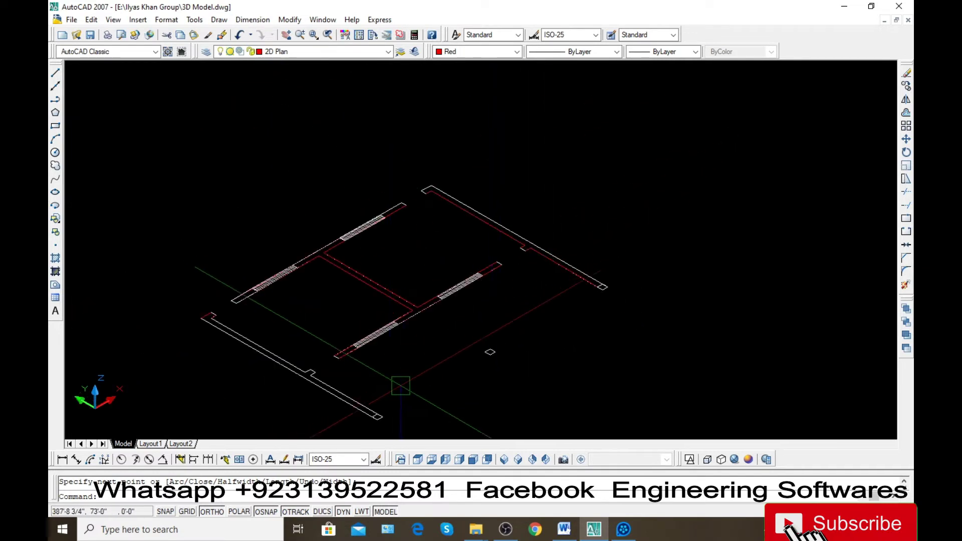
Draw a small square rectangle for the column beside the walls.
key("Escape")
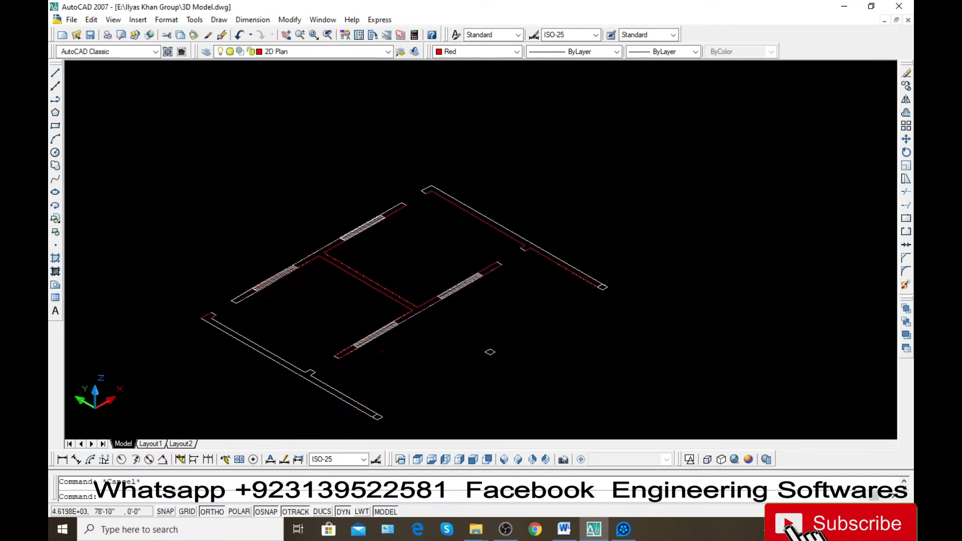
type("e")
scroll(321, 364, "up", 2)
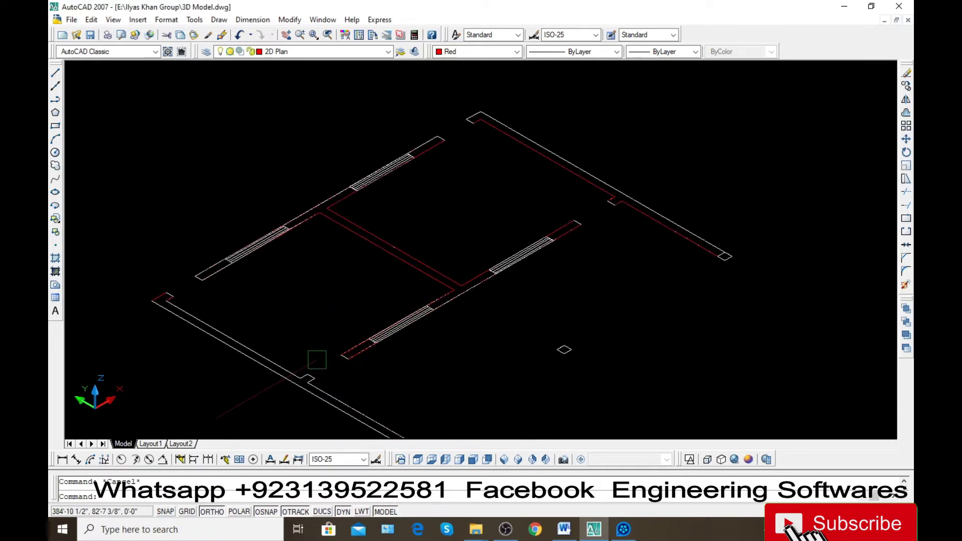
scroll(490, 365, "up", 2)
scroll(655, 344, "up", 2)
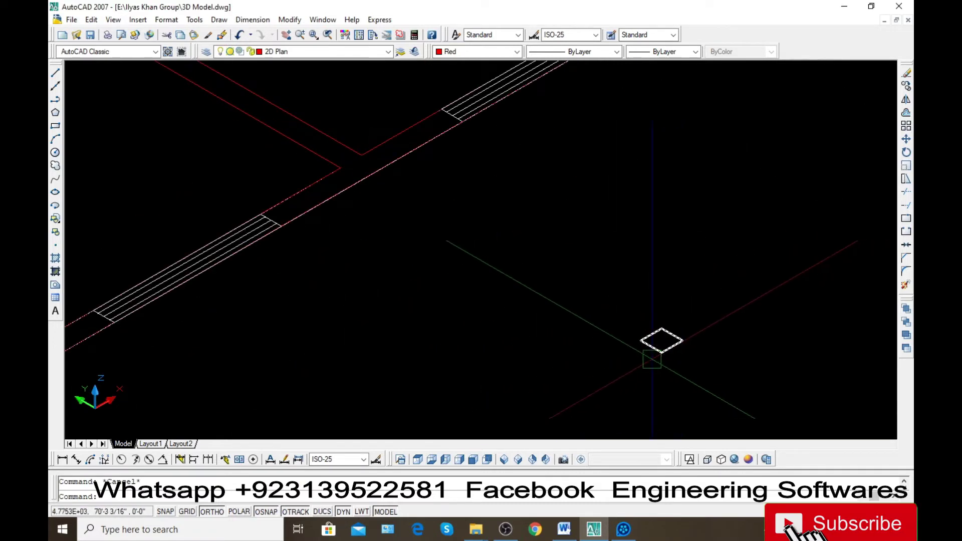
type("rec")
key("Return")
left_click(641, 341)
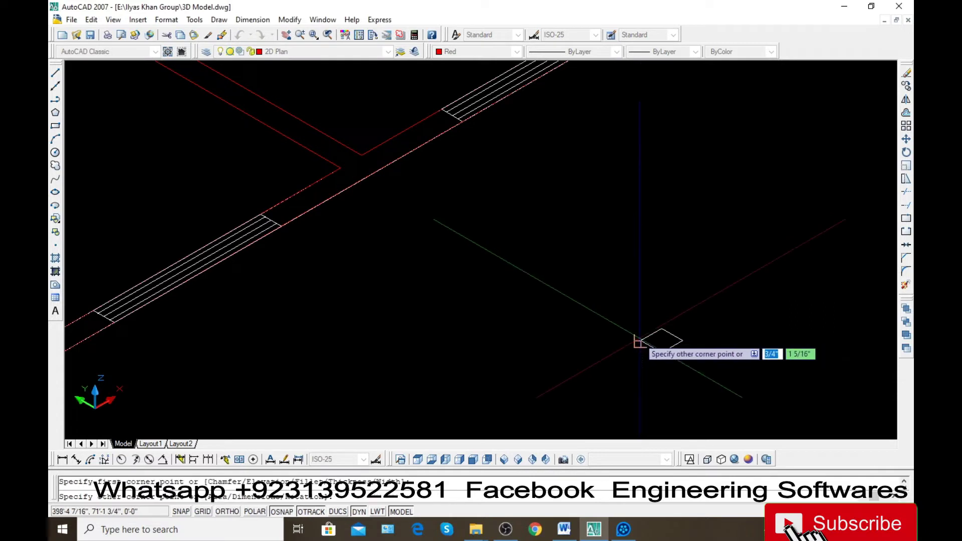
left_click(682, 341)
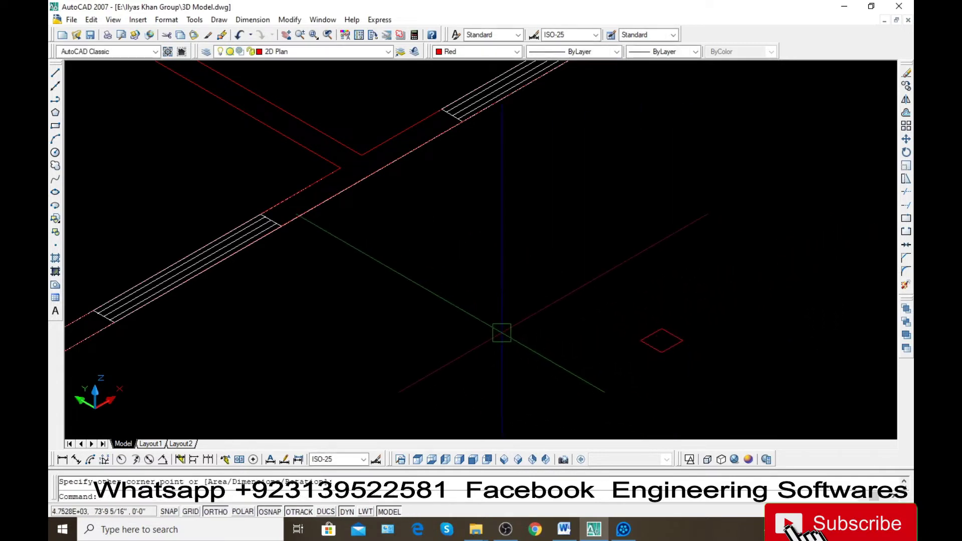
Extrude the column square and the H-shaped wall outline to a height of 11.
type("ext")
key("Return")
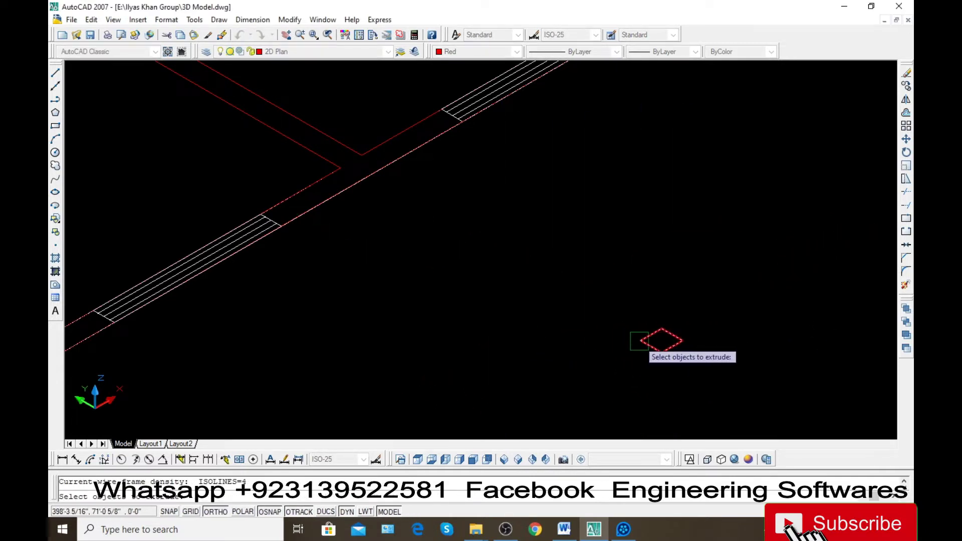
left_click(639, 341)
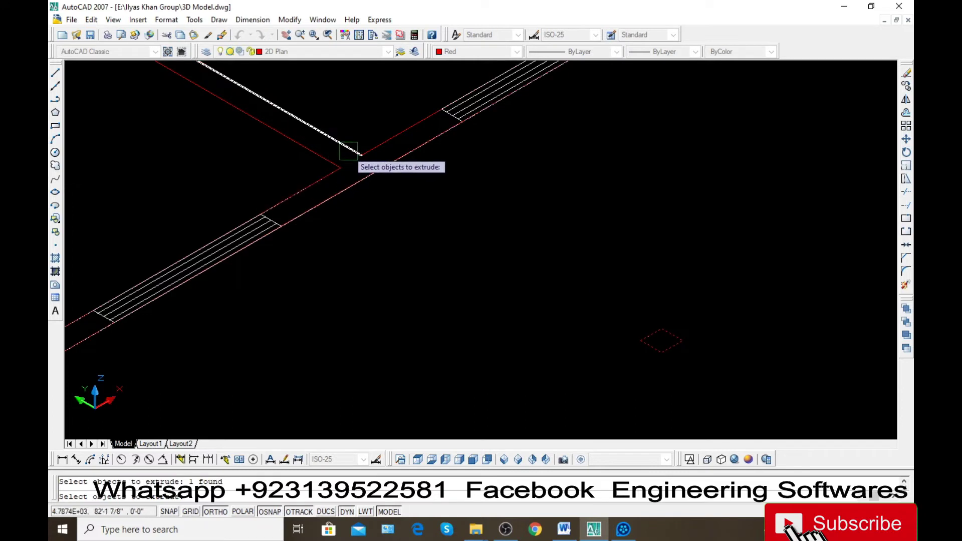
scroll(376, 161, "down", 5)
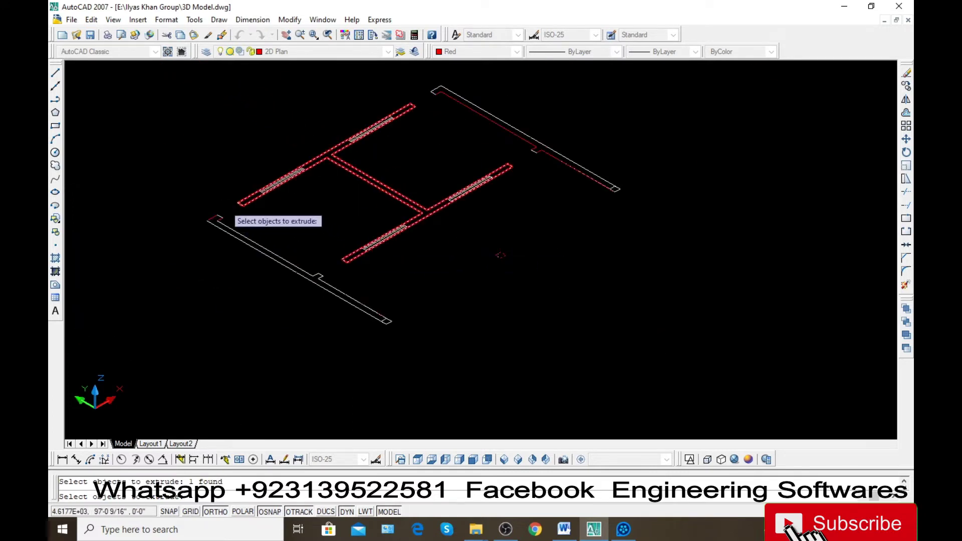
left_click(239, 200)
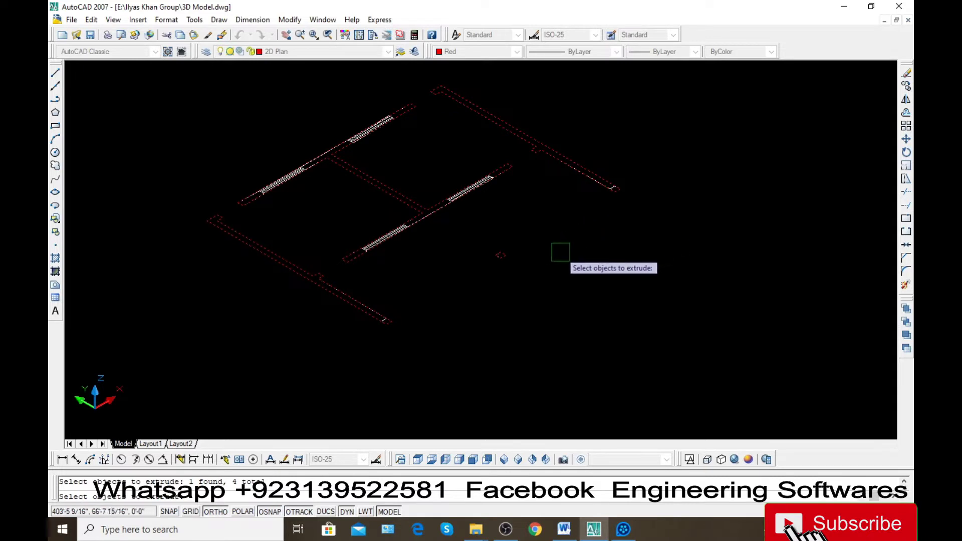
key("Return")
type("11")
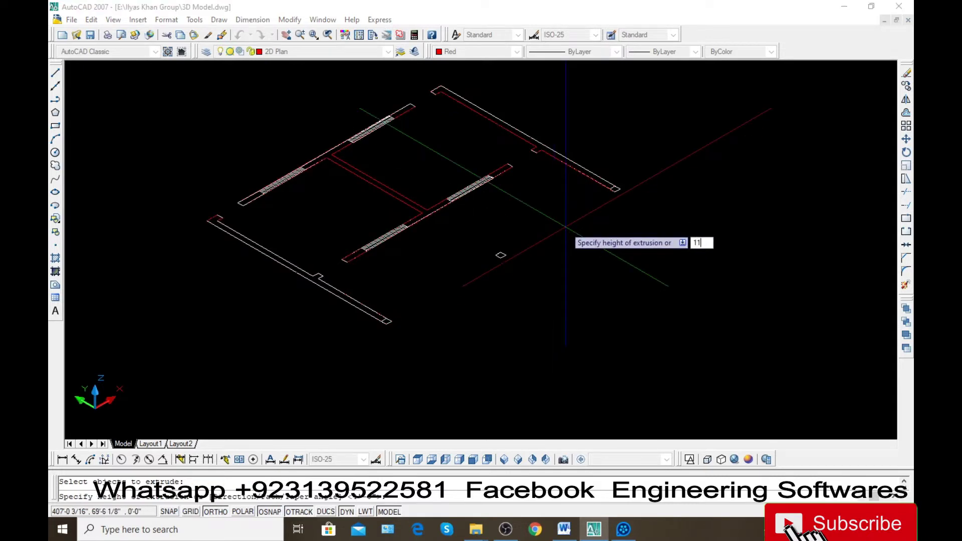
key("Return")
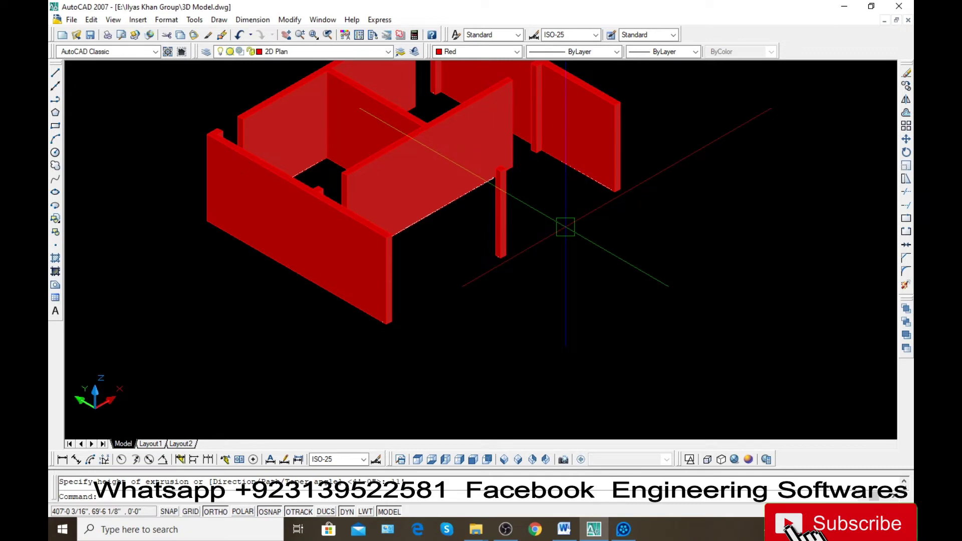
Orbit to view the new walls, then float and re-dock the Visual Styles toolbar.
middle_click_drag(565, 226, 486, 279, "shift")
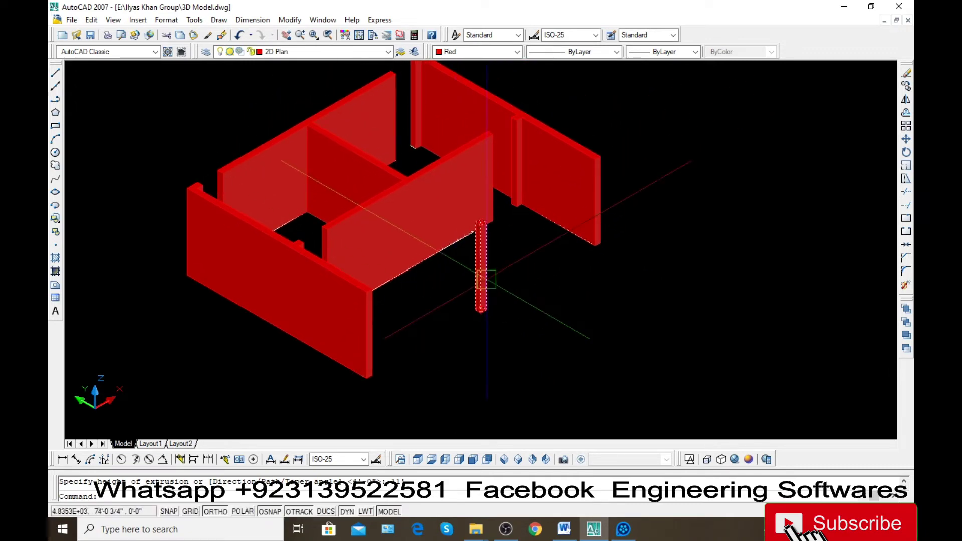
middle_click_drag(506, 316, 502, 312, "shift")
key("Escape")
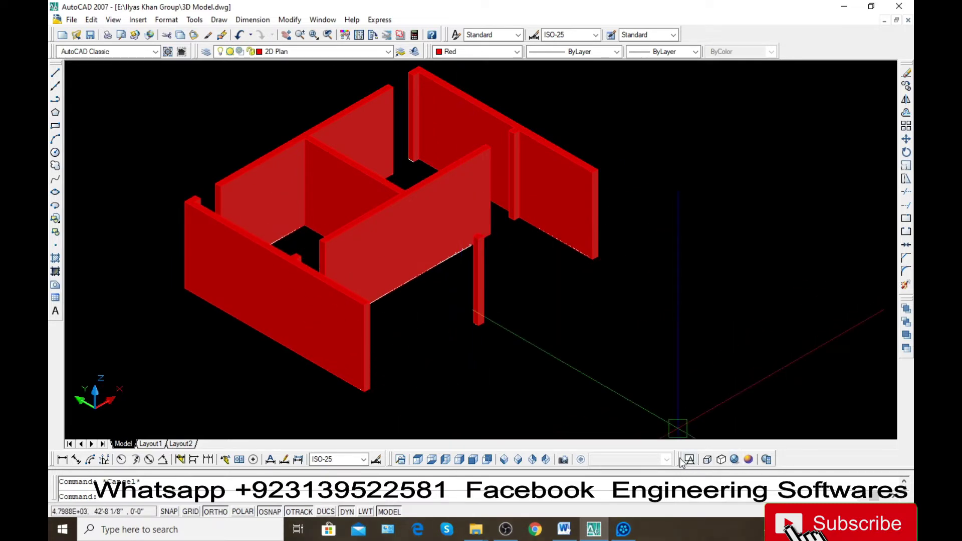
left_click_drag(681, 460, 678, 402)
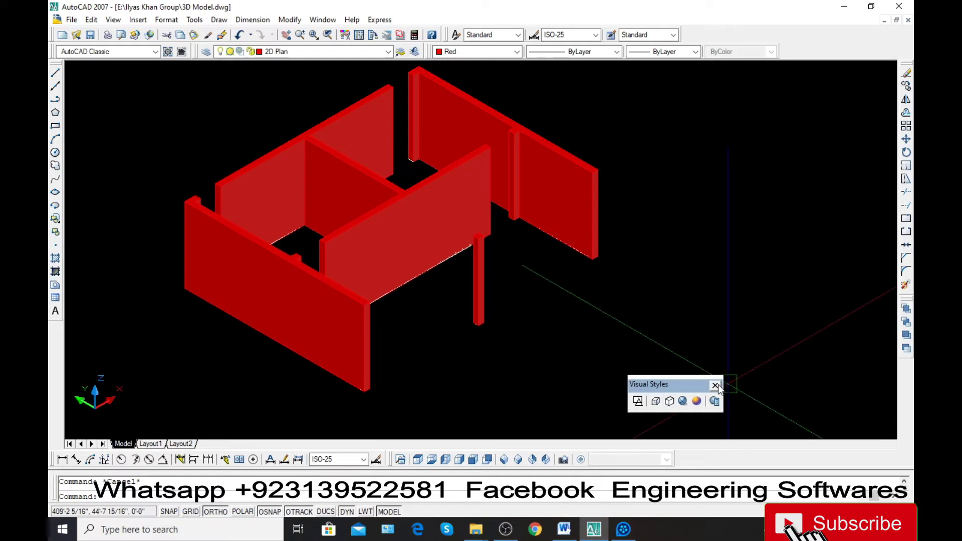
right_click(547, 460)
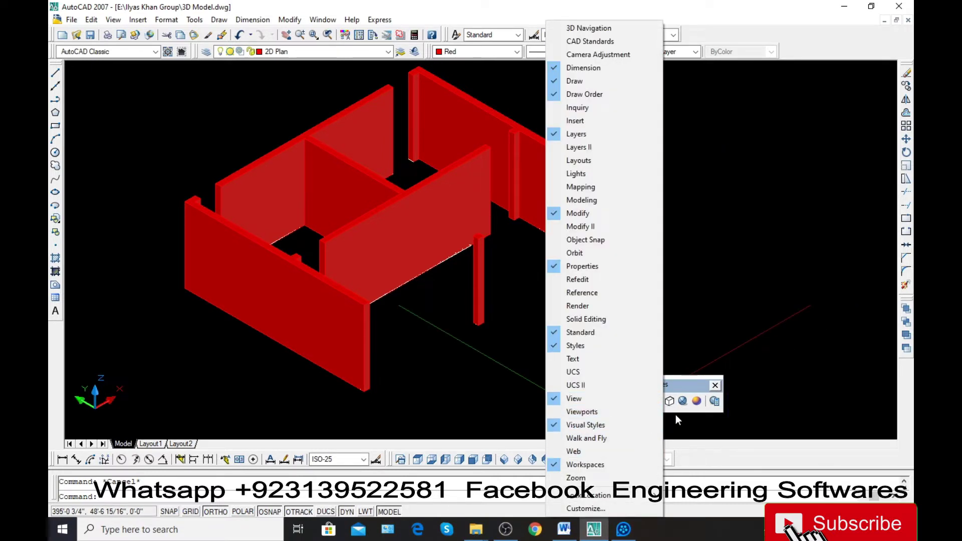
left_click(684, 393)
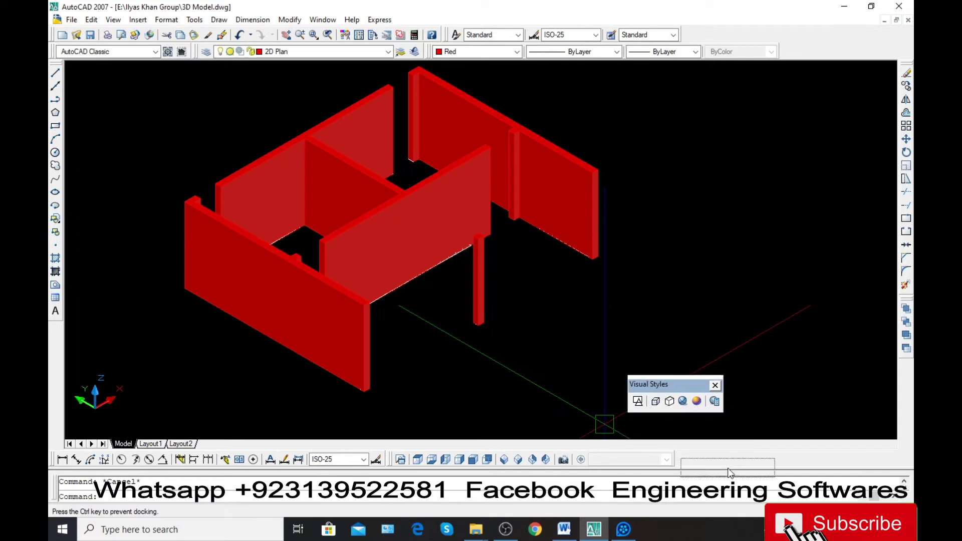
left_click_drag(730, 465, 708, 465)
Switch to wireframe and draw a rectangle across the window opening.
left_click(696, 460)
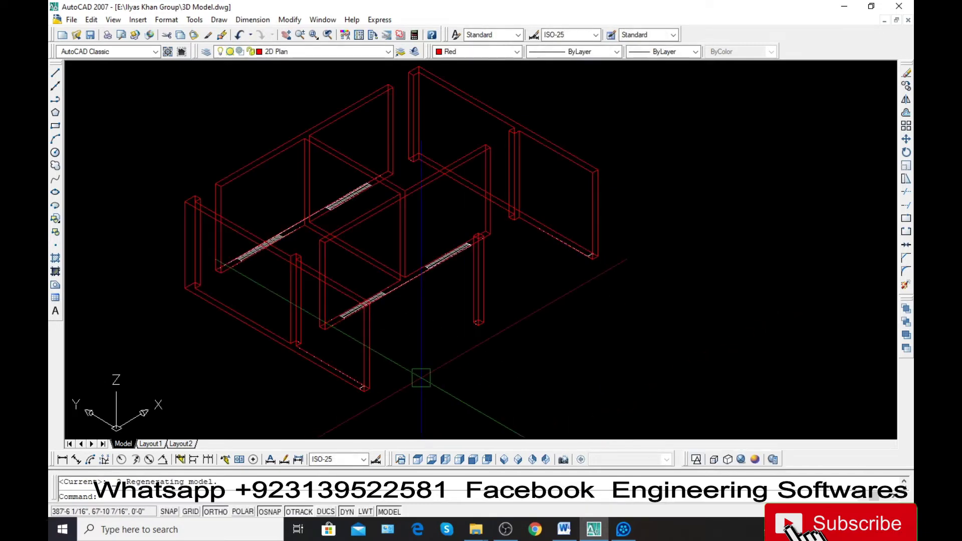
scroll(381, 351, "up", 5)
scroll(330, 310, "up", 2)
type("rec")
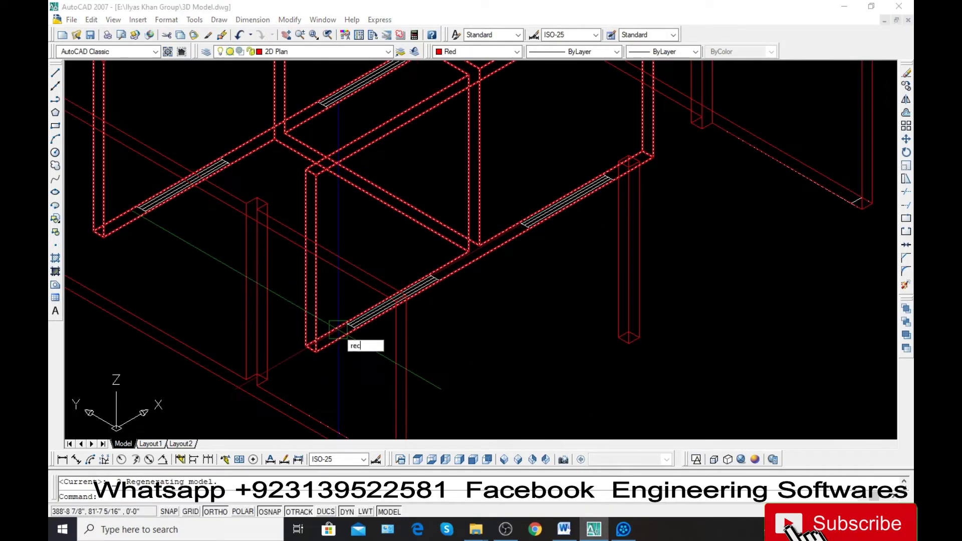
key("Return")
scroll(346, 341, "up", 3)
scroll(340, 320, "up", 2)
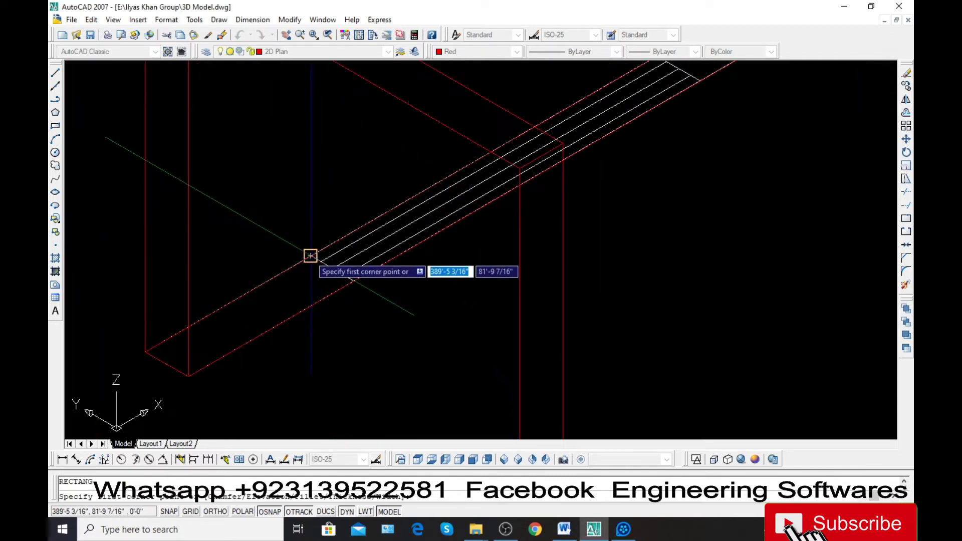
left_click(310, 256)
scroll(311, 301, "down", 2)
scroll(431, 253, "up", 2)
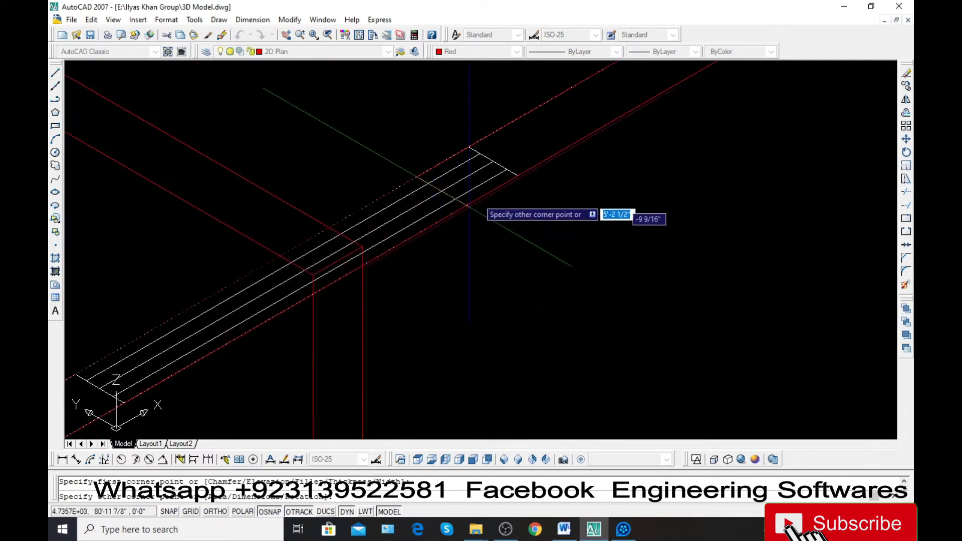
left_click(518, 172)
scroll(543, 251, "down", 2)
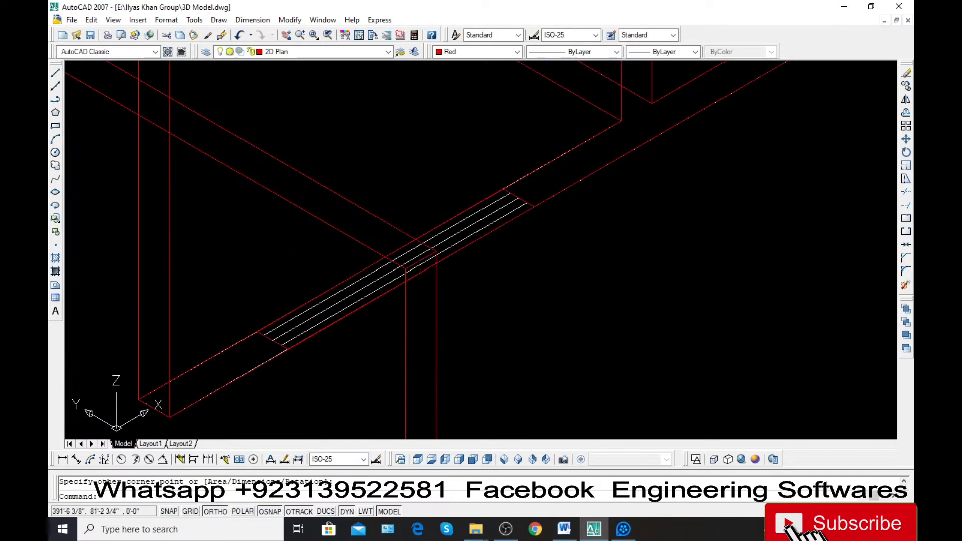
key("Escape")
Extrude the window rectangle to a height of 5'.
type("ext")
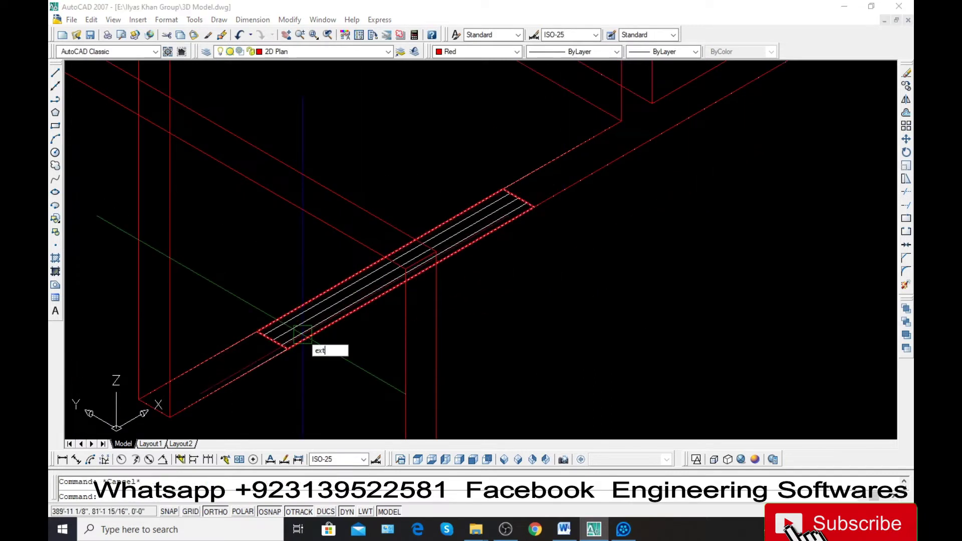
key("Return")
left_click(301, 335)
key("Return")
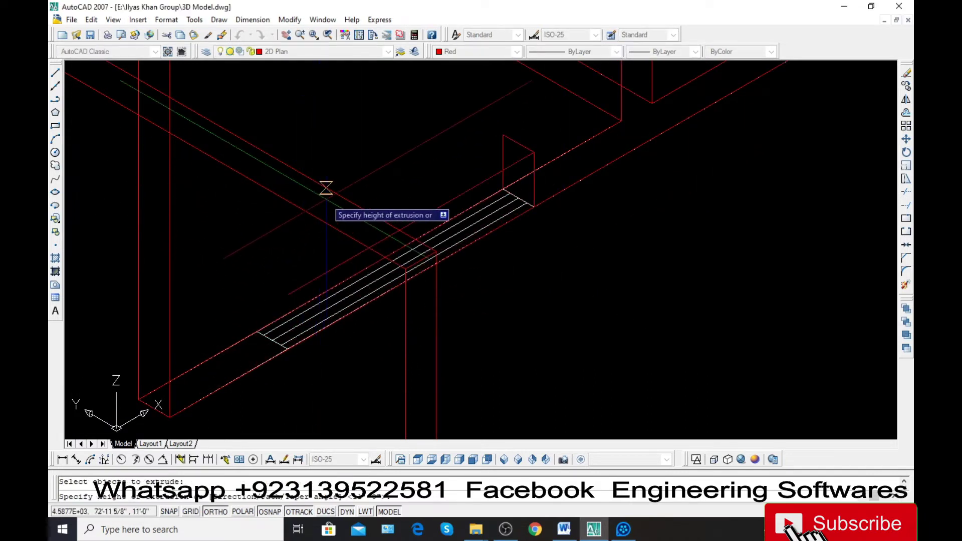
type("5'")
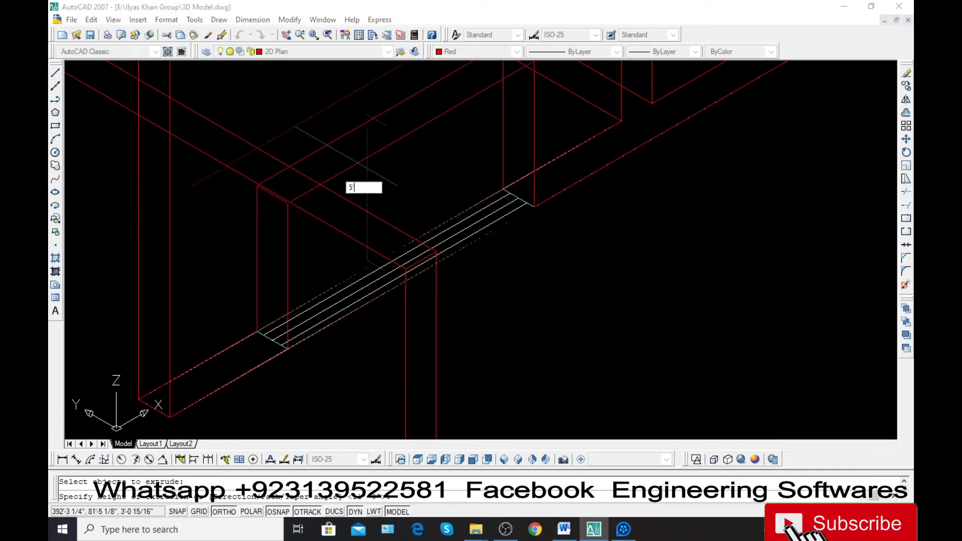
key("Return")
Move the window box up 2.5' from its lower corner, then zoom out.
left_click(265, 265)
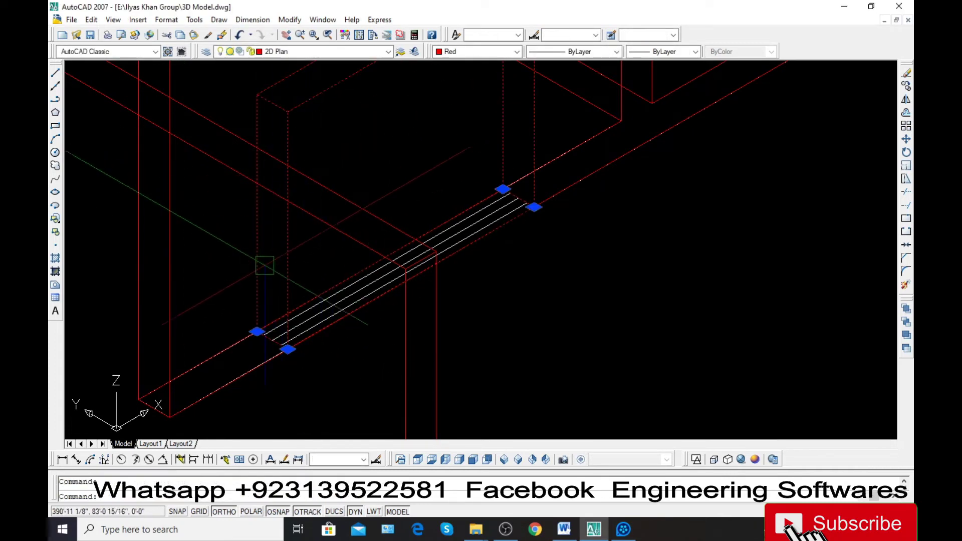
key("m")
key("Return")
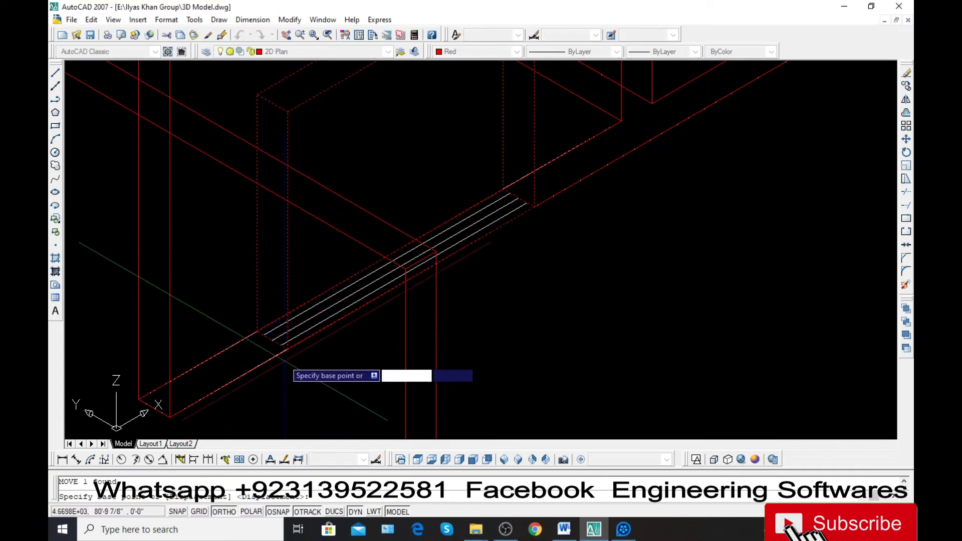
left_click(288, 349)
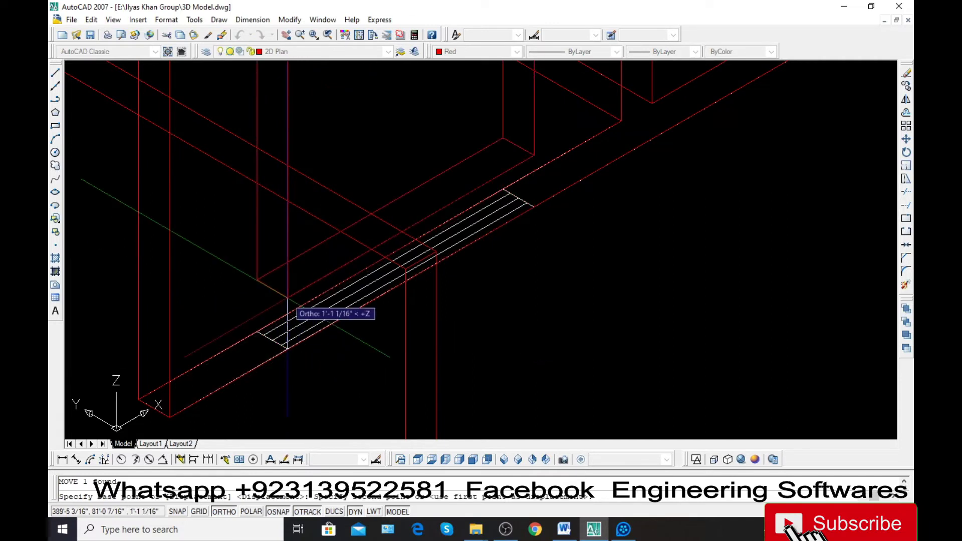
type("0")
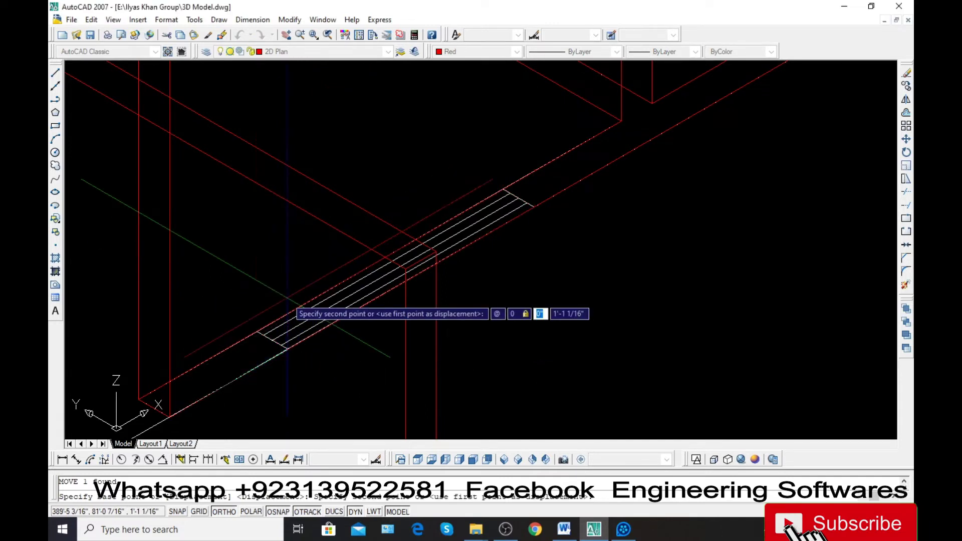
type(",0,")
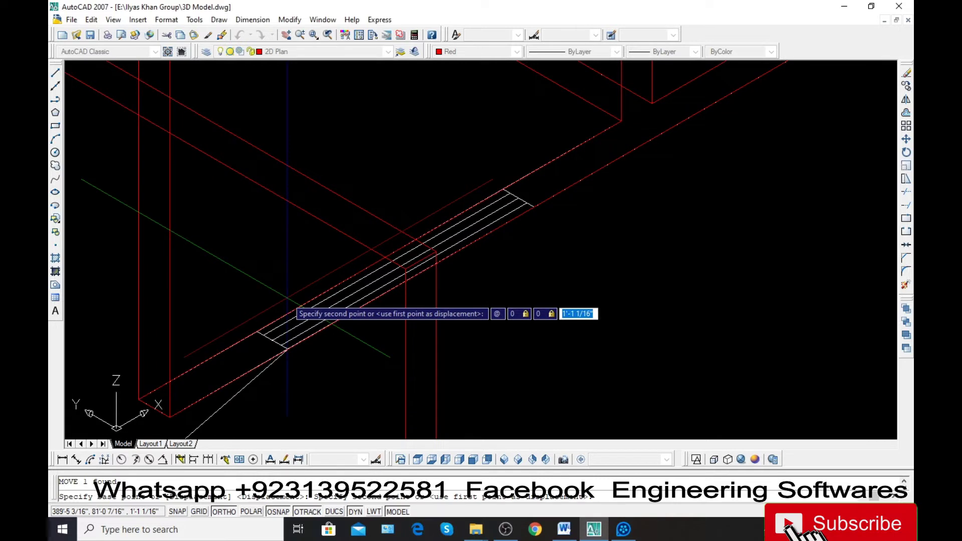
type("2.5")
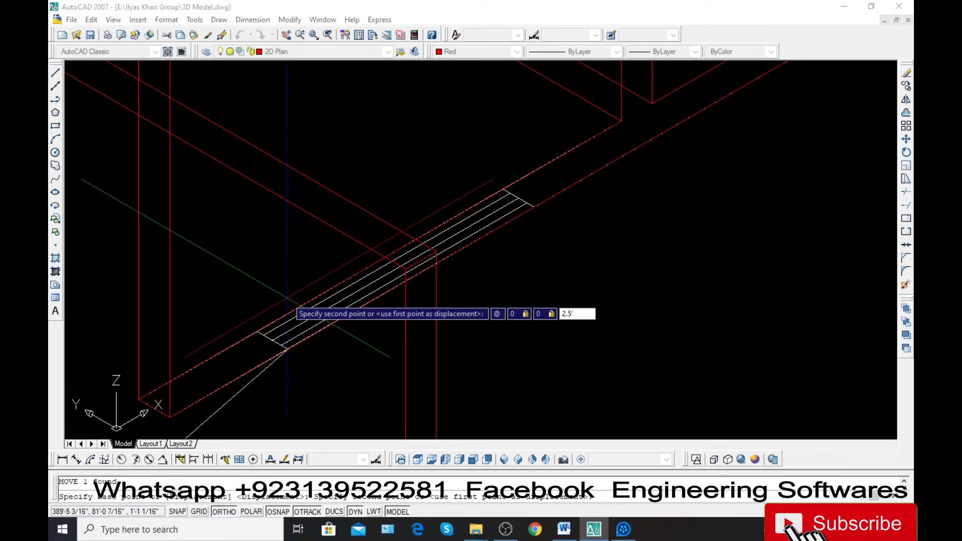
key("Return")
scroll(287, 297, "down", 2)
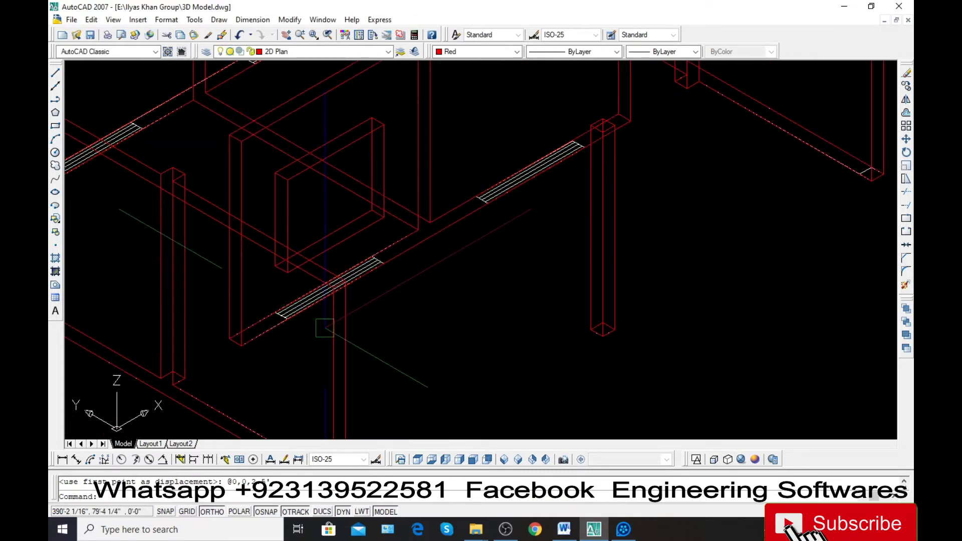
scroll(321, 306, "down", 2)
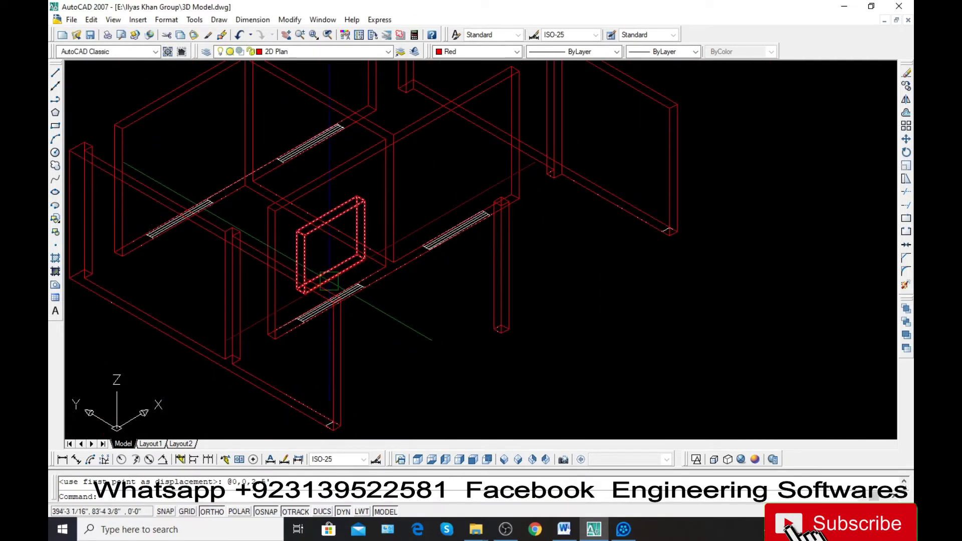
Shade the wireframe model in solid red.
type("shade")
key("Return")
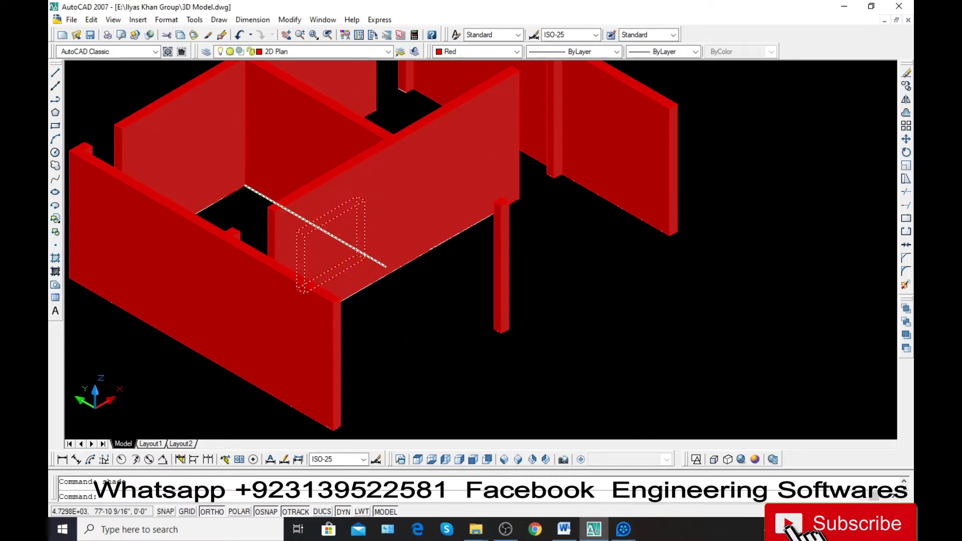
key("Escape")
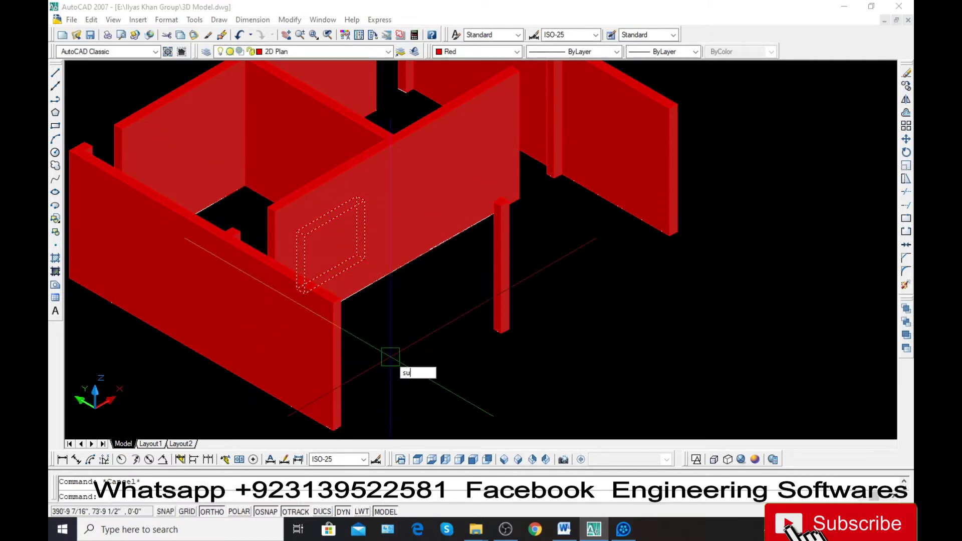
Subtract the window box from the wall to cut the opening, then pan the view.
type("su")
key("Return")
left_click(289, 188)
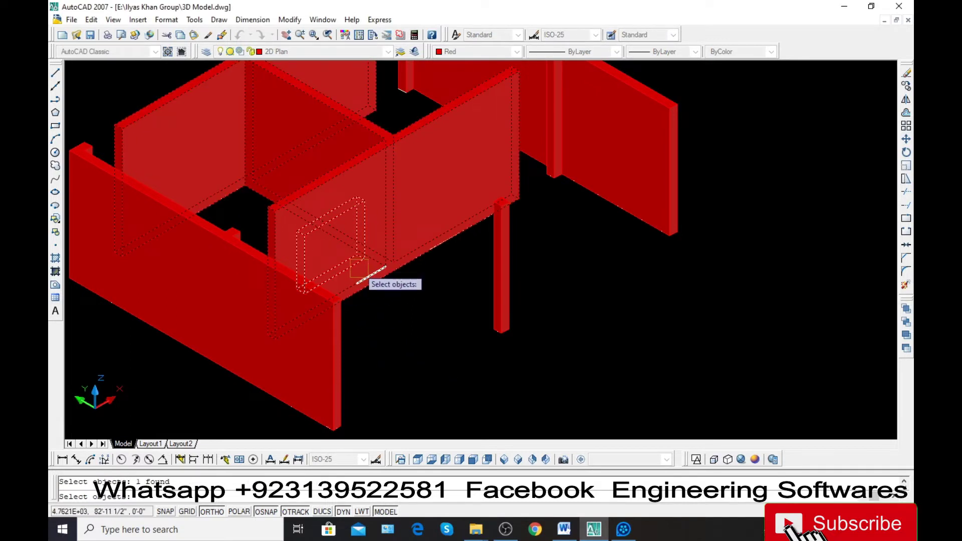
key("Return")
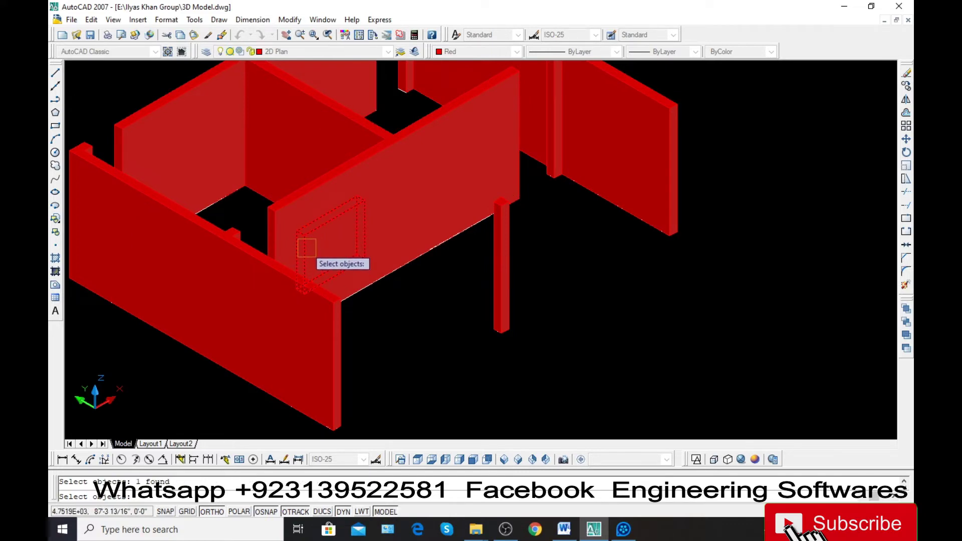
key("Return")
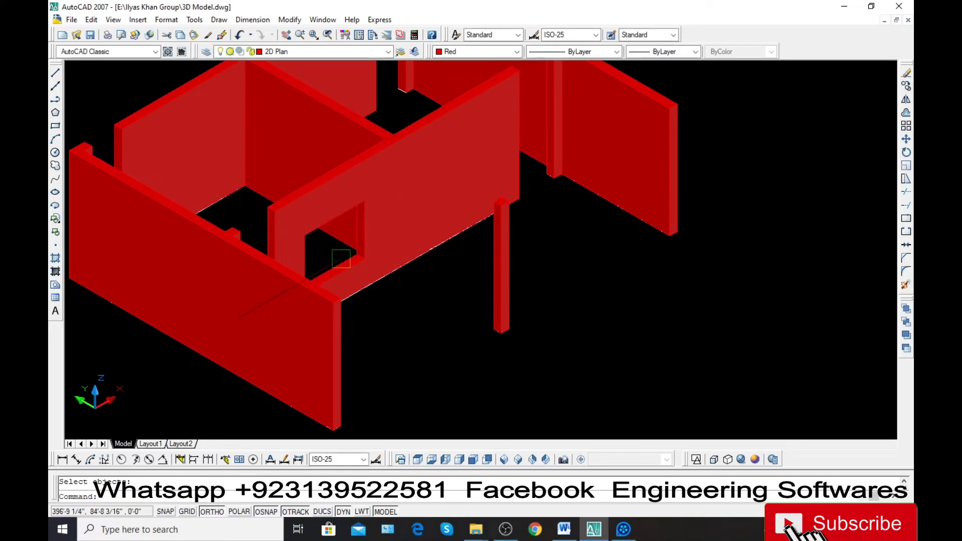
middle_click_drag(389, 282, 338, 296)
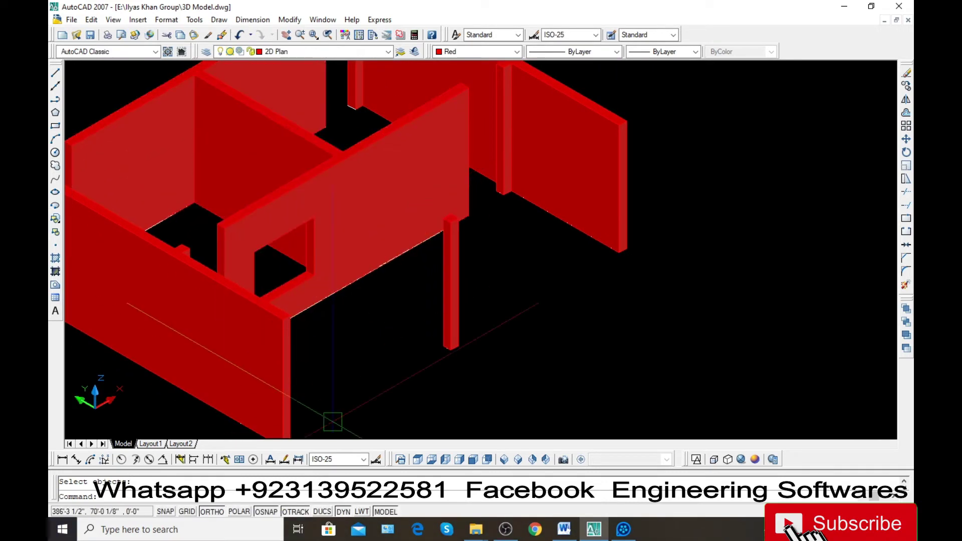
Return to wireframe and draw a rectangle over the first hatched opening strip.
left_click(696, 460)
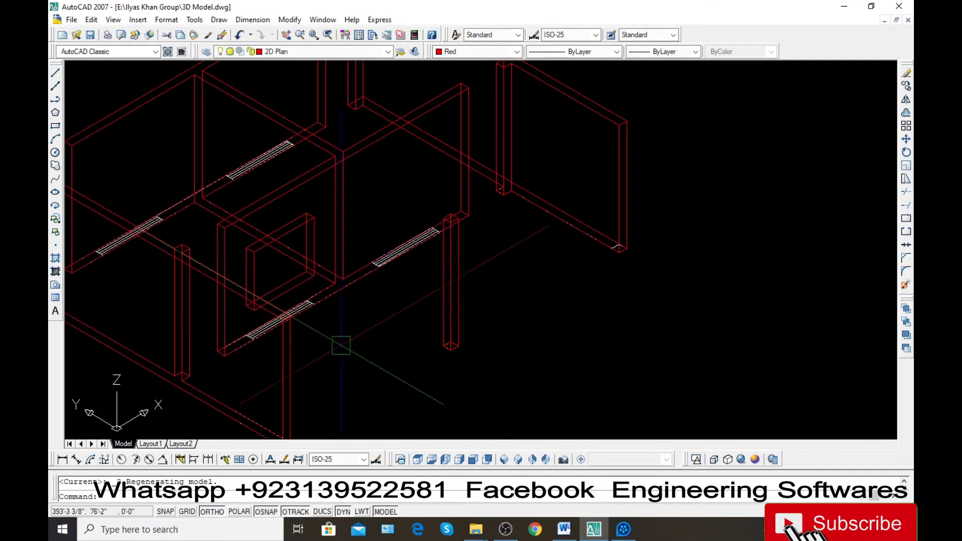
scroll(378, 248, "up", 5)
type("rec")
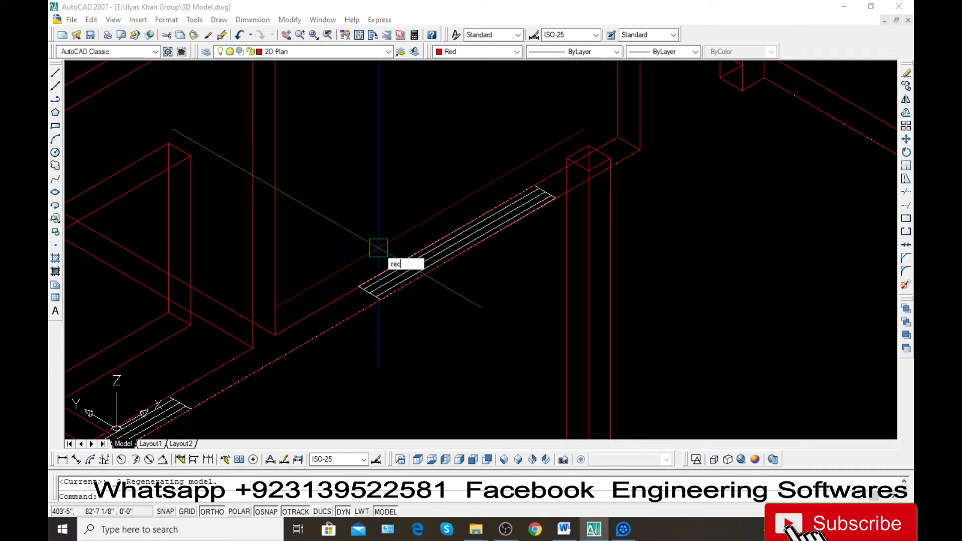
key("Return")
left_click(360, 286)
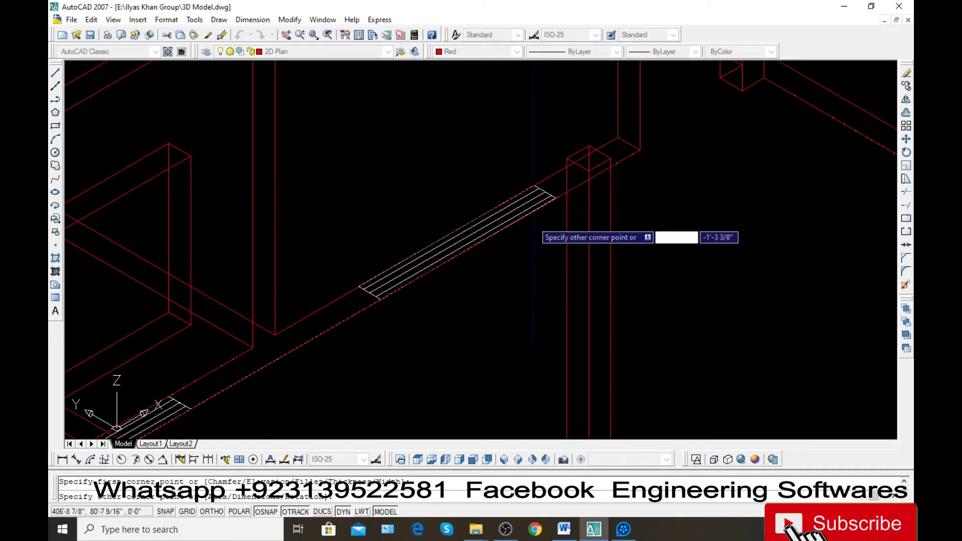
left_click(555, 197)
scroll(508, 233, "down", 3)
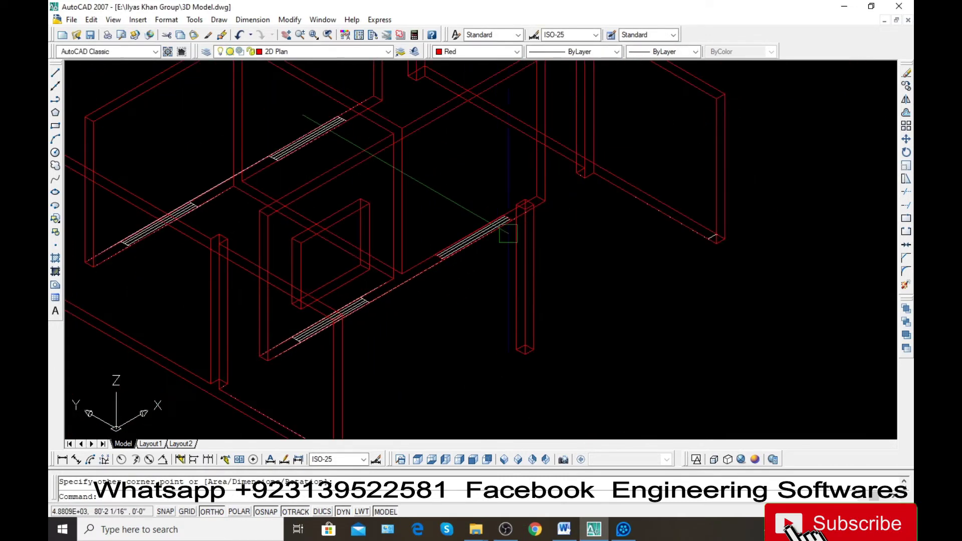
scroll(150, 209, "up", 5)
Draw two more rectangles snapped to the corners of the remaining hatched strips.
key("Return")
scroll(240, 241, "up", 3)
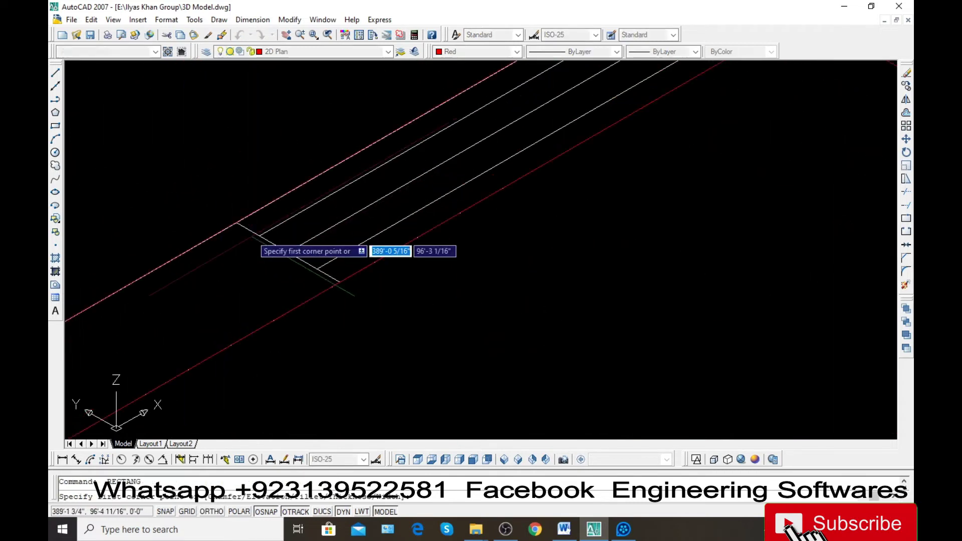
left_click(237, 222)
scroll(321, 240, "down", 2)
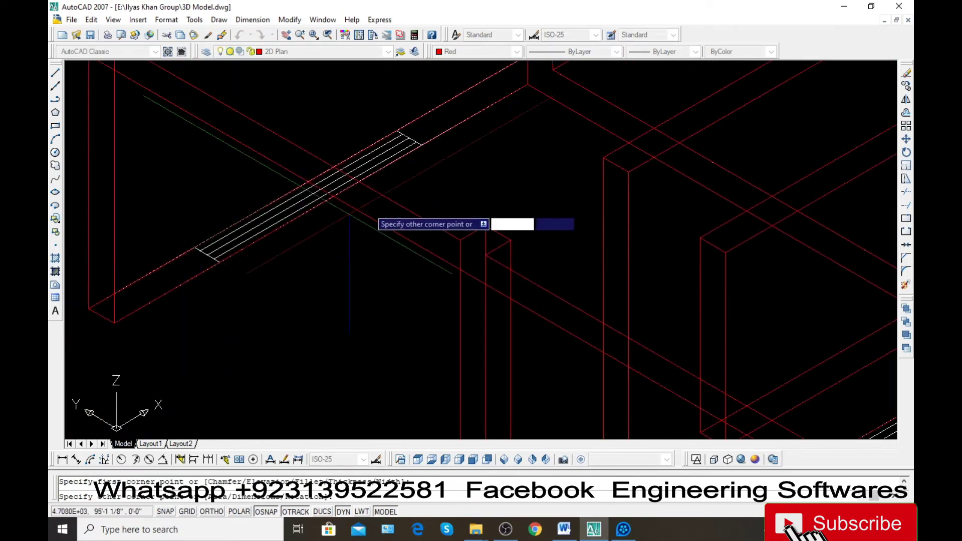
left_click(421, 144)
scroll(421, 144, "down", 3)
scroll(245, 193, "up", 5)
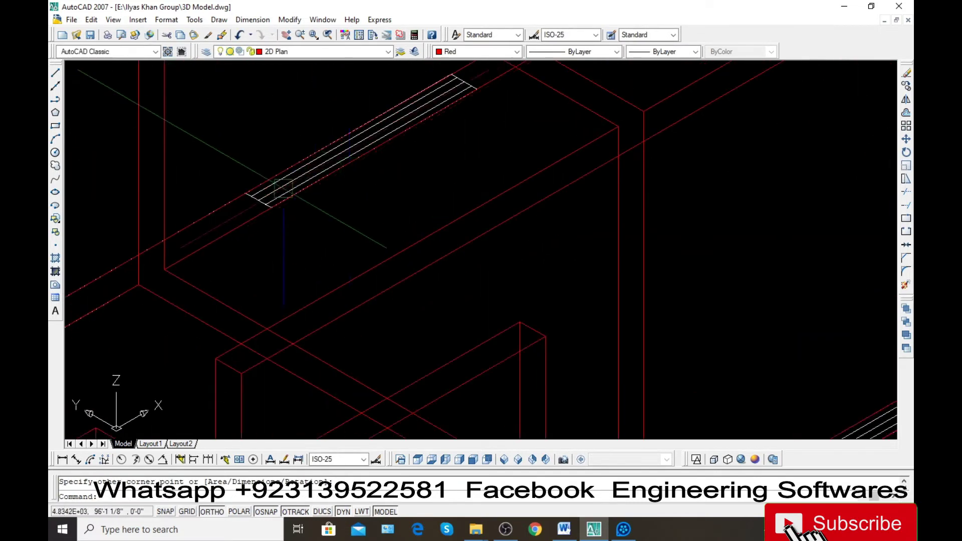
key("Return")
left_click(245, 194)
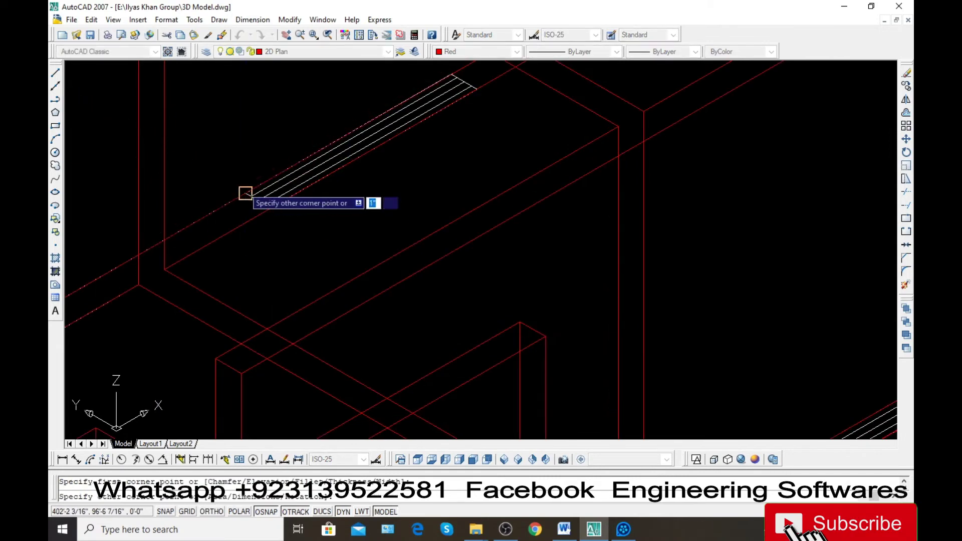
left_click(477, 88)
scroll(397, 151, "down", 3)
Extrude the remaining wall outlines and the lintel segment above the opening to wall height.
type("ext")
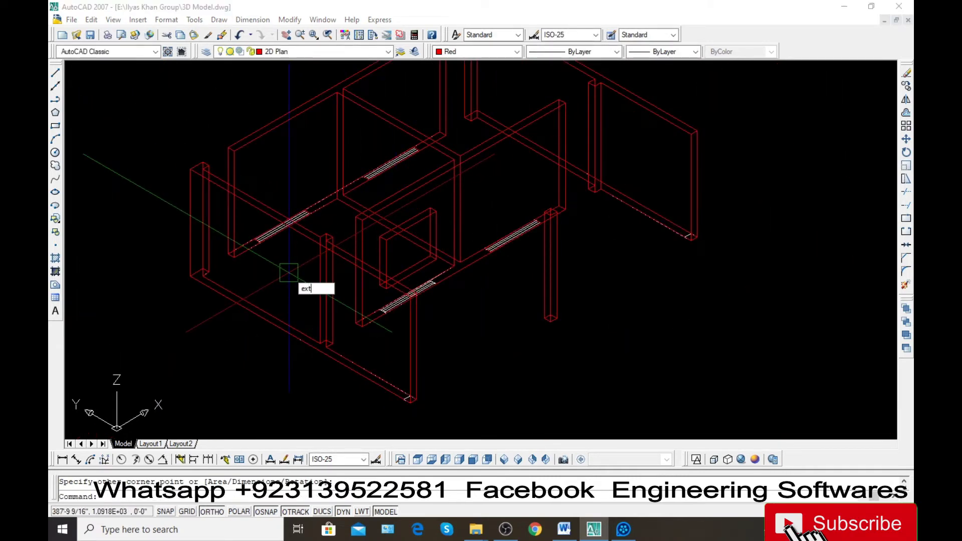
key("Return")
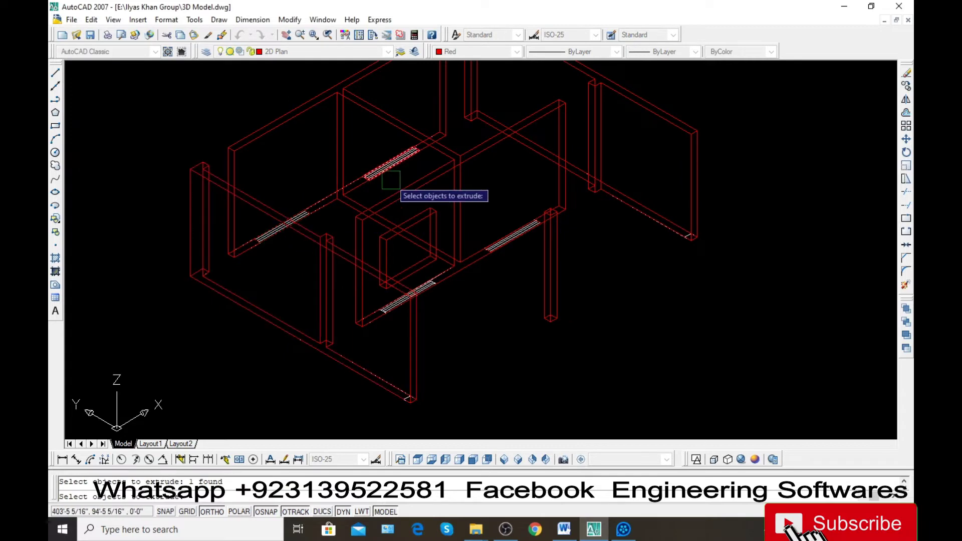
left_click(508, 246)
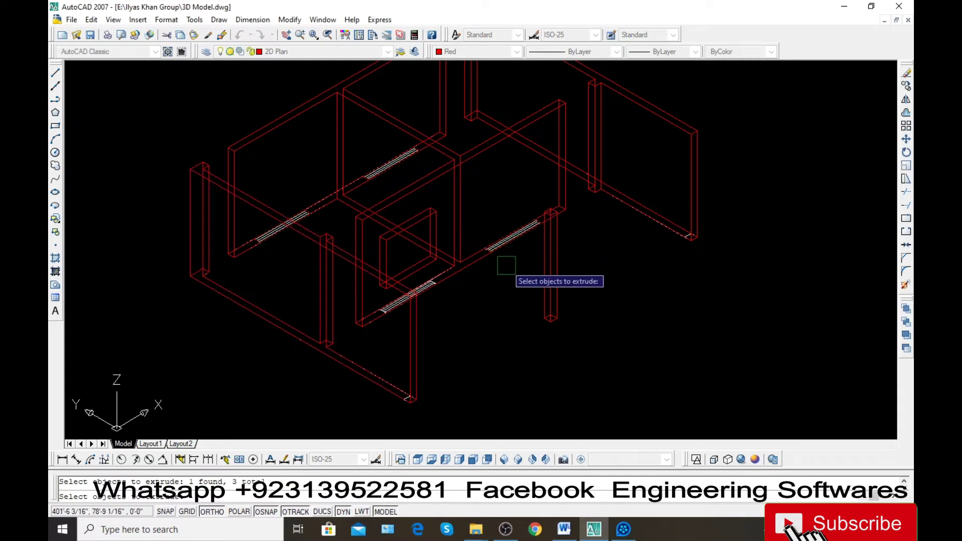
key("Return")
left_click(491, 252)
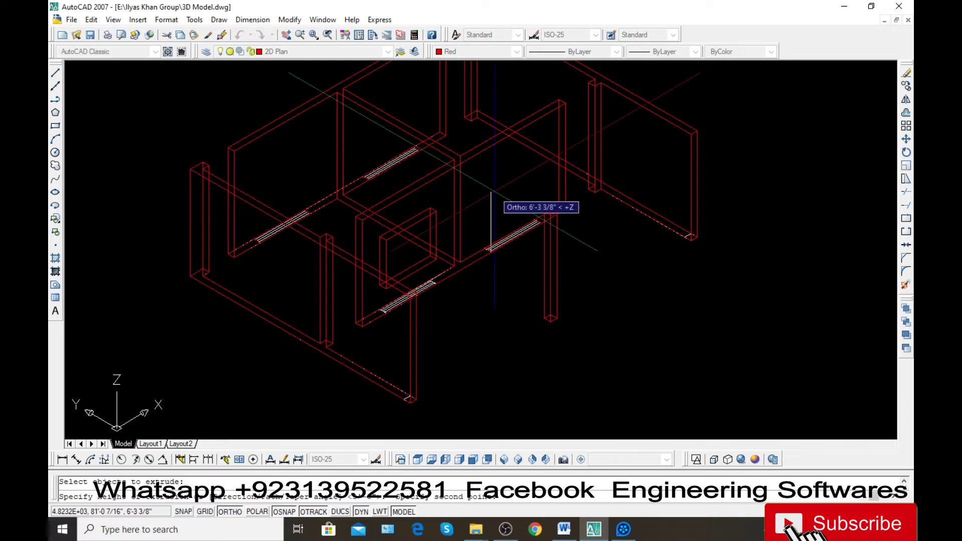
left_click(491, 192)
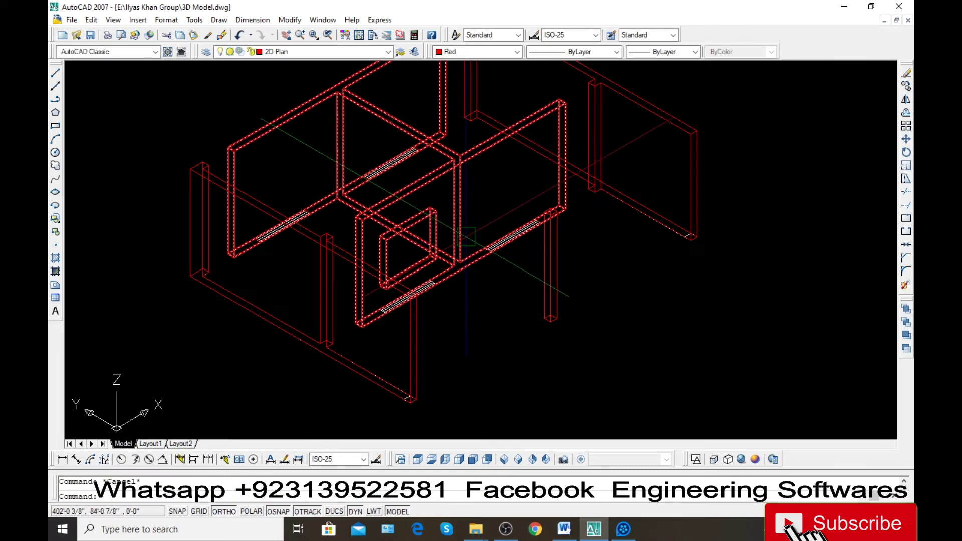
key("Return")
left_click(502, 246)
key("Return")
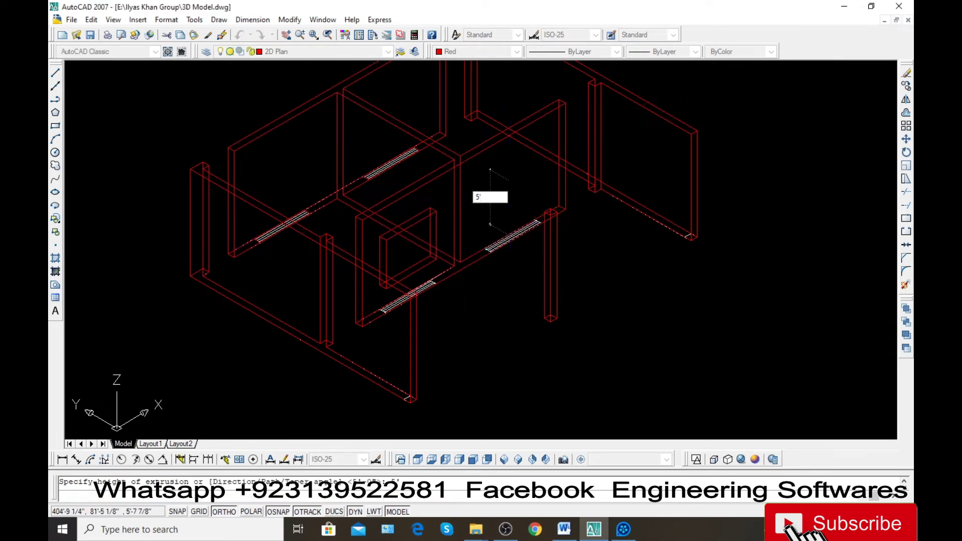
left_click(508, 193)
Extrude the left and upper window outlines into 3D window frames.
key("Return")
left_click(278, 228)
key("Return")
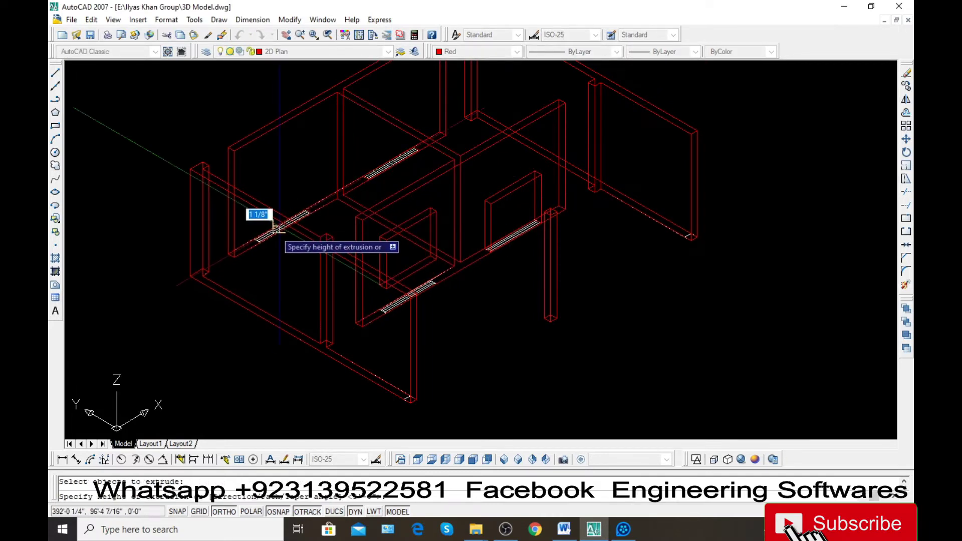
left_click(257, 213)
key("Return")
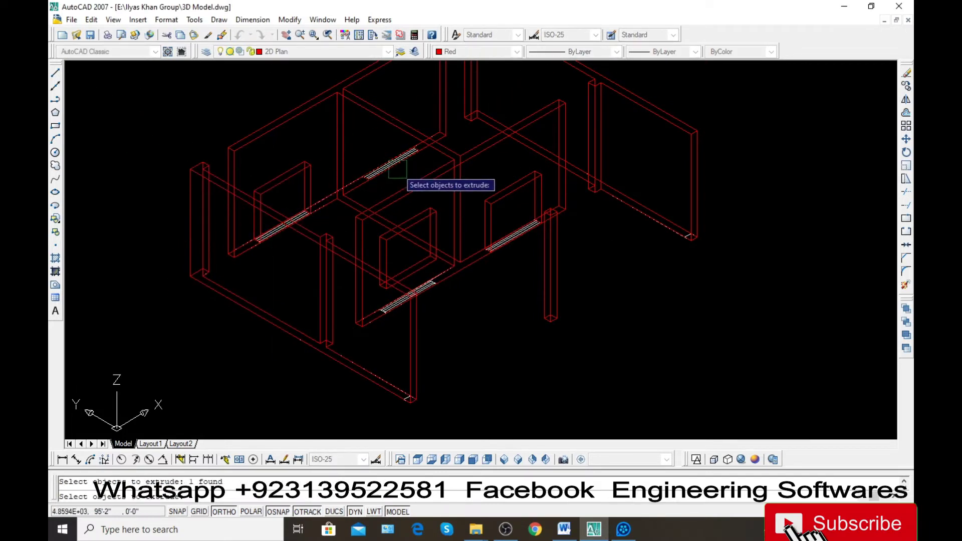
key("Return")
left_click(396, 151)
Raise the three window frames 2.5' off the floor with MOVE.
left_click(511, 231)
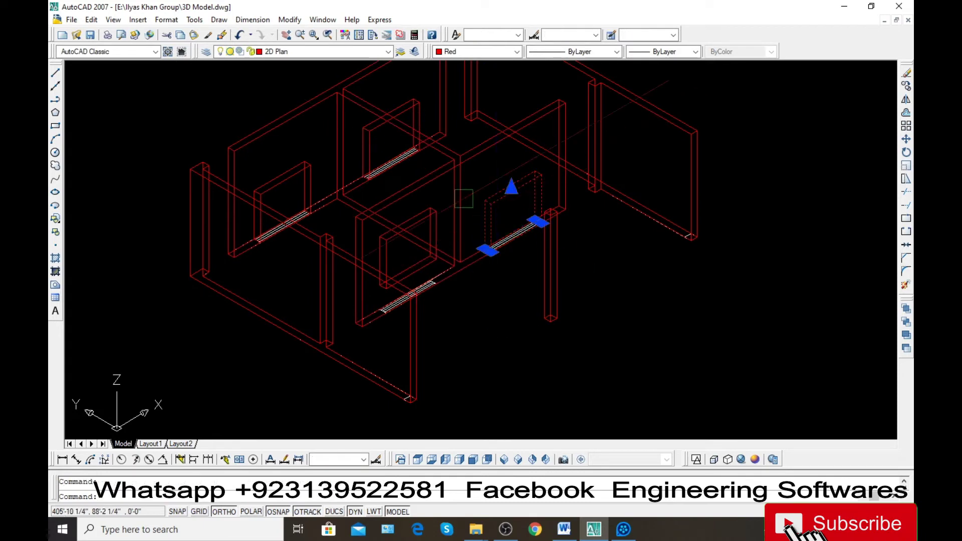
left_click(384, 150)
left_click(269, 206)
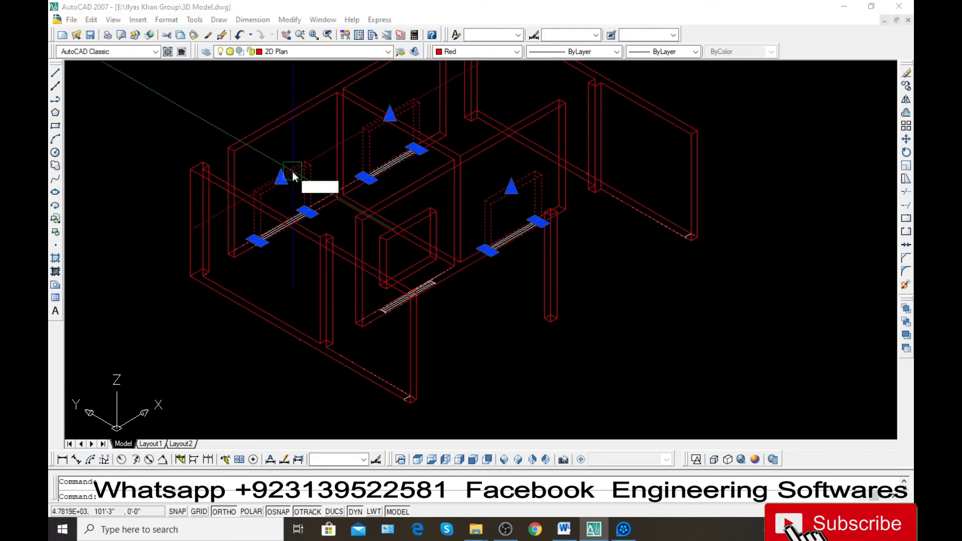
type("m")
key("Return")
scroll(281, 221, "up", 5)
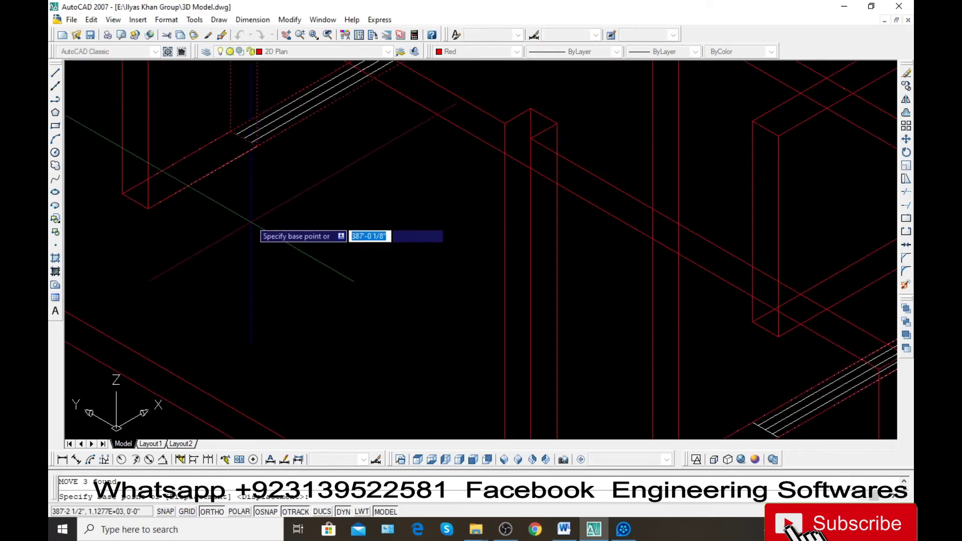
left_click(256, 146)
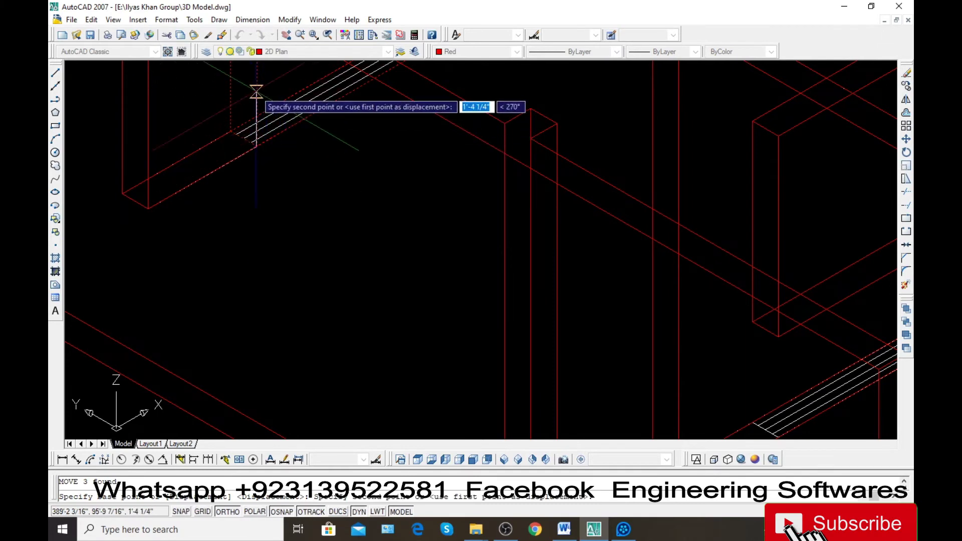
type("@0")
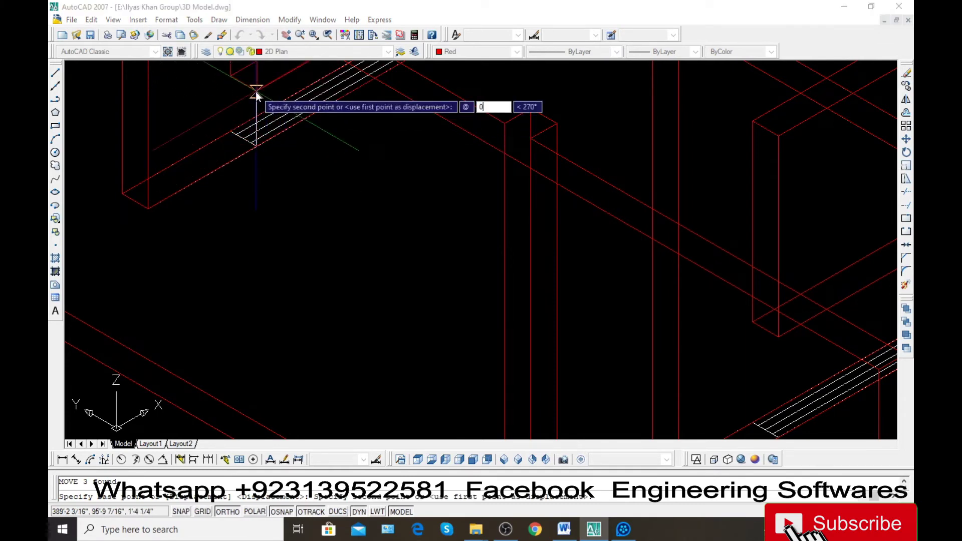
type(",0,")
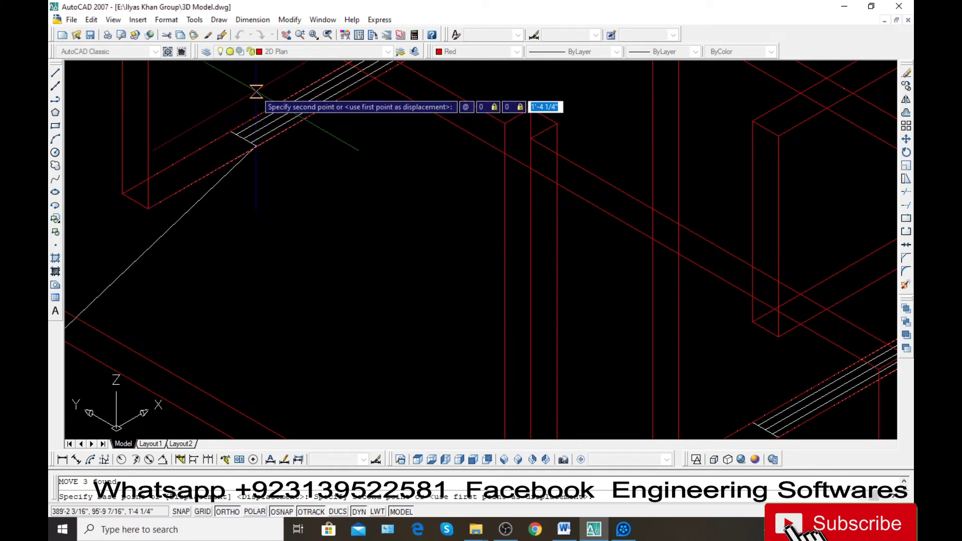
type("2.5'")
key("Return")
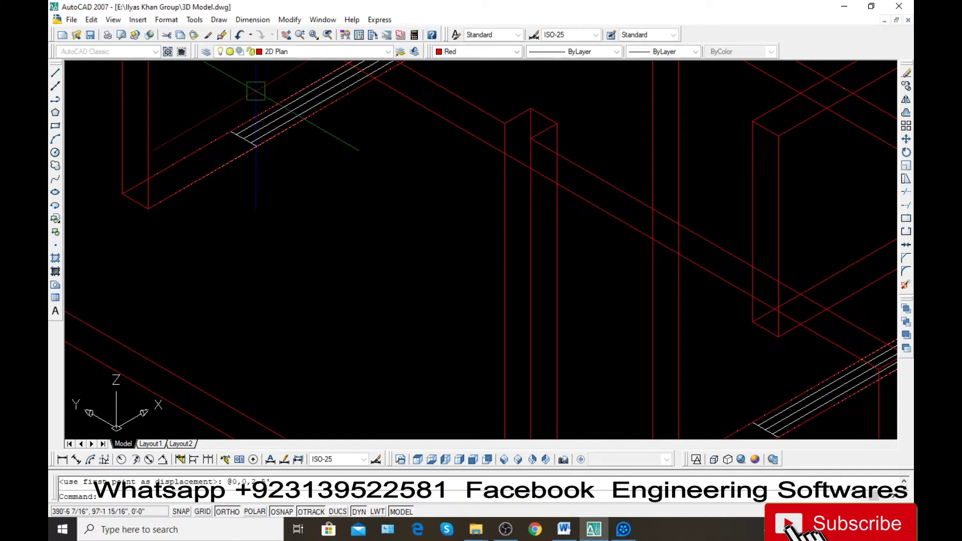
scroll(282, 206, "down", 2)
scroll(312, 275, "down", 2)
scroll(360, 280, "down", 1)
Shade the model in solid red.
type("s")
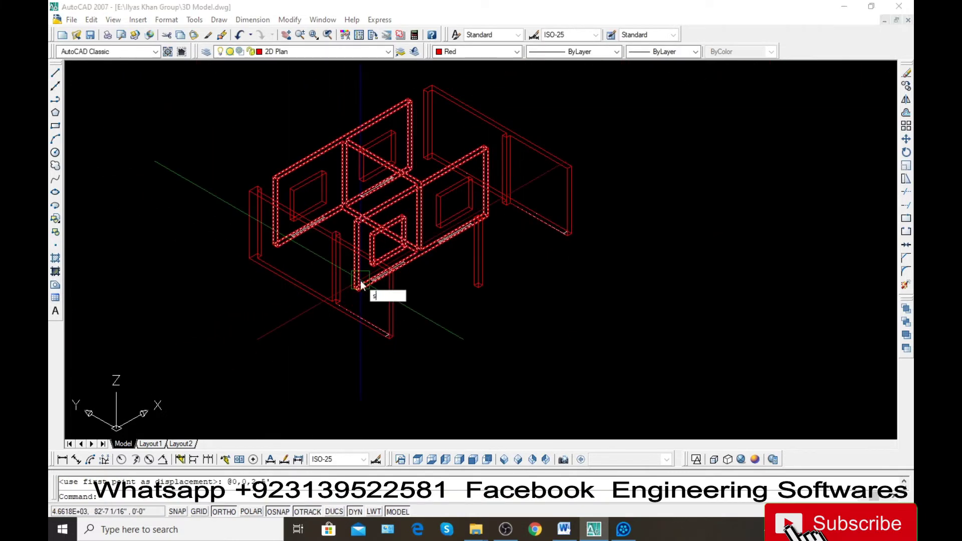
type("e")
key("Return")
key("Escape")
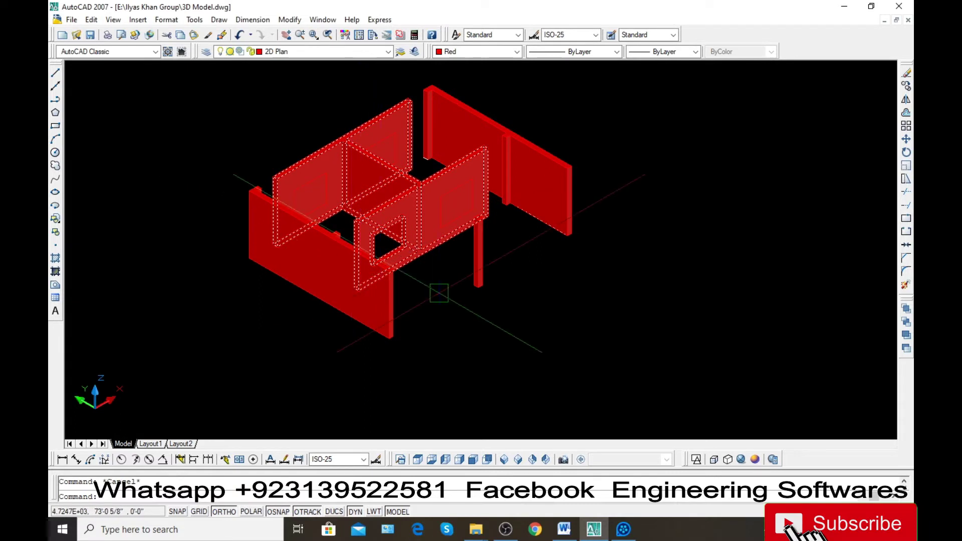
Subtract the window boxes from the walls to open the holes, then save the drawing.
type("su")
key("Return")
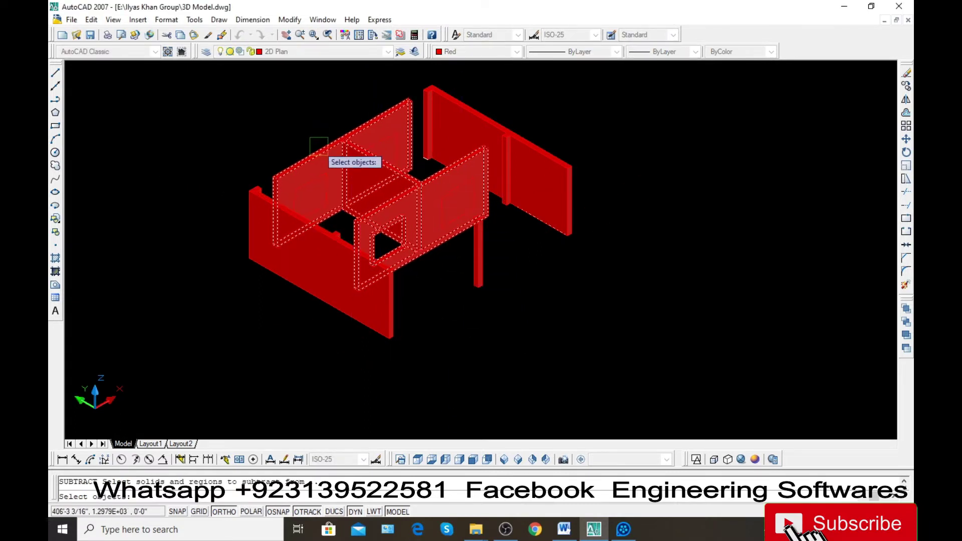
key("Return")
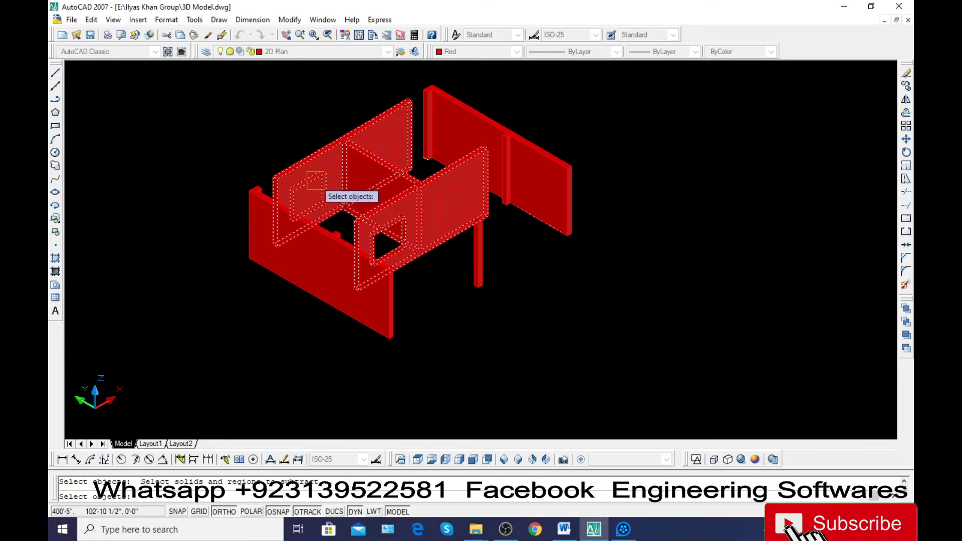
key("Escape")
type("su")
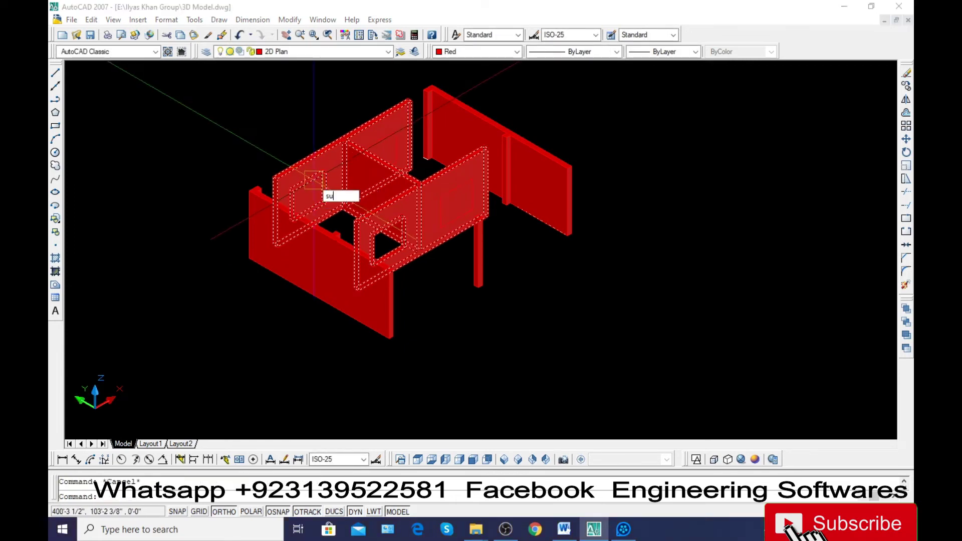
key("Return")
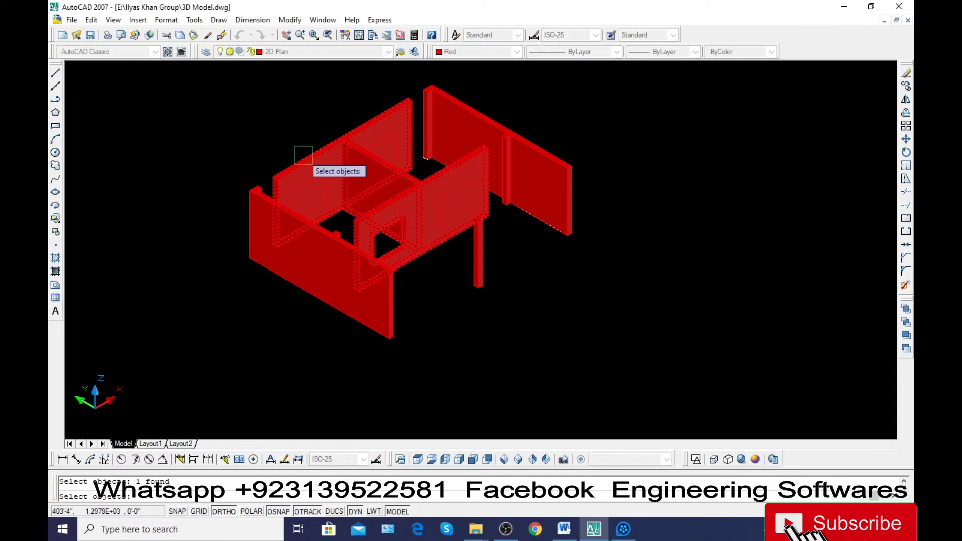
left_click(316, 180)
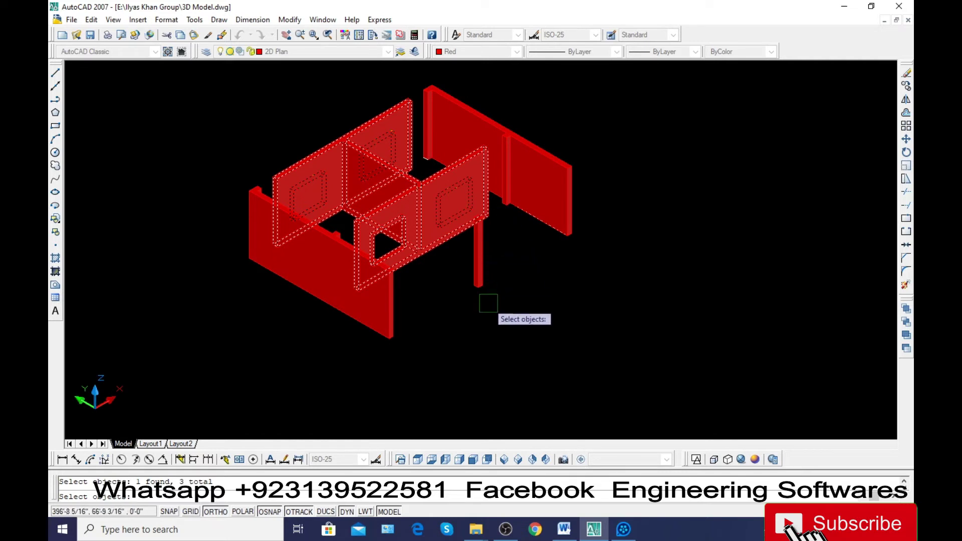
key("Return")
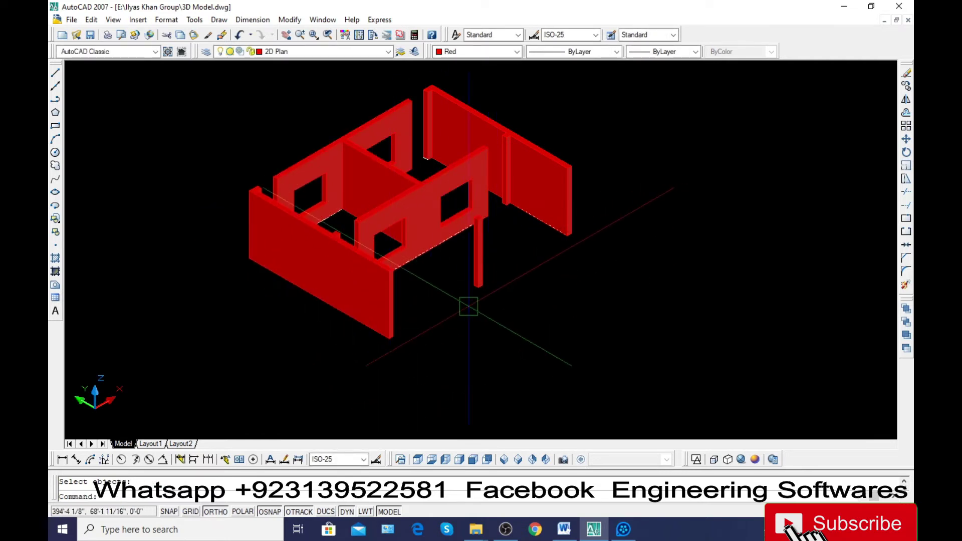
key("ctrl+s")
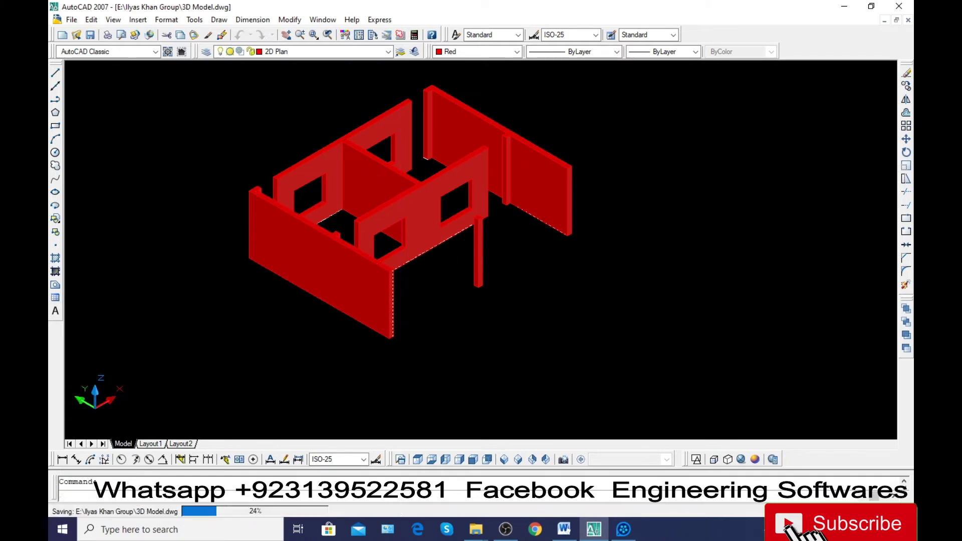
mouse_move(451, 279)
middle_mouse_down("shift")
mouse_move(445, 303)
mouse_move(393, 290)
mouse_move(390, 253)
mouse_move(475, 269)
mouse_move(482, 303)
mouse_move(397, 296)
mouse_move(479, 430)
middle_mouse_up("shift")
Switch to an SE Isometric view with the 2D Wireframe visual style.
left_click(504, 460)
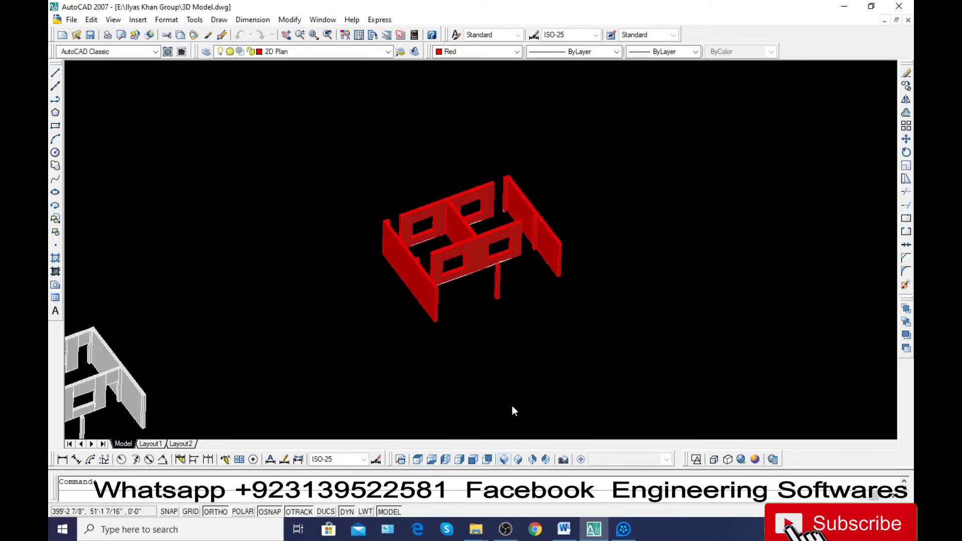
scroll(584, 286, "up", 3)
scroll(584, 286, "up", 3)
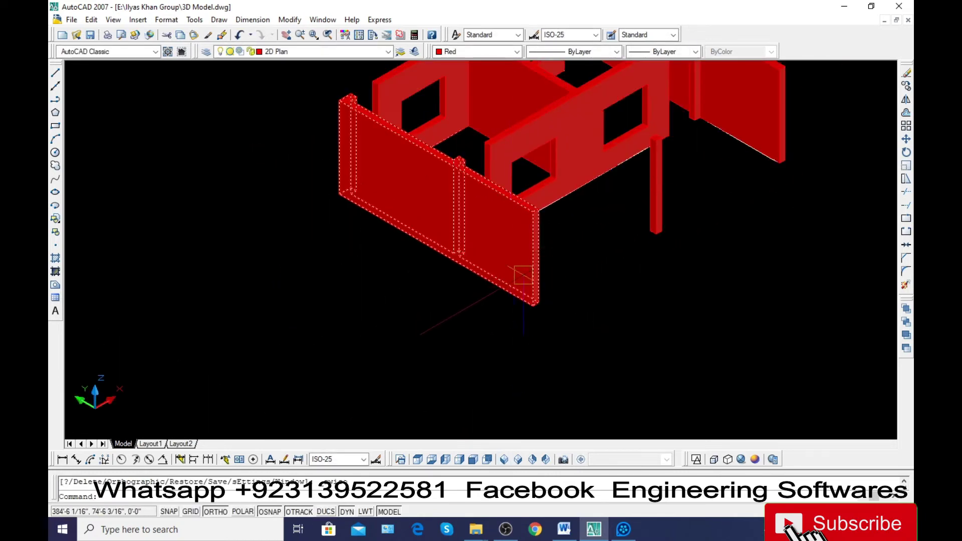
left_click(697, 459)
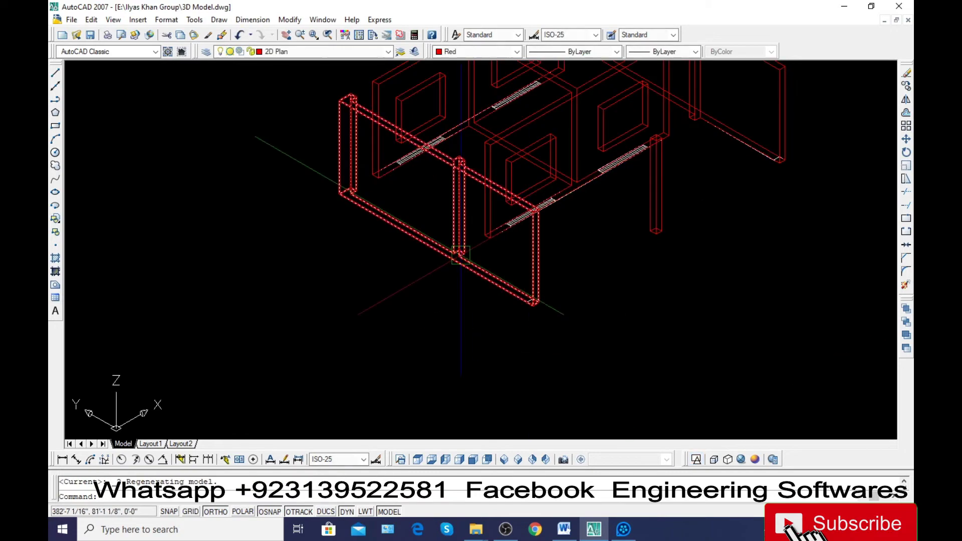
Draw two thin rectangles at the beam edges, redoing one misplaced attempt.
type("rec")
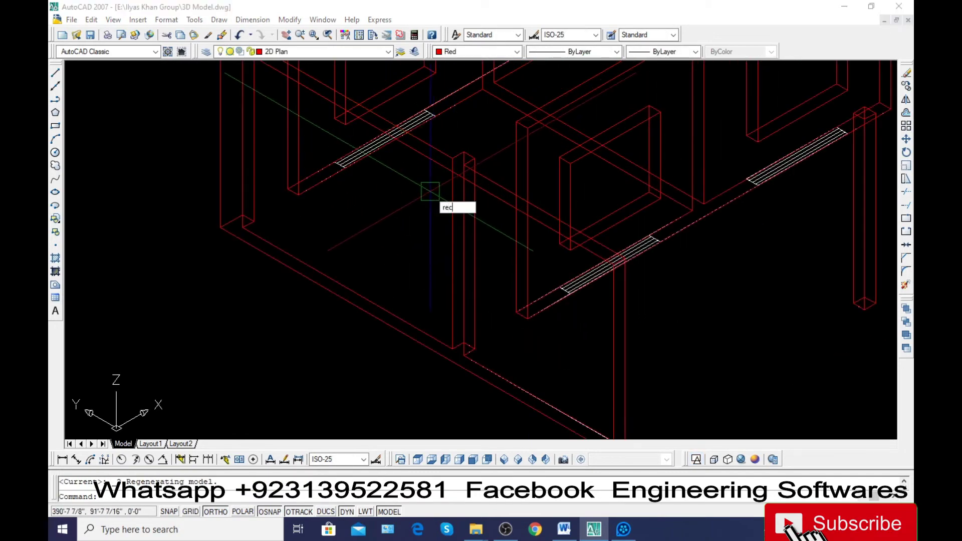
key("Return")
scroll(522, 136, "up", 2)
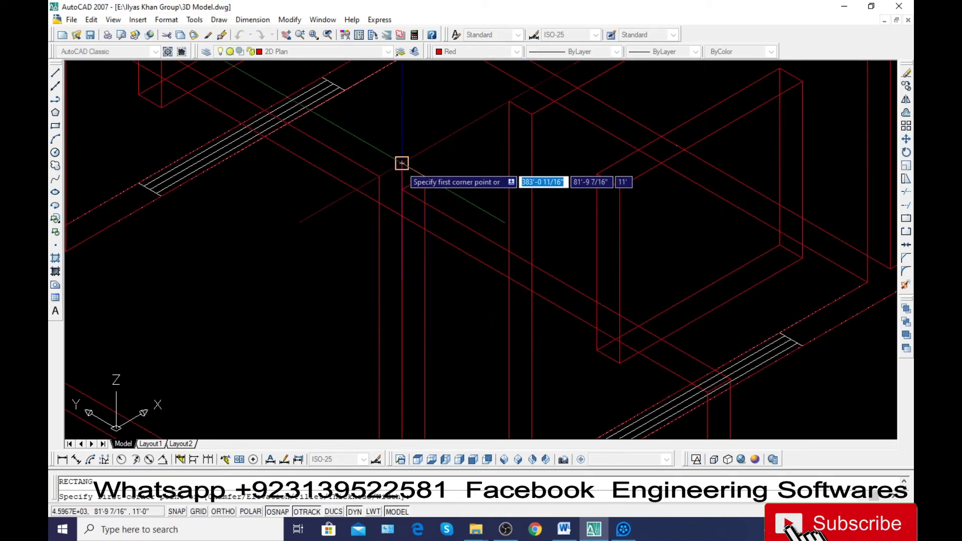
left_click(424, 176)
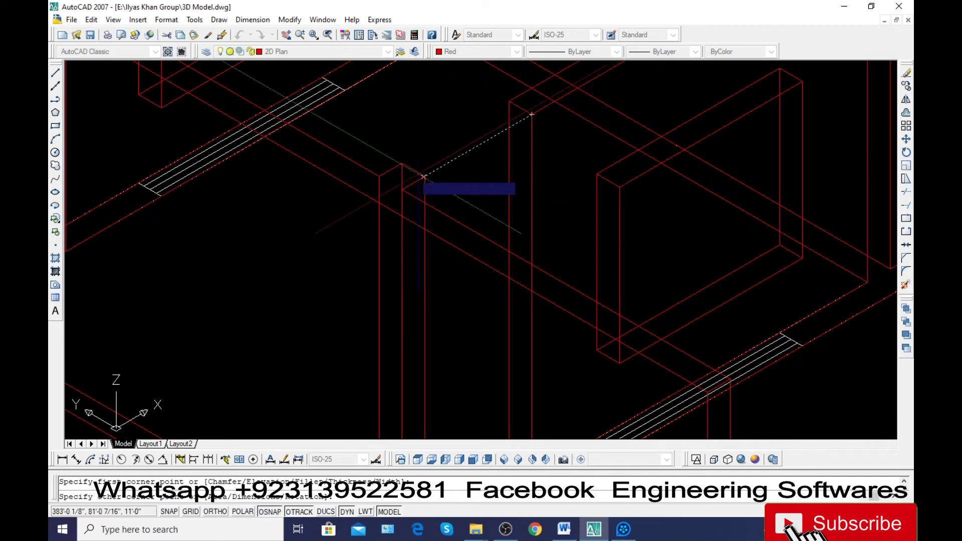
key("Escape")
scroll(532, 115, "down", 5)
key("Return")
scroll(414, 277, "up", 5)
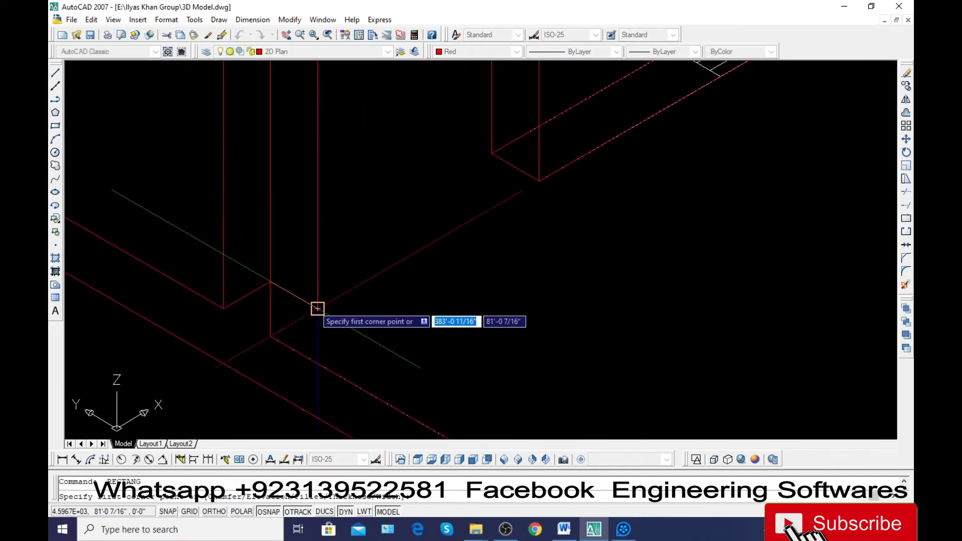
left_click(502, 182)
left_click(476, 185)
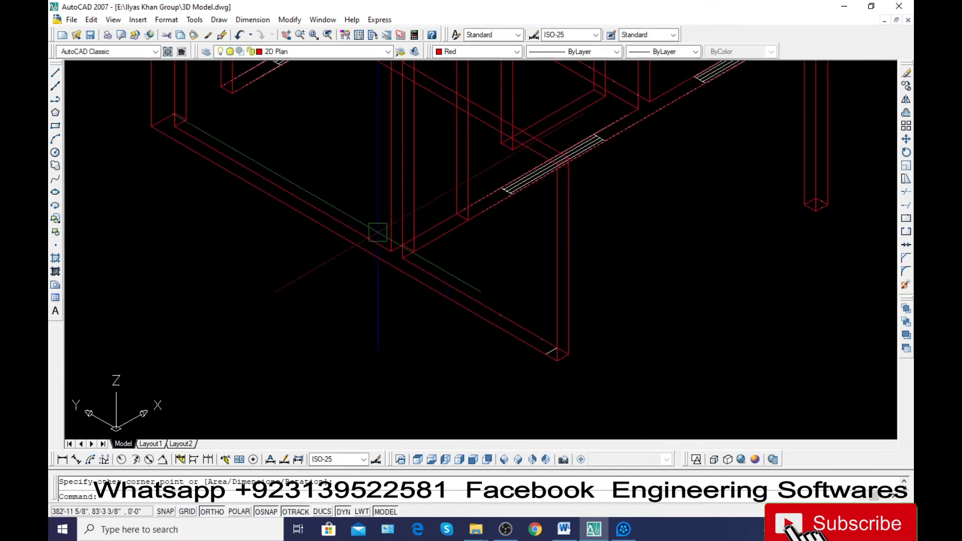
scroll(164, 111, "up", 3)
key("Return")
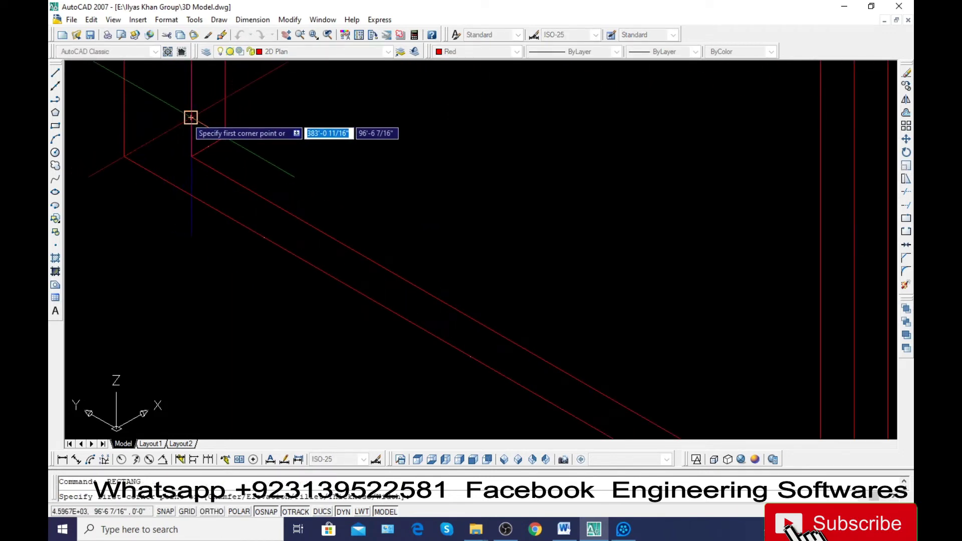
left_click(189, 118)
scroll(278, 184, "up", 2)
scroll(278, 185, "down", 3)
scroll(301, 173, "up", 4)
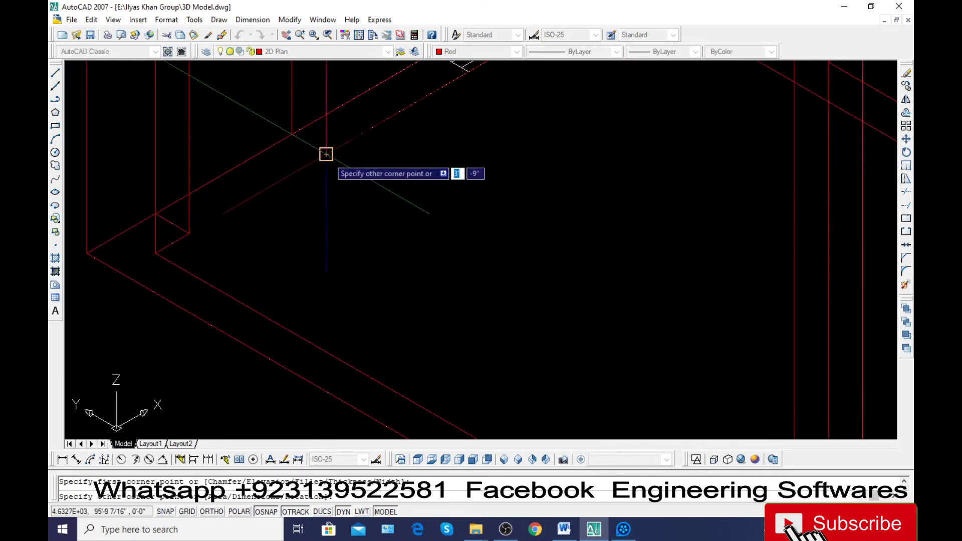
left_click(157, 215)
Draw two more rectangles between corners of the beam.
scroll(212, 274, "down", 5)
scroll(213, 274, "up", 2)
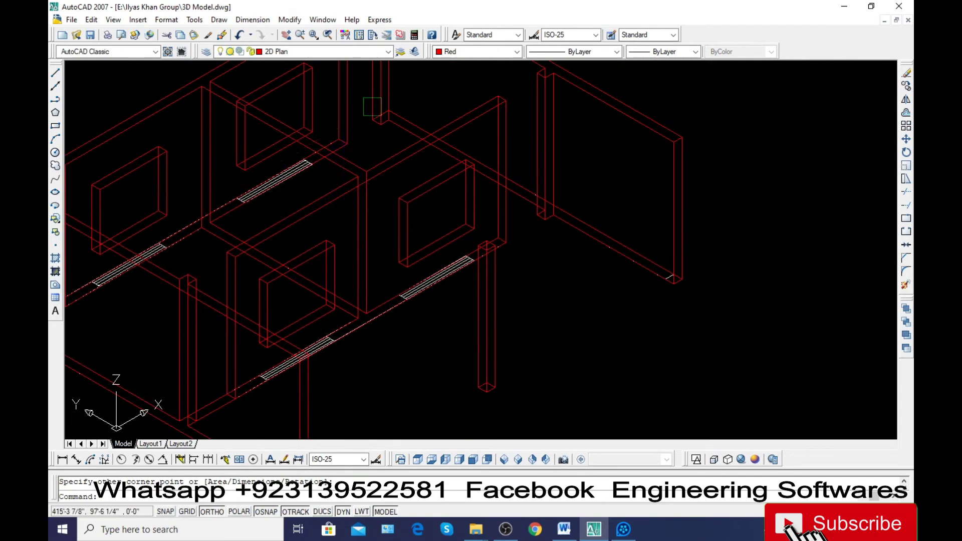
scroll(372, 106, "up", 2)
scroll(365, 135, "up", 2)
key("Return")
left_click(368, 163)
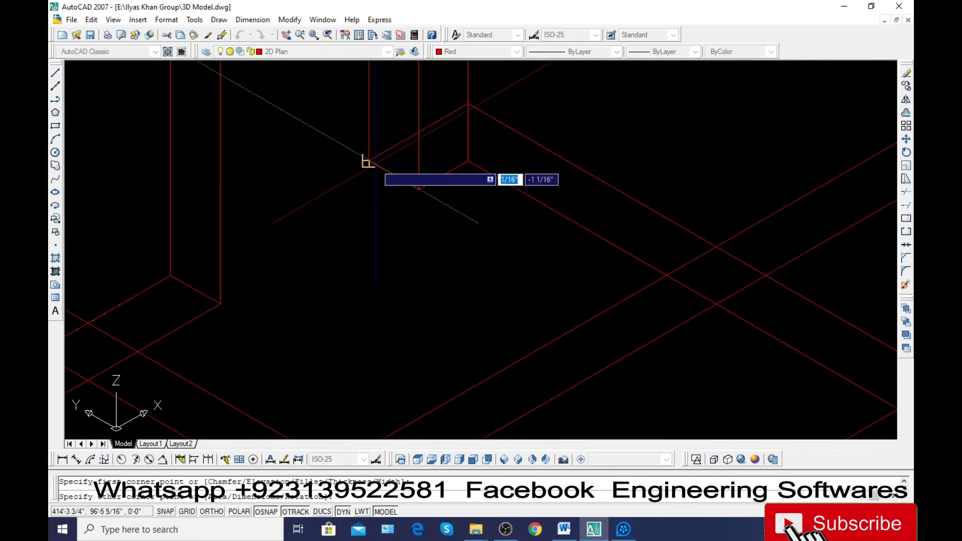
left_click(218, 301)
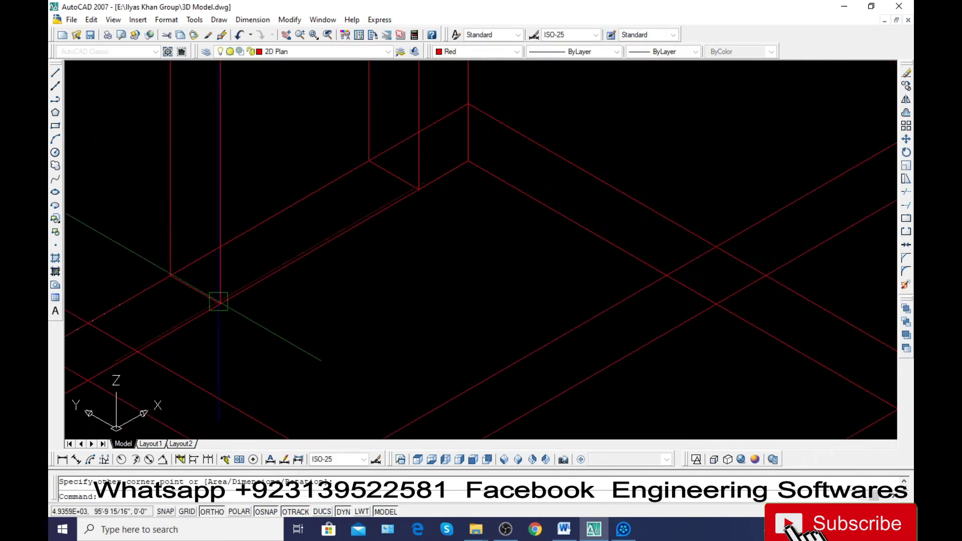
scroll(219, 301, "down", 1)
scroll(218, 301, "down", 3)
scroll(281, 260, "up", 2)
scroll(320, 229, "up", 2)
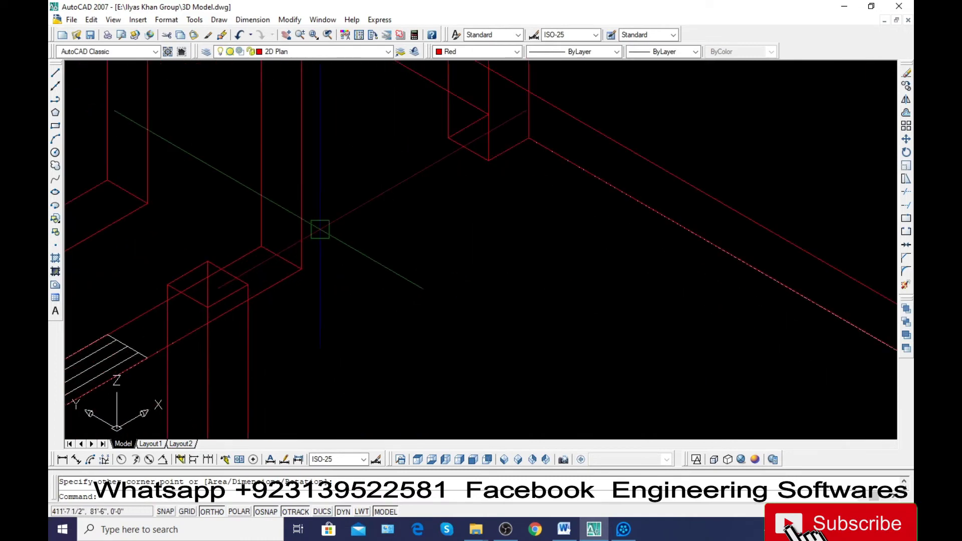
key("Return")
left_click(301, 268)
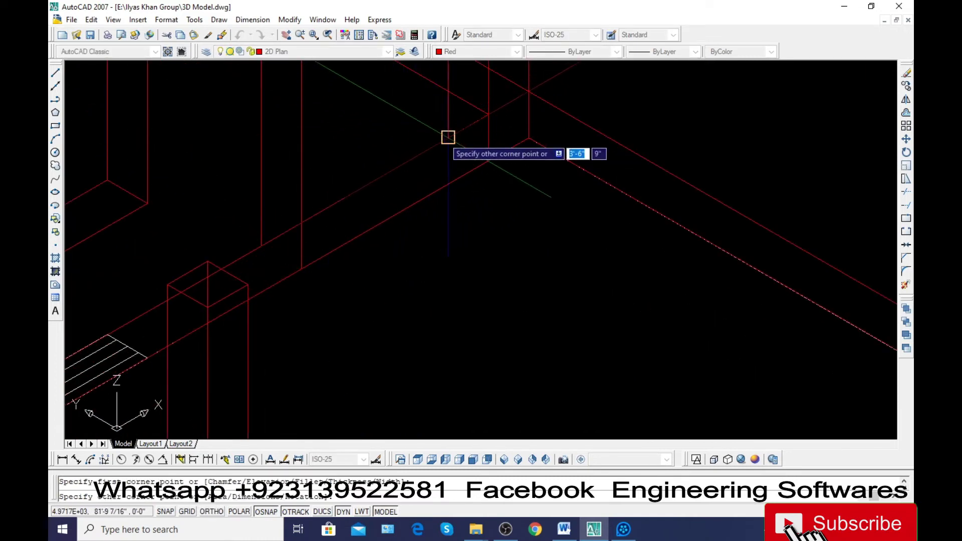
left_click(448, 137)
Start an extrusion with E and select the first new rectangle.
scroll(401, 254, "up", 1)
type("ext")
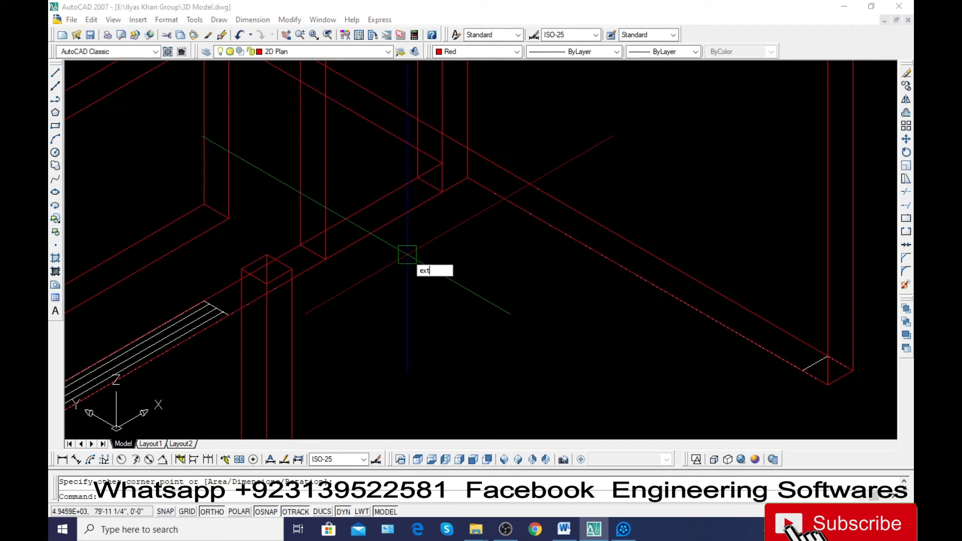
key("Return")
scroll(407, 255, "up", 1)
left_click(386, 248)
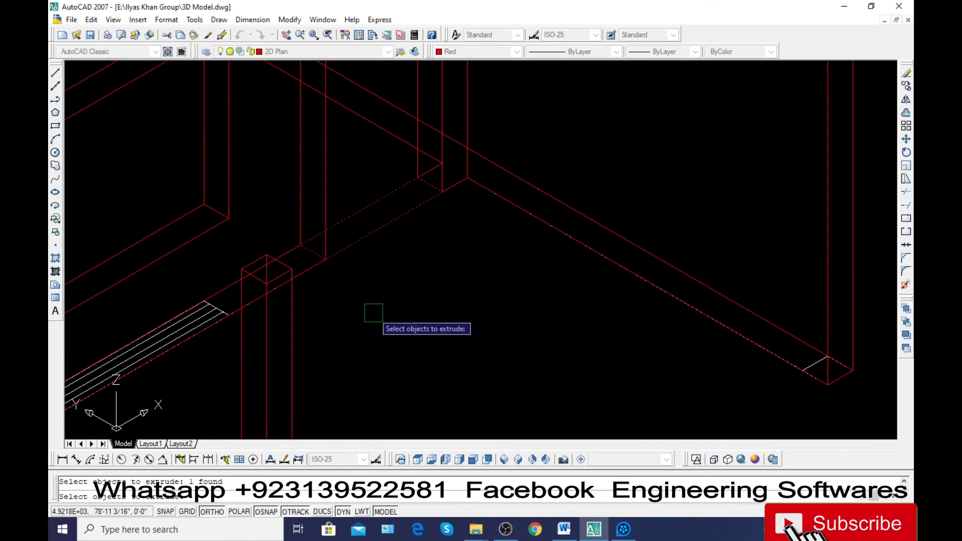
Extrude the remaining selected rectangles into boxes 4 feet tall.
scroll(391, 325, "up", 1)
scroll(322, 322, "down", 2)
scroll(236, 344, "up", 1)
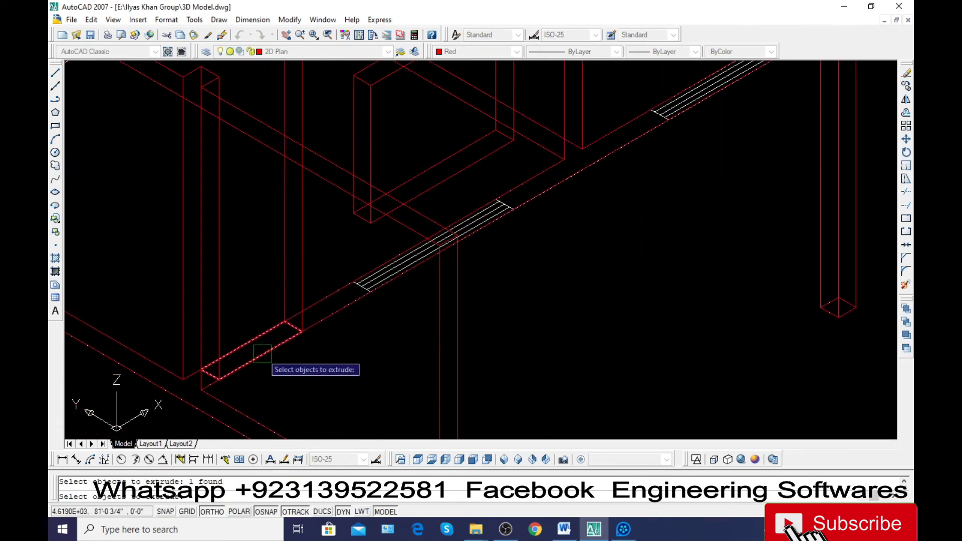
left_click(258, 344)
scroll(480, 362, "down", 1)
scroll(253, 272, "up", 1)
scroll(207, 279, "up", 1)
left_click(208, 280)
scroll(210, 318, "down", 1)
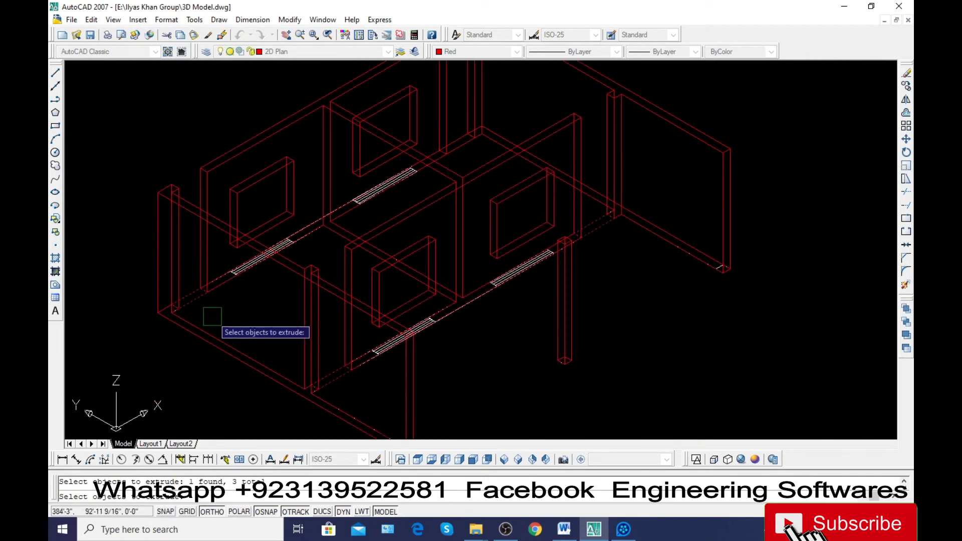
scroll(339, 281, "down", 1)
scroll(339, 280, "up", 2)
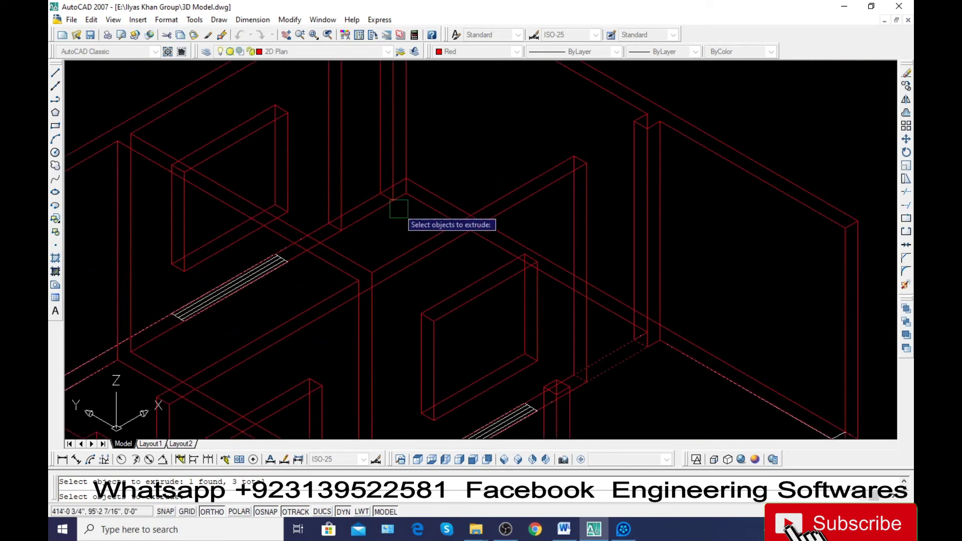
left_click(381, 257)
key("Return")
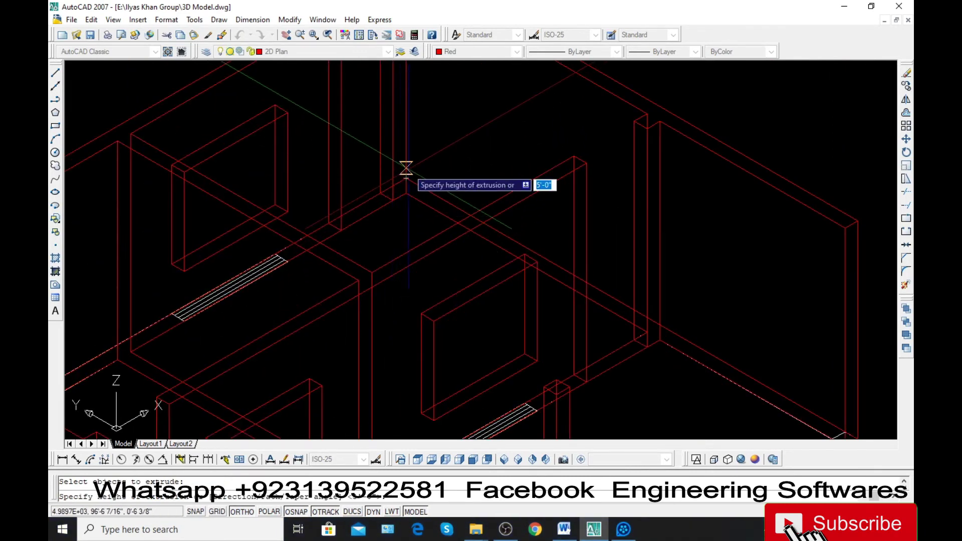
type("4")
key("Return")
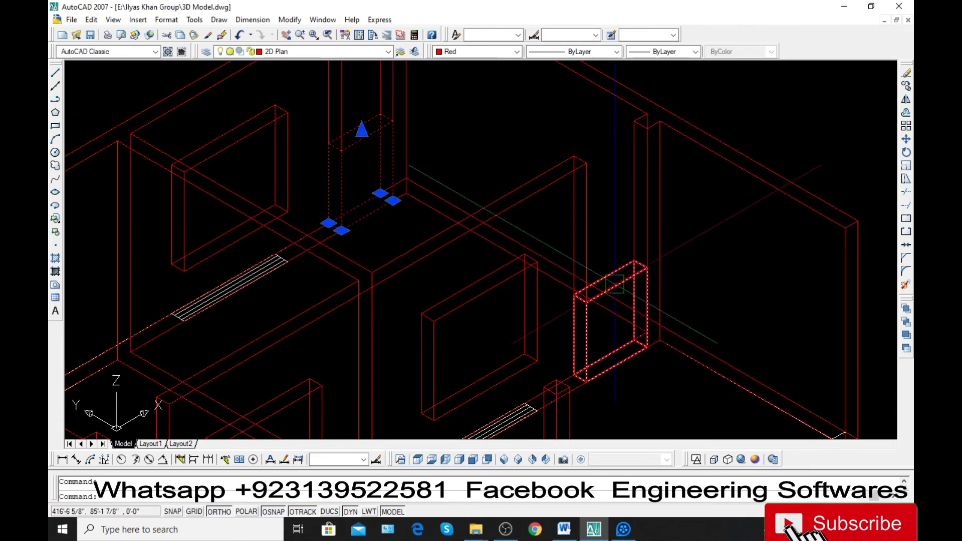
scroll(215, 143, "down", 4)
scroll(215, 143, "up", 4)
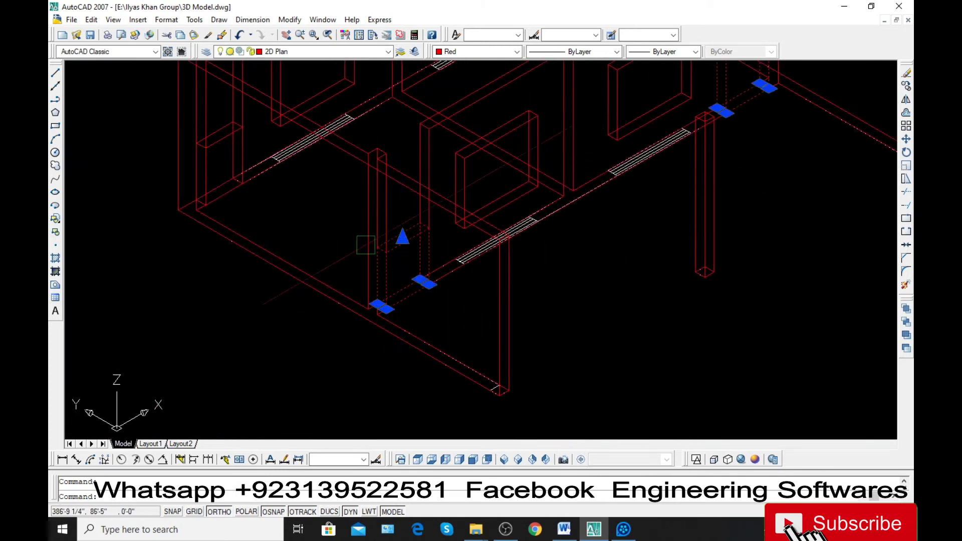
Move the four new boxes up 74 units along Z, then shade the house.
scroll(345, 266, "up", 3)
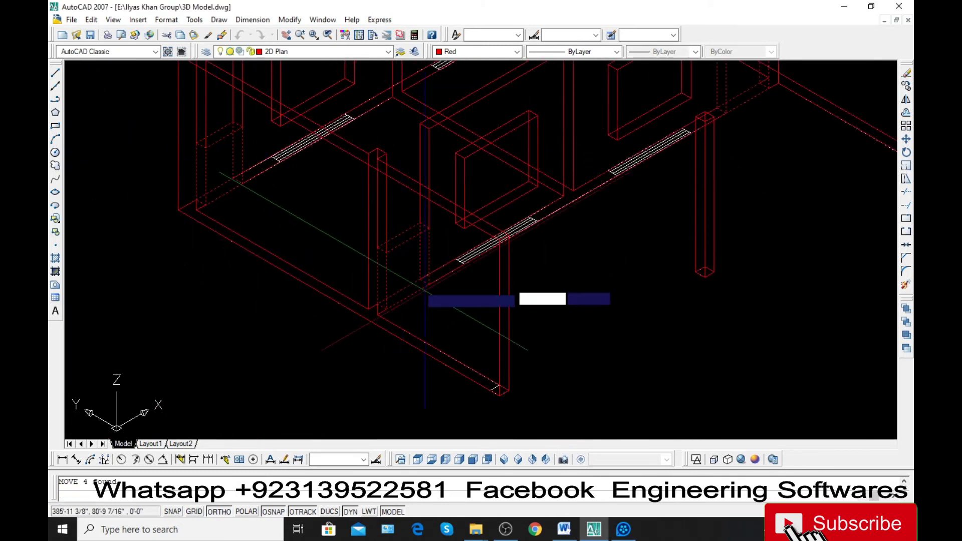
type("m")
key("Return")
scroll(371, 301, "up", 2)
left_click(362, 326)
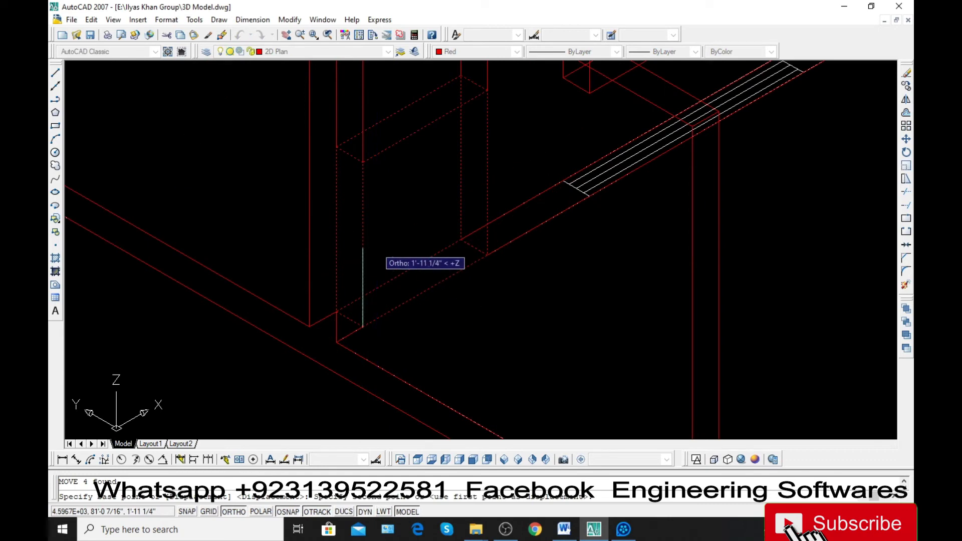
type("0")
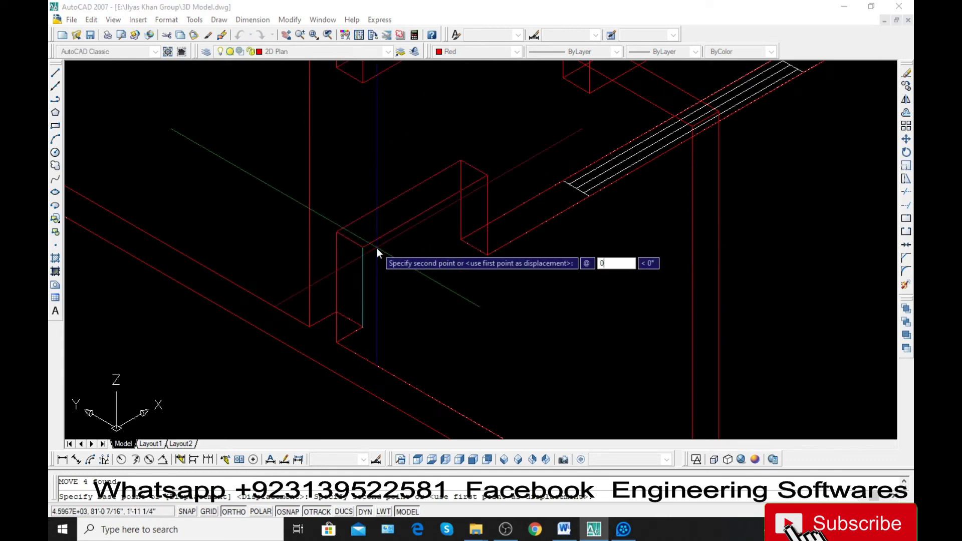
key("Tab")
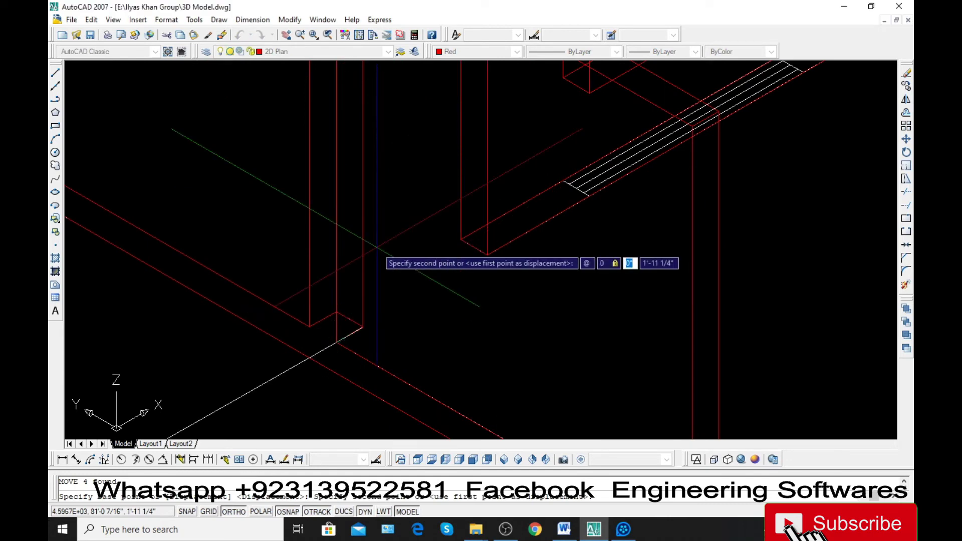
type("0")
key("Tab")
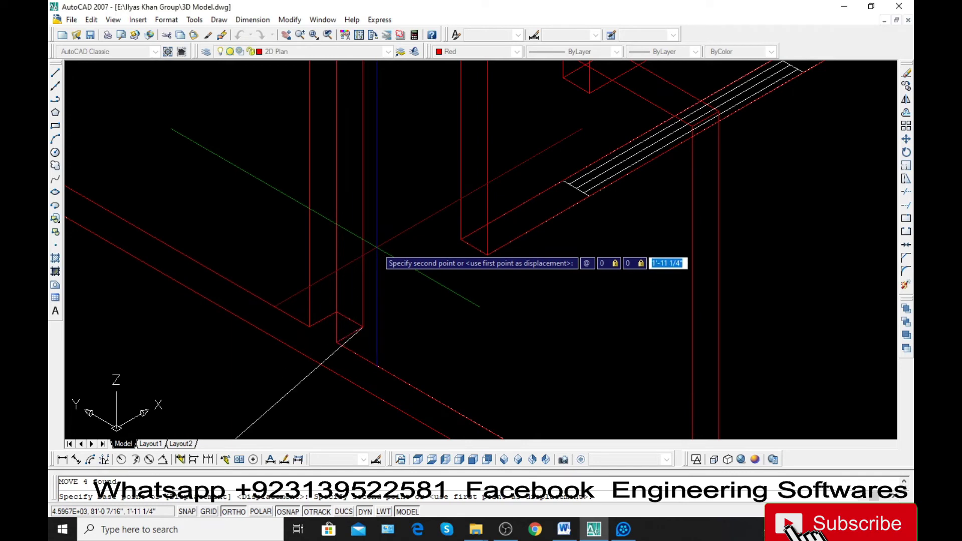
type("74")
key("Return")
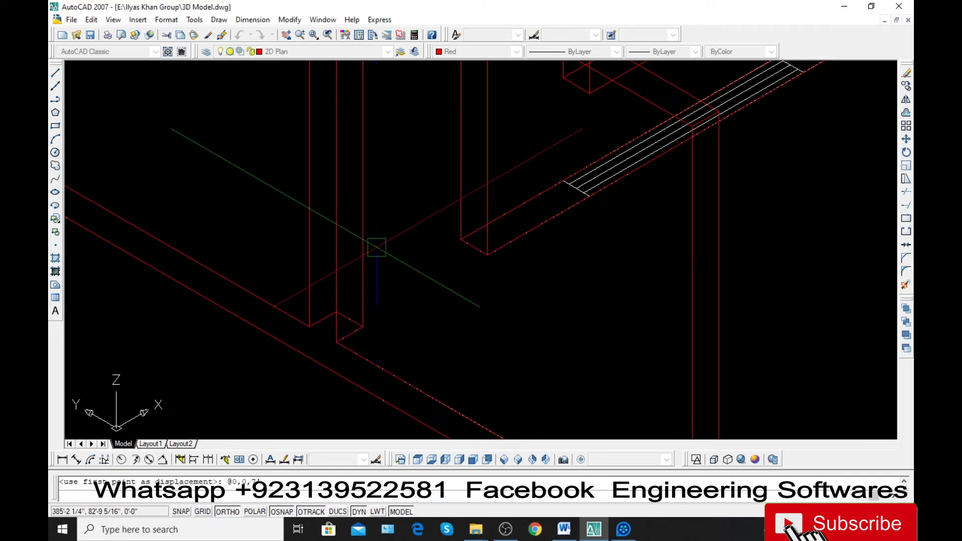
type("shad")
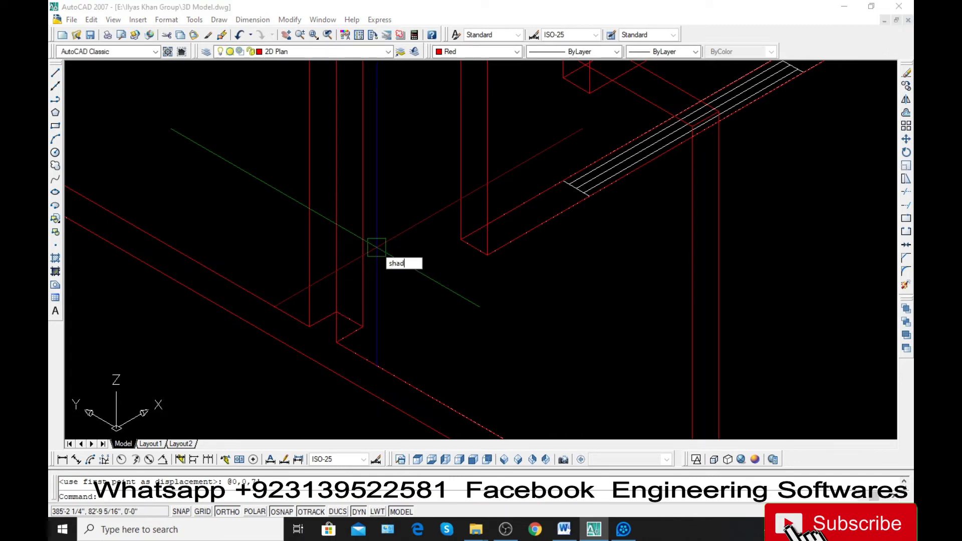
type("e")
key("Return")
Zoom, pan and orbit to an isometric overview of the red house and white copy.
scroll(377, 247, "down", 5)
scroll(382, 263, "down", 3)
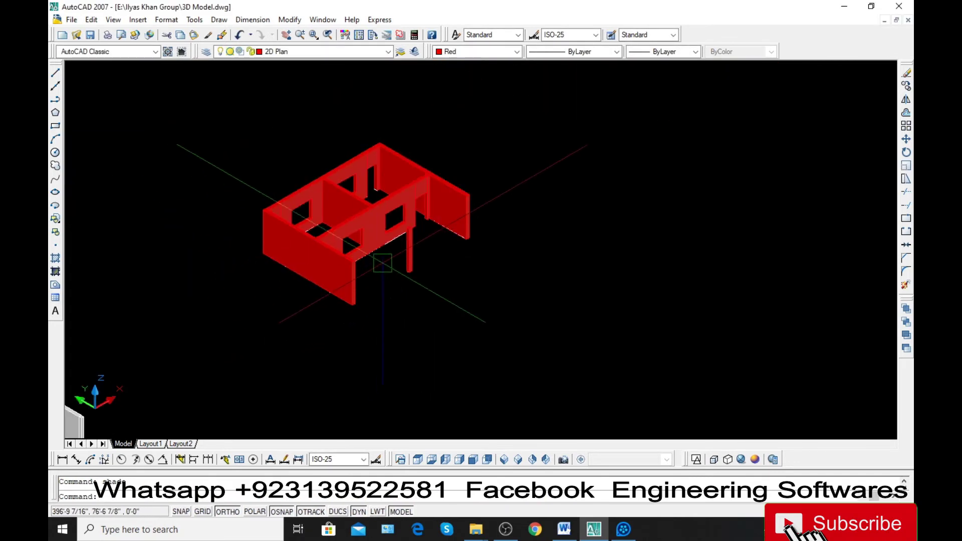
scroll(383, 263, "up", 2)
scroll(378, 246, "up", 3)
scroll(373, 225, "up", 1)
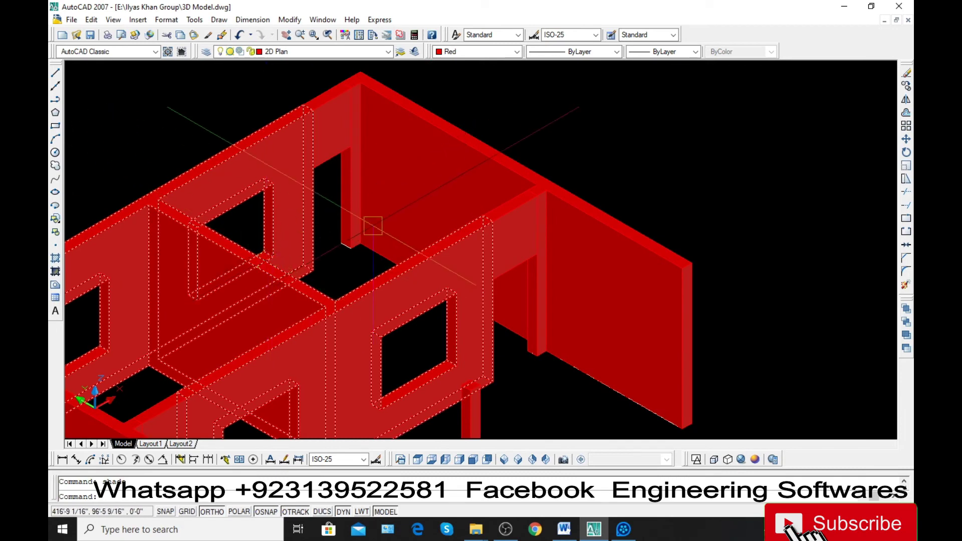
scroll(372, 225, "down", 5)
middle_click_drag(431, 233, 438, 189)
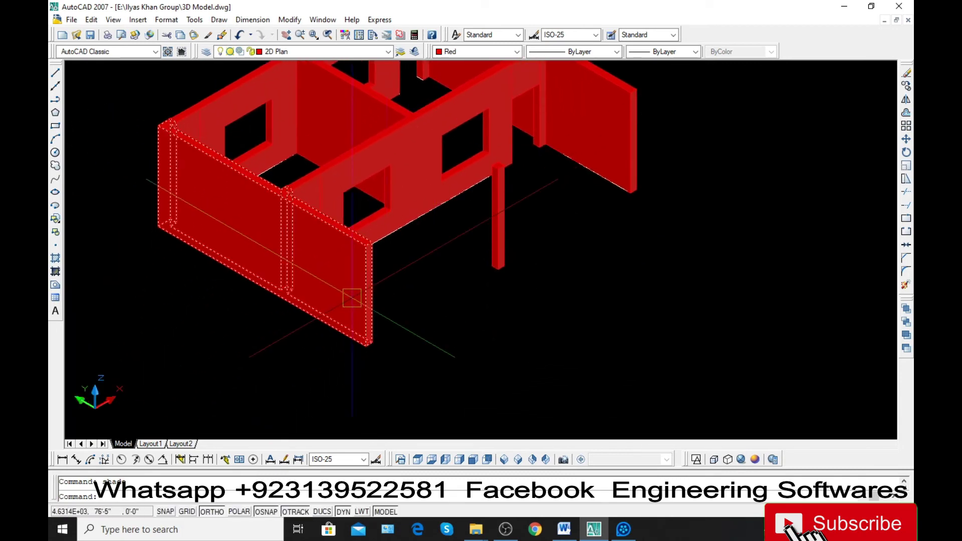
middle_click_drag(336, 279, 333, 353)
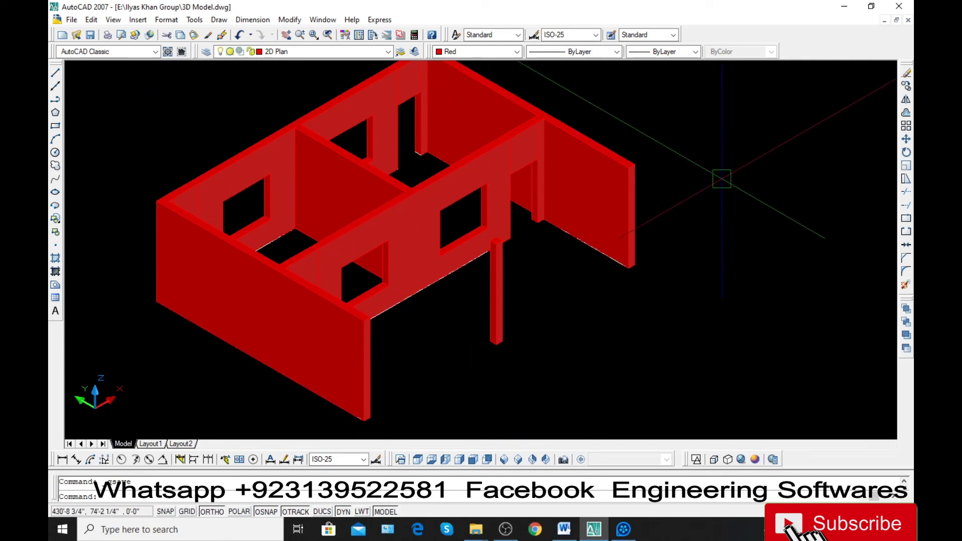
mouse_move(722, 179)
middle_mouse_down("shift")
mouse_move(656, 172)
mouse_move(636, 157)
mouse_move(627, 180)
mouse_move(643, 215)
mouse_move(666, 221)
mouse_move(711, 206)
mouse_move(734, 180)
middle_mouse_up("shift")
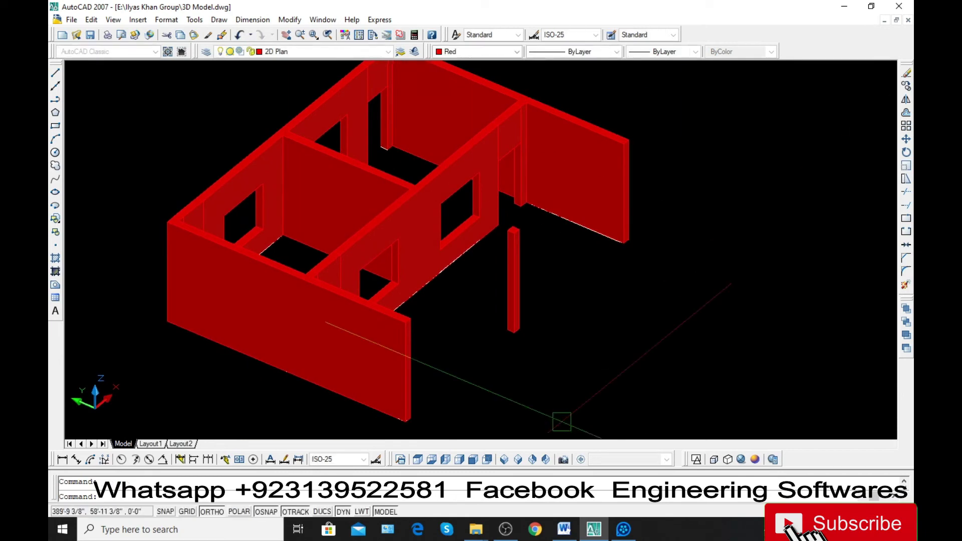
left_click(504, 460)
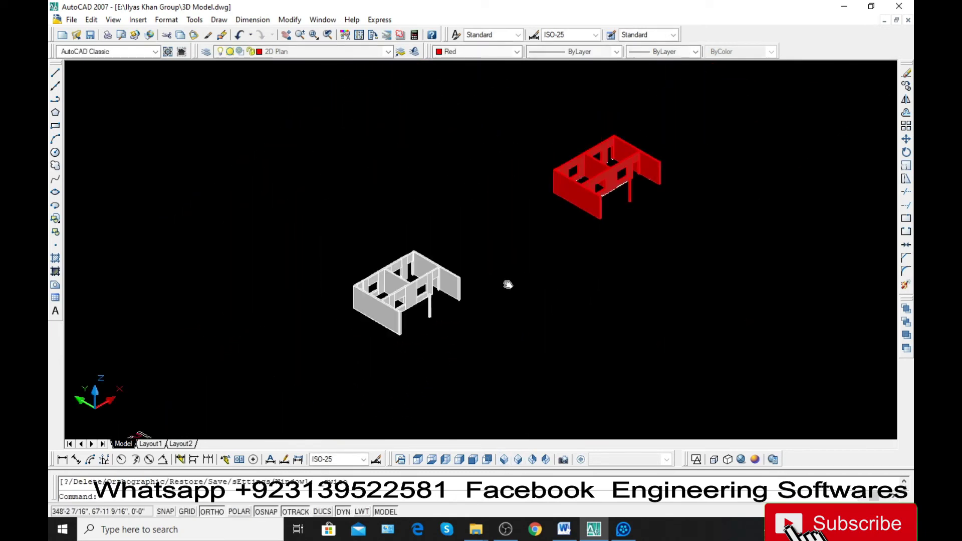
middle_click_drag(507, 285, 411, 351)
scroll(411, 350, "up", 2)
scroll(411, 351, "down", 2)
scroll(619, 192, "down", 2)
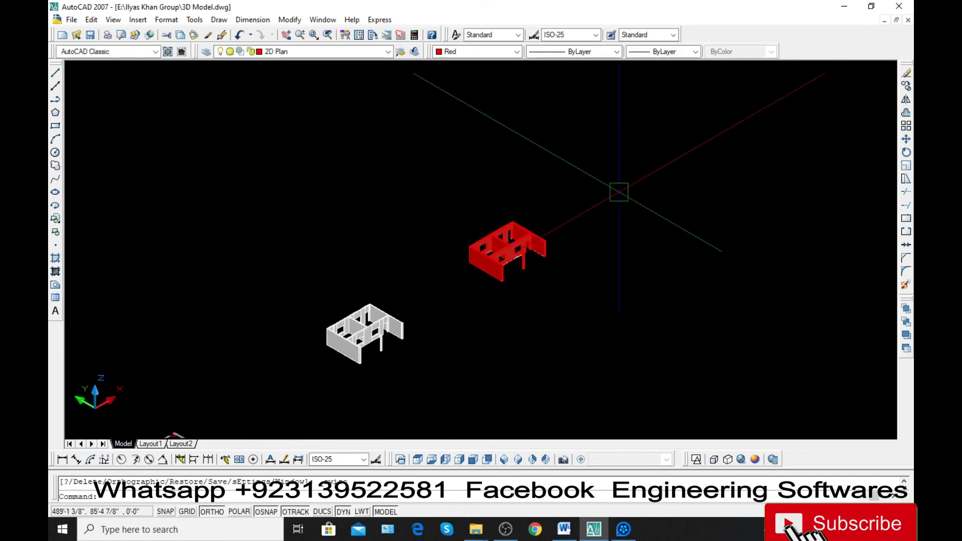
left_click(619, 192)
left_click(440, 344)
scroll(404, 367, "up", 3)
scroll(601, 211, "down", 1)
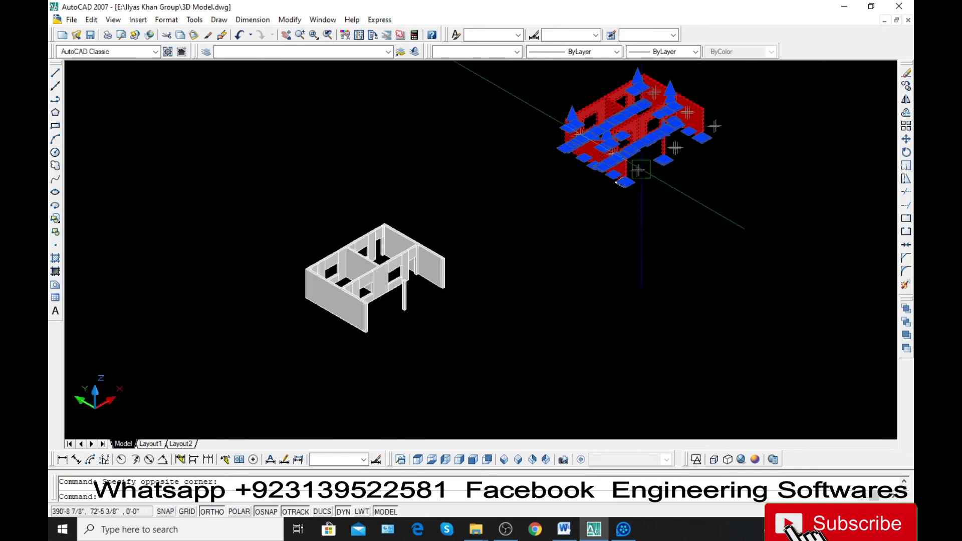
key("Escape")
left_click(473, 197)
left_click(296, 346)
key("Escape")
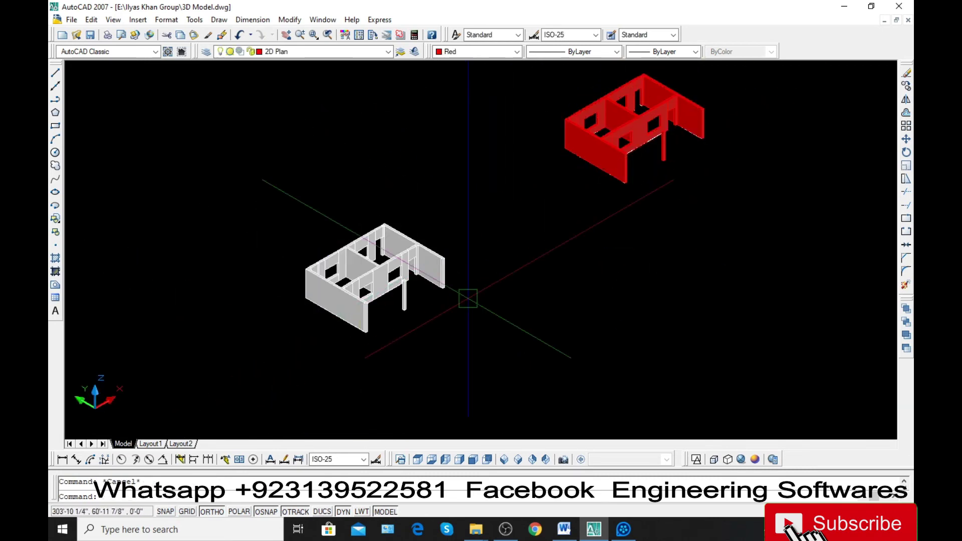
middle_click_drag(544, 232, 477, 272)
scroll(543, 188, "up", 4)
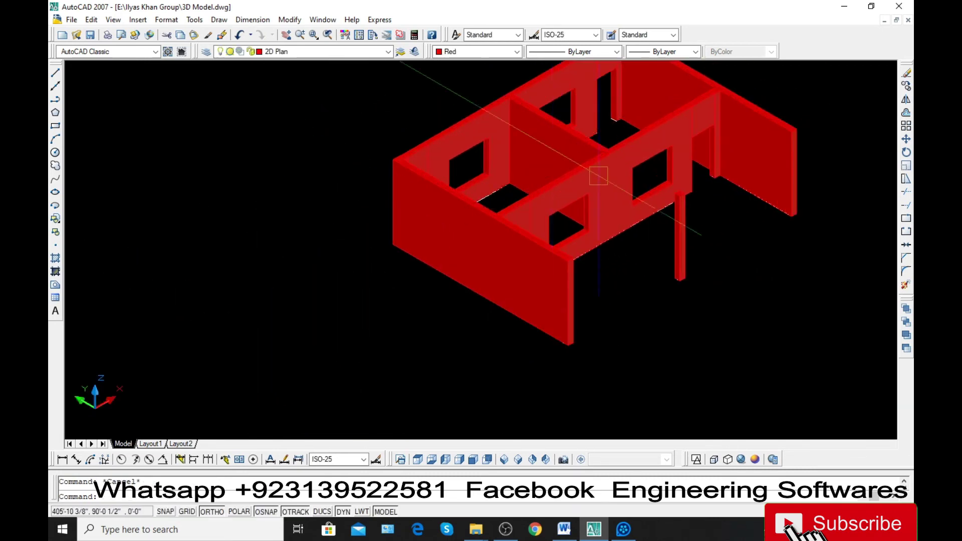
scroll(599, 172, "up", 4)
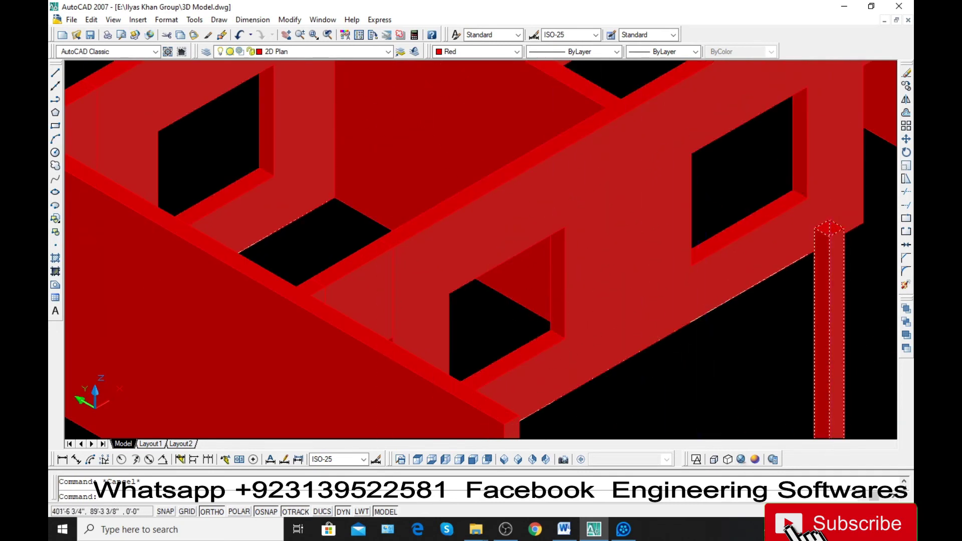
scroll(547, 215, "down", 8)
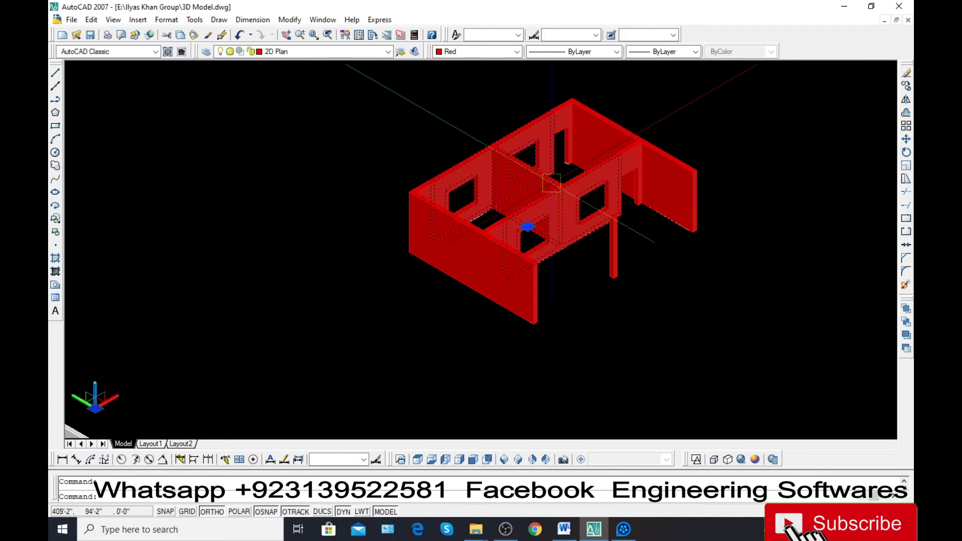
scroll(595, 217, "down", 5)
scroll(491, 273, "up", 5)
scroll(521, 269, "up", 2)
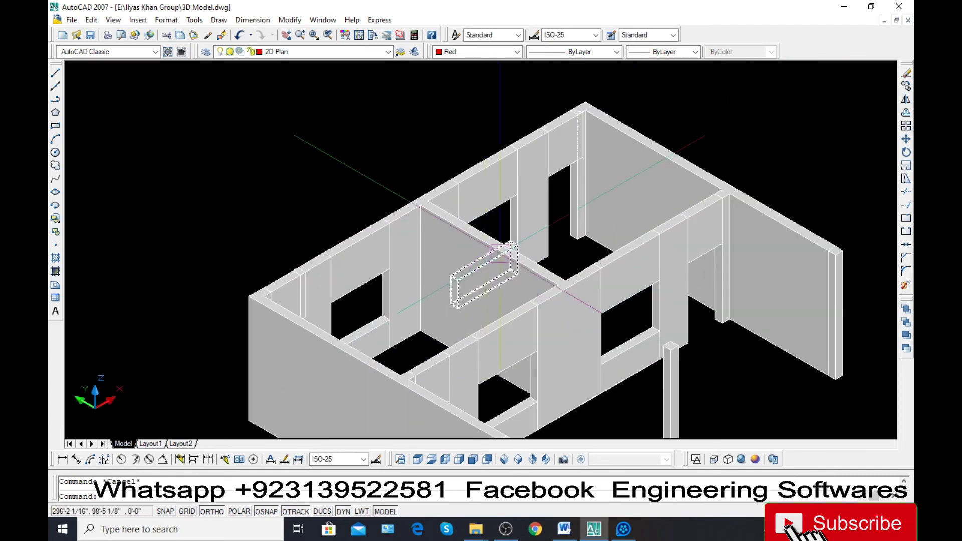
scroll(545, 267, "up", 2)
left_click(481, 301)
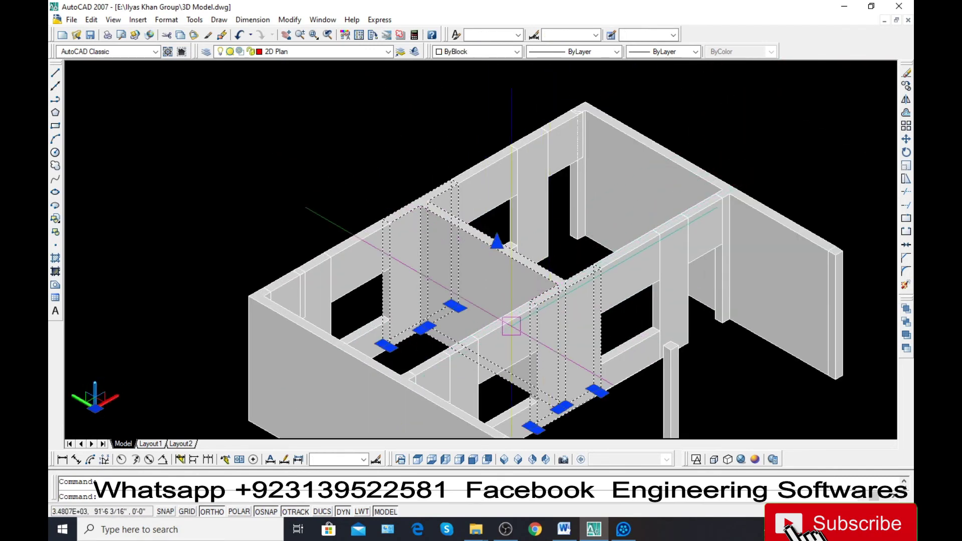
key("Escape")
left_click(495, 332)
key("Escape")
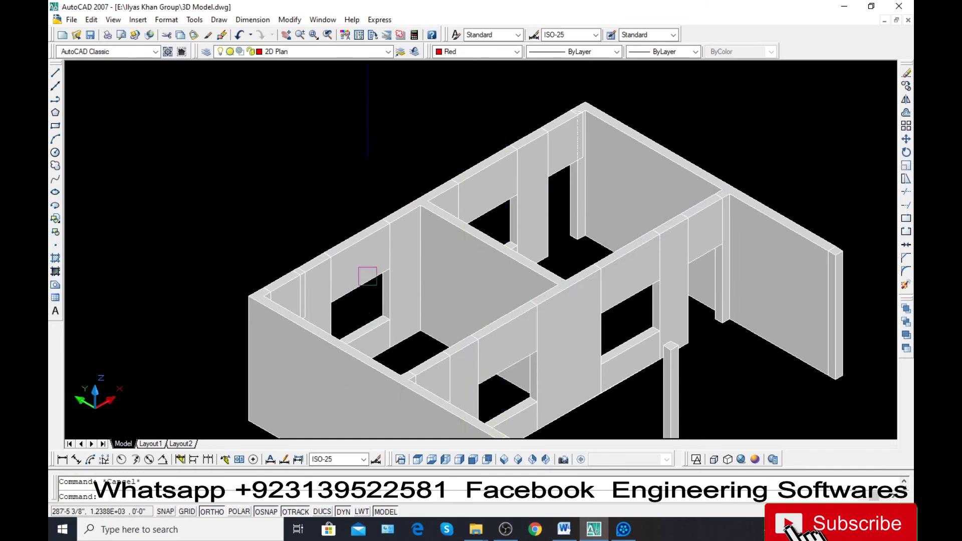
scroll(361, 290, "down", 6)
scroll(478, 307, "up", 3)
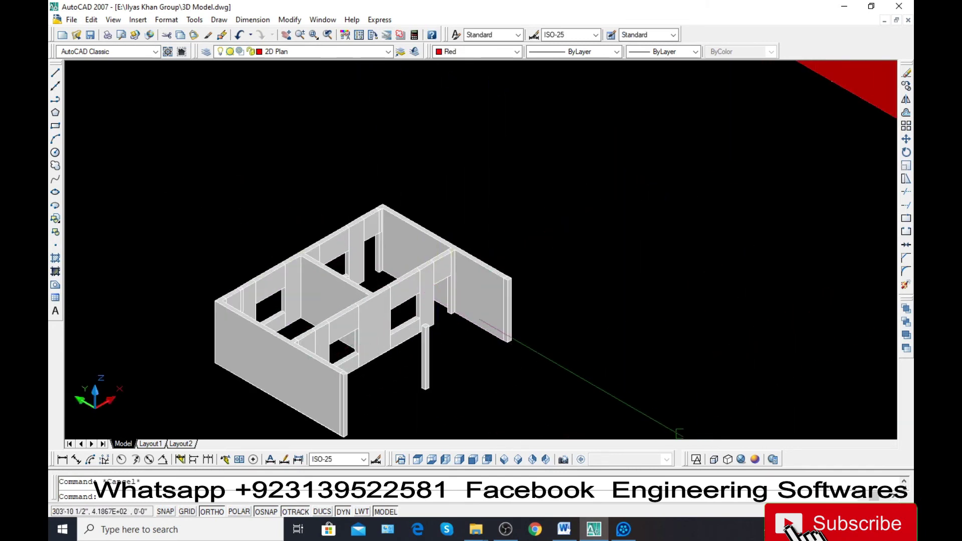
left_click(755, 460)
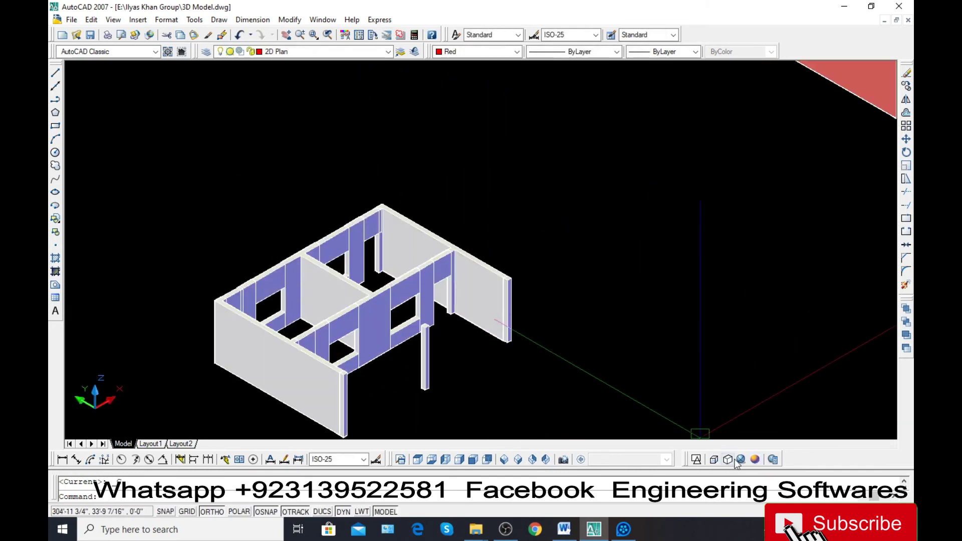
left_click(740, 460)
left_click(725, 463)
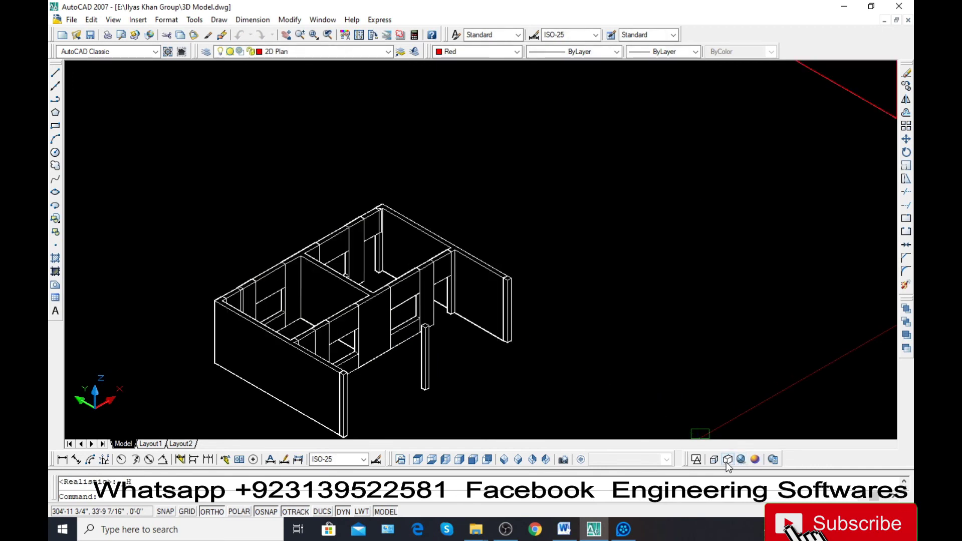
left_click(716, 461)
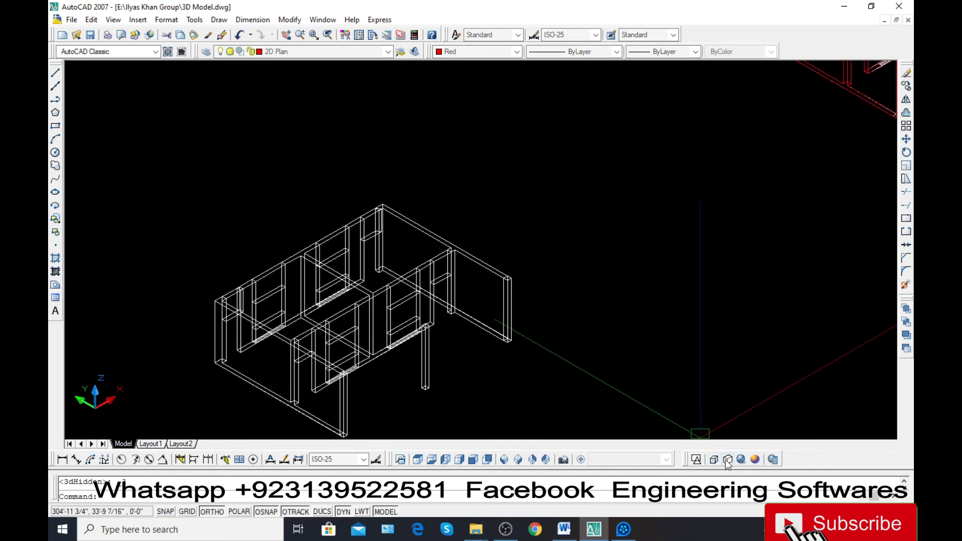
left_click(728, 461)
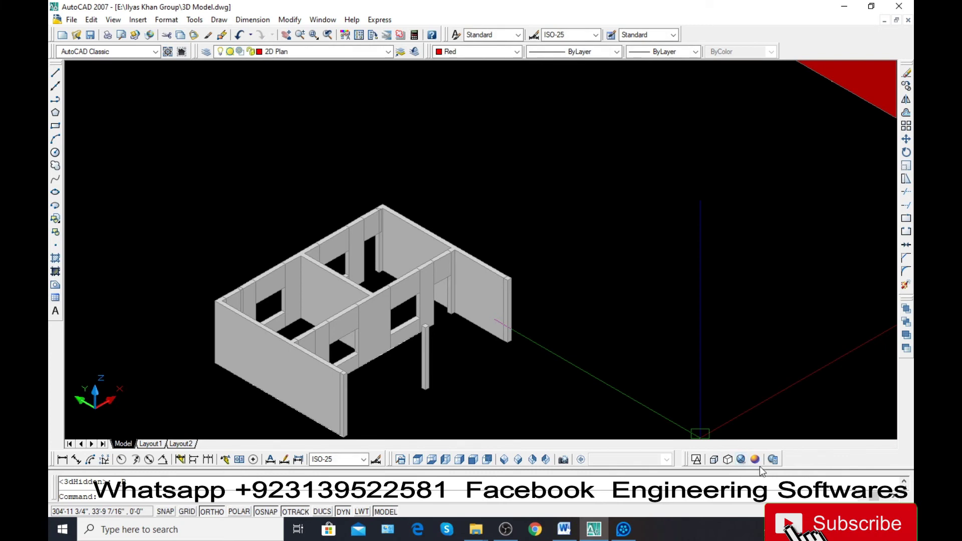
left_click(756, 461)
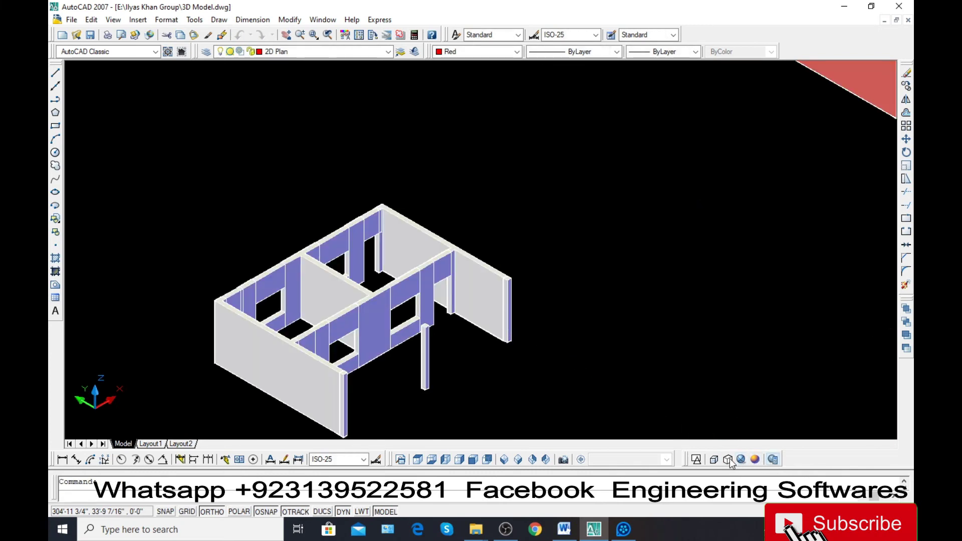
left_click(714, 459)
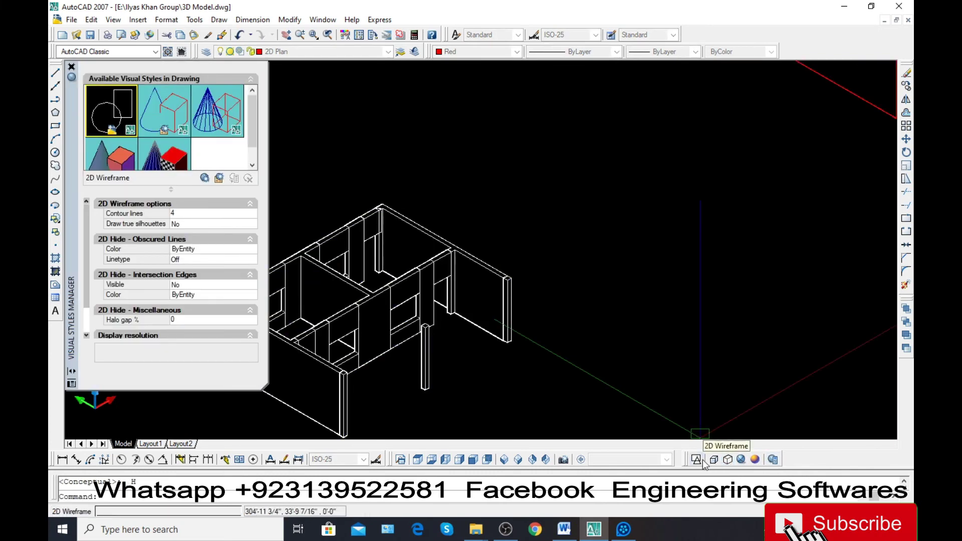
left_click(72, 67)
type("shade")
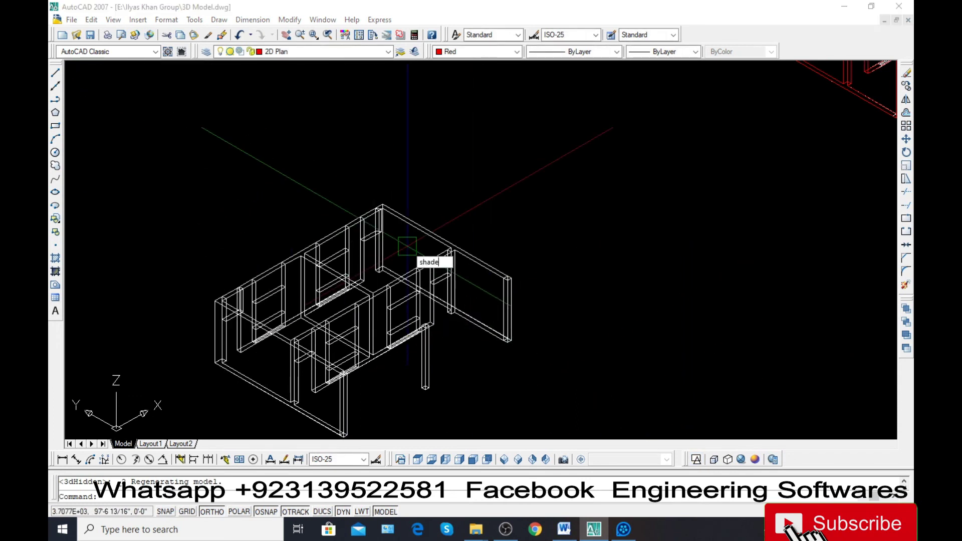
key("Return")
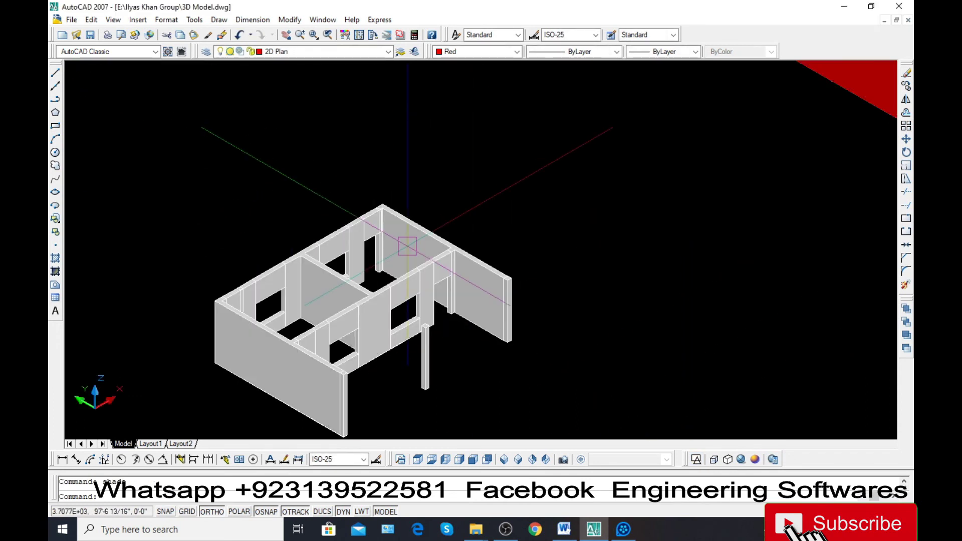
scroll(407, 245, "down", 3)
scroll(580, 214, "down", 1)
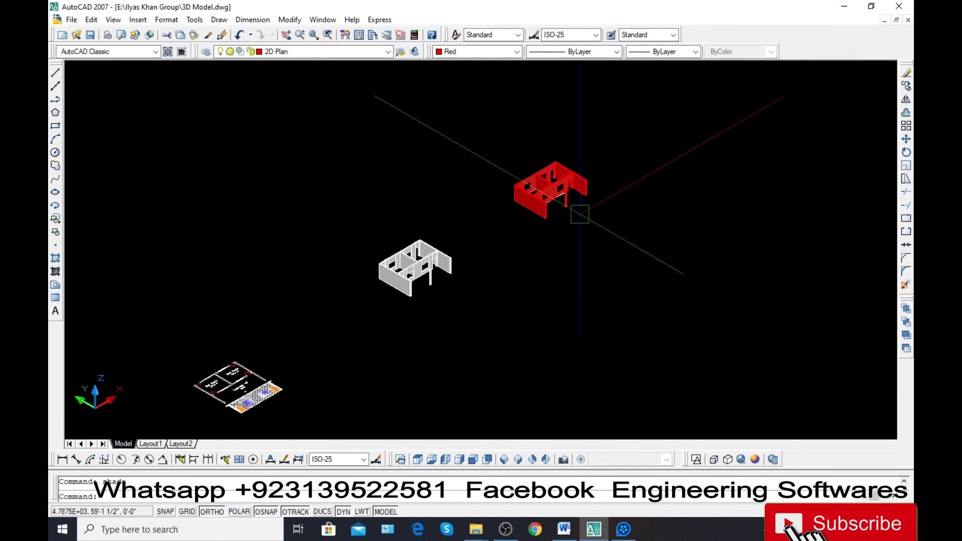
scroll(558, 240, "up", 2)
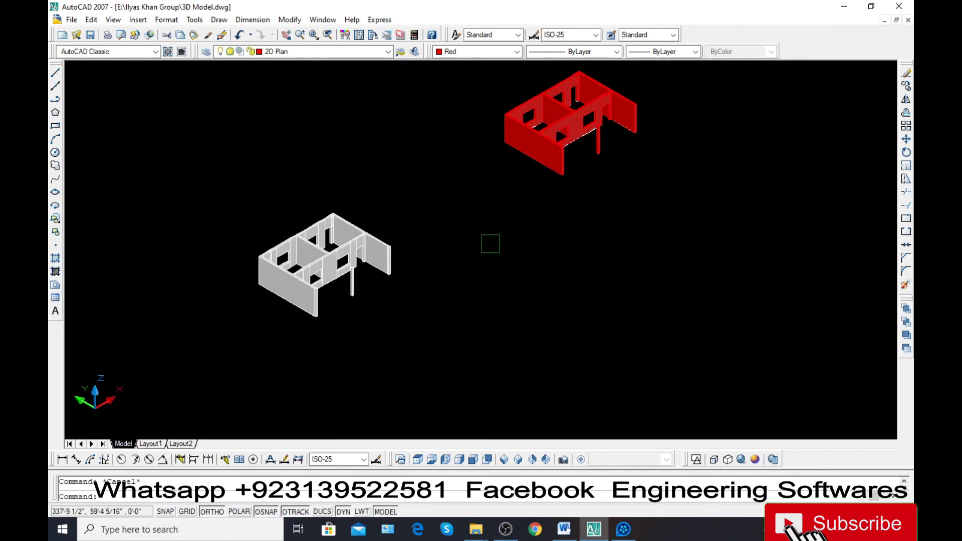